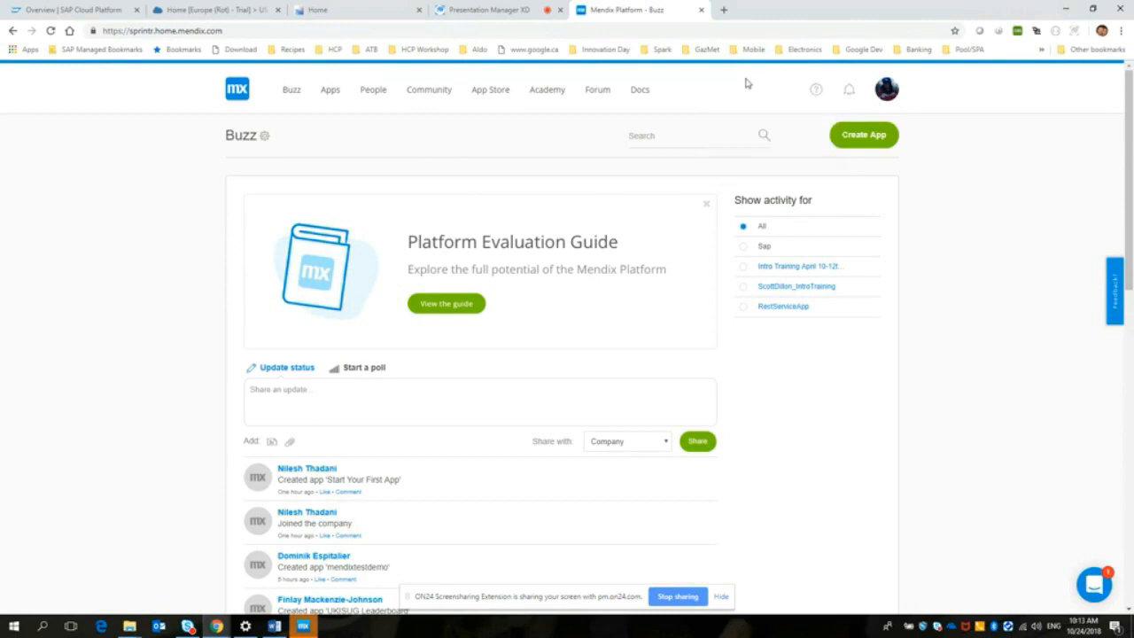
Step: Start creating a new app and review the available SAP Apps, Starter Apps and Introduction Tour templates
{"action": "mouse_move", "coordinate": [816, 91]}
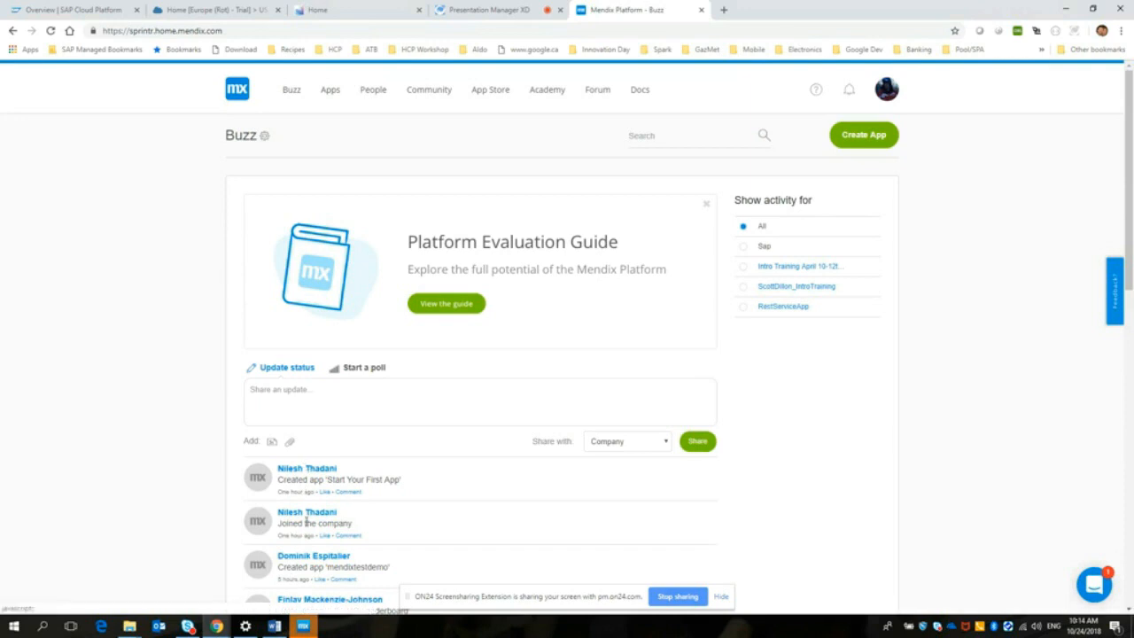
{"action": "left_click", "coordinate": [866, 136]}
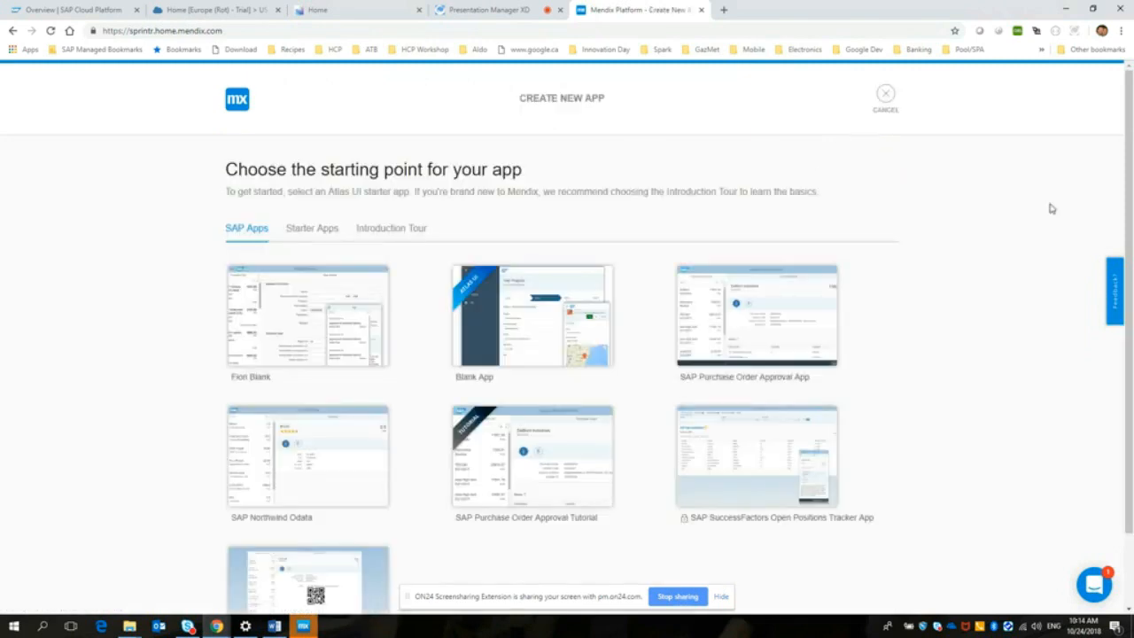
{"action": "left_click_drag", "start_coordinate": [1129, 190], "coordinate": [1129, 248]}
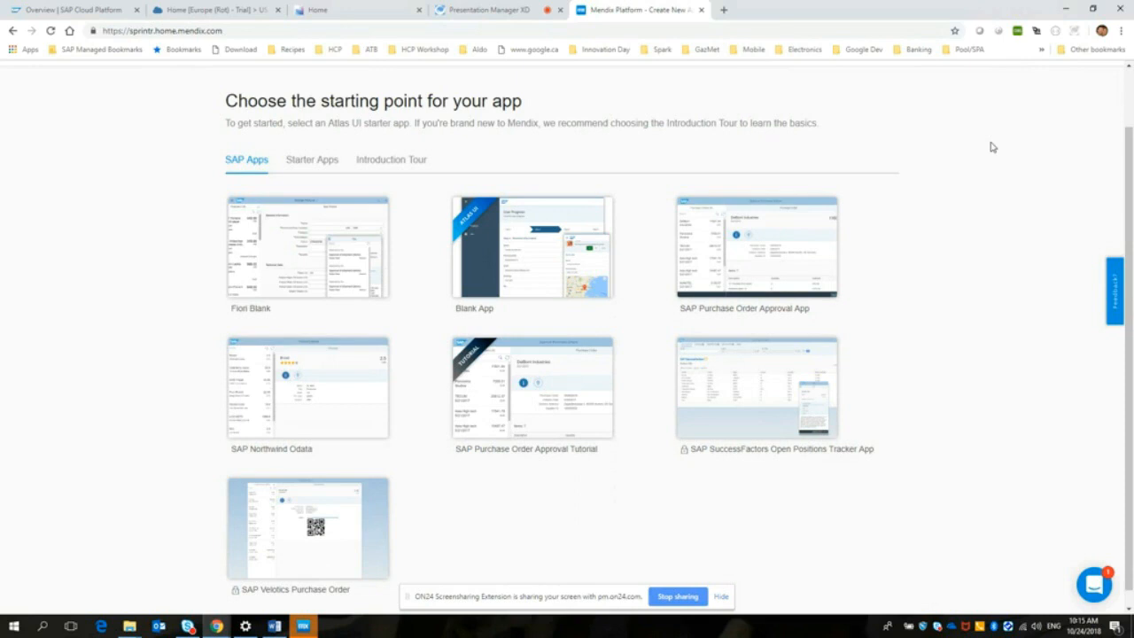
{"action": "left_click", "coordinate": [297, 162]}
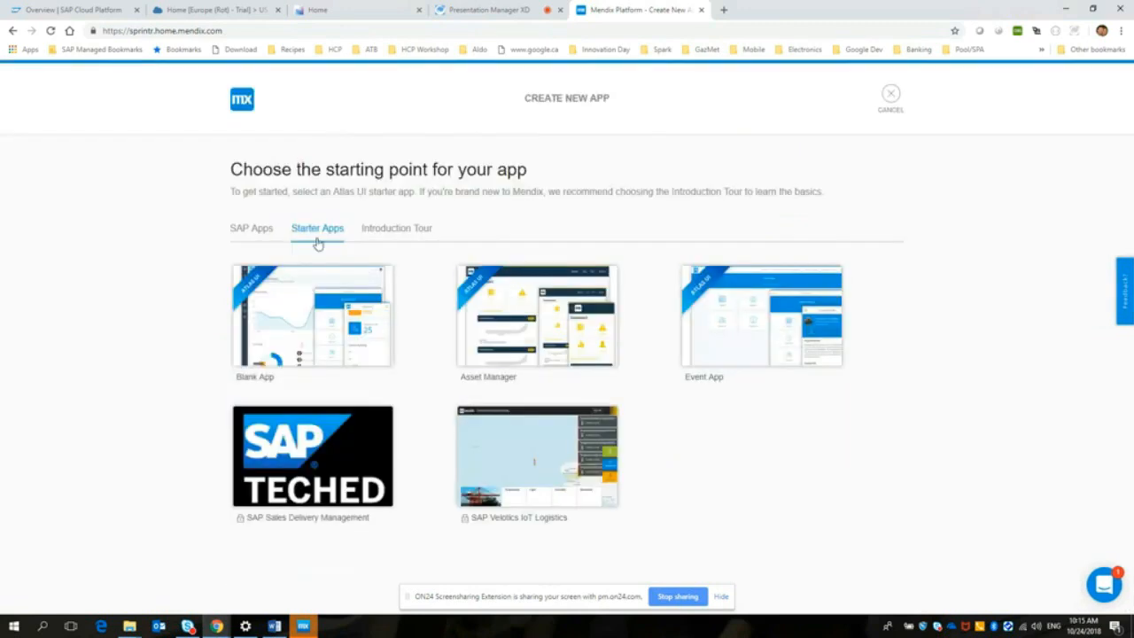
{"action": "left_click", "coordinate": [387, 232]}
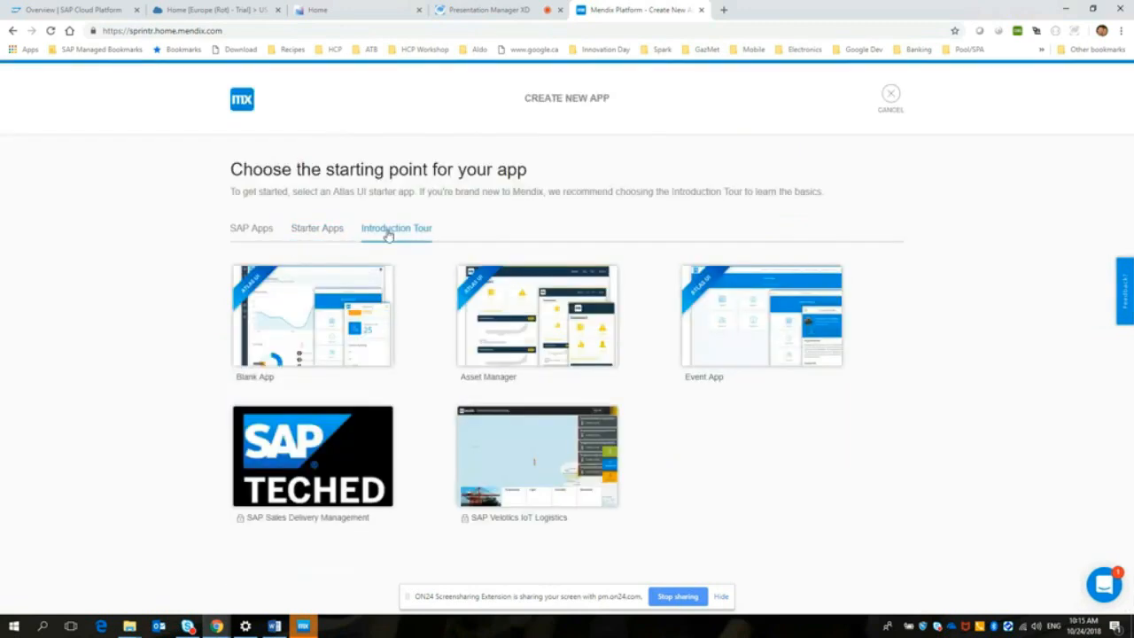
{"action": "left_click", "coordinate": [322, 230]}
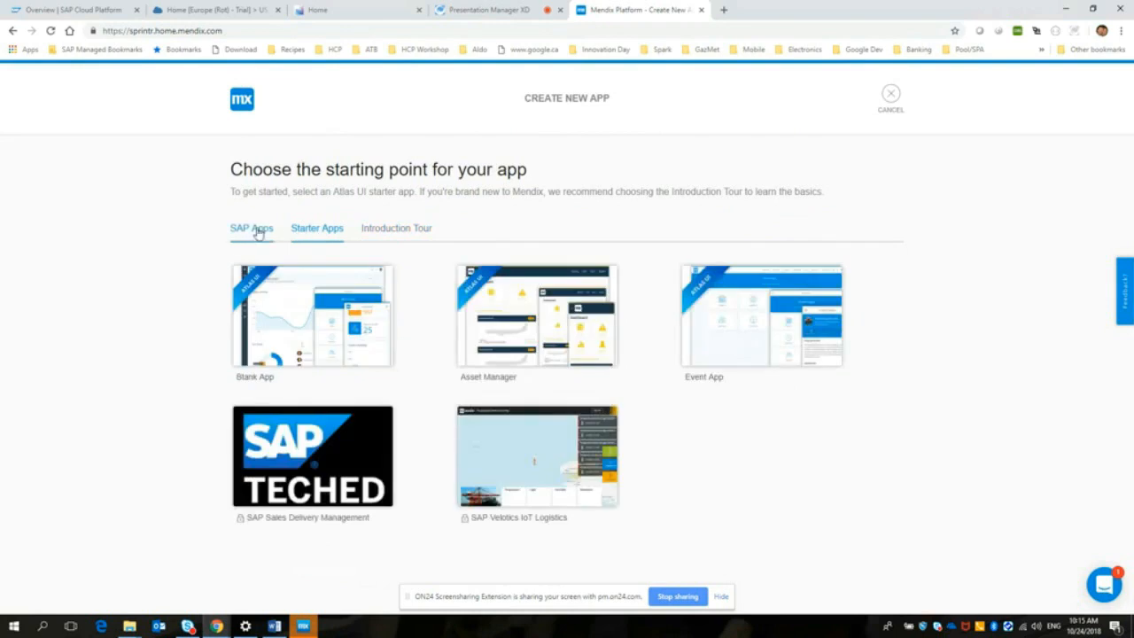
{"action": "left_click", "coordinate": [257, 233]}
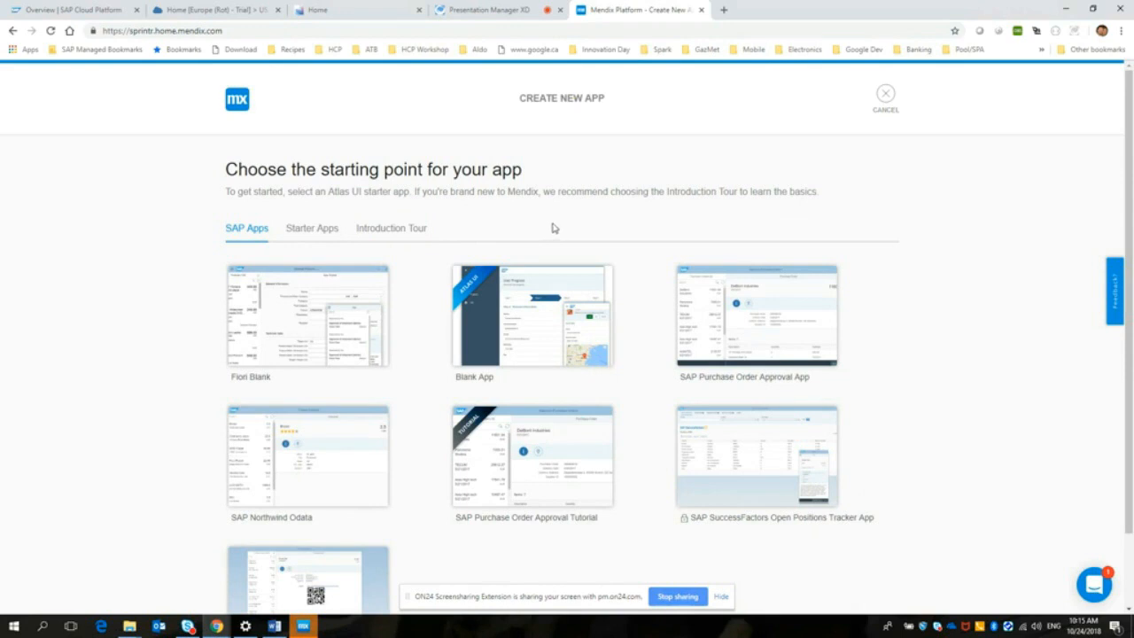
Step: Create an app named Garage5 from the Blank App template among the SAP Apps
{"action": "mouse_move", "coordinate": [542, 365]}
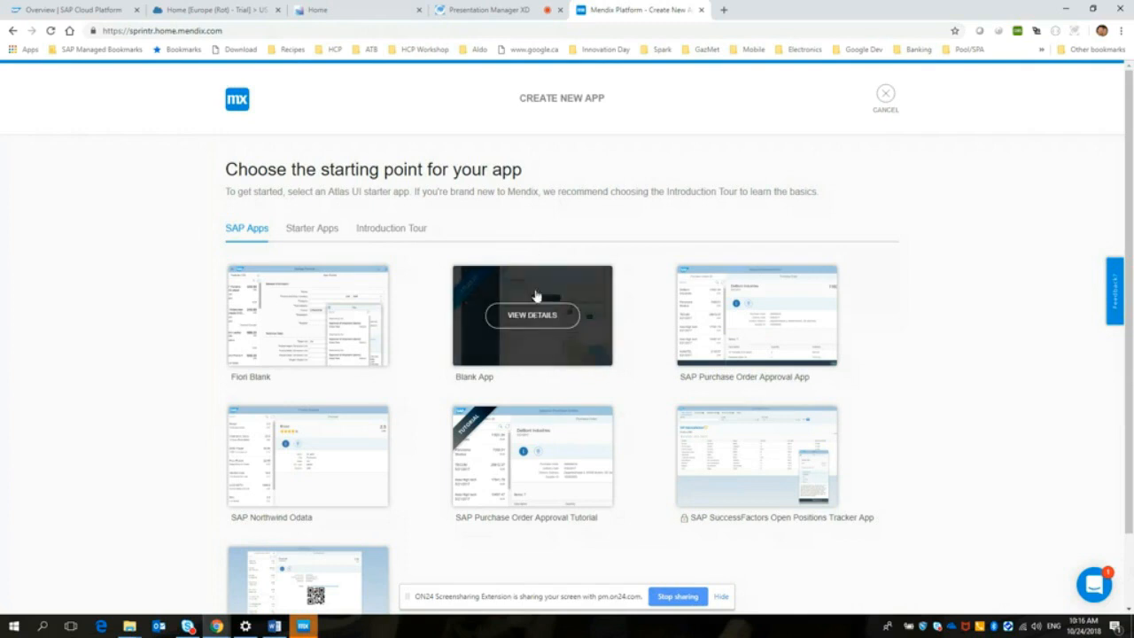
{"action": "left_click", "coordinate": [522, 349]}
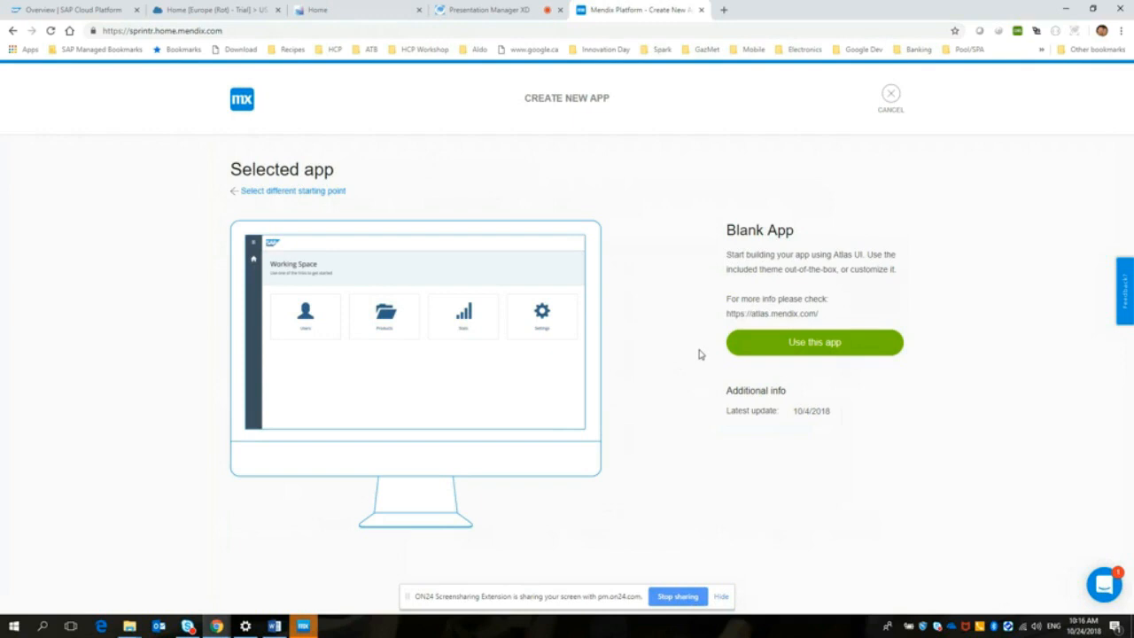
{"action": "left_click", "coordinate": [818, 348]}
{"action": "type", "text": "Garage"}
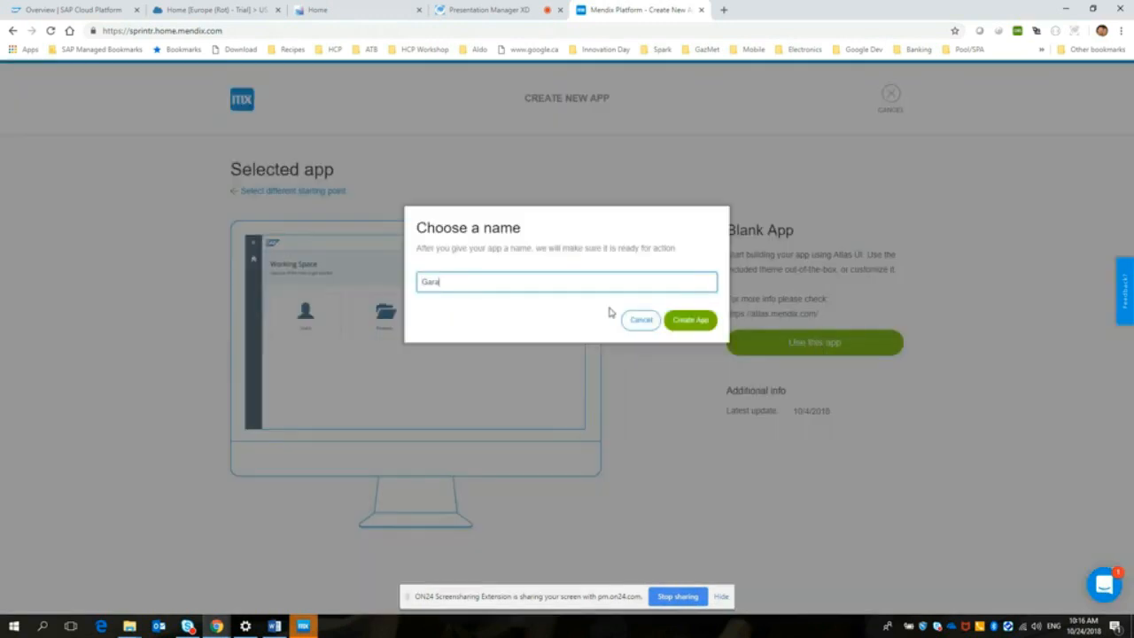
{"action": "type", "text": "5"}
{"action": "left_click", "coordinate": [692, 321]}
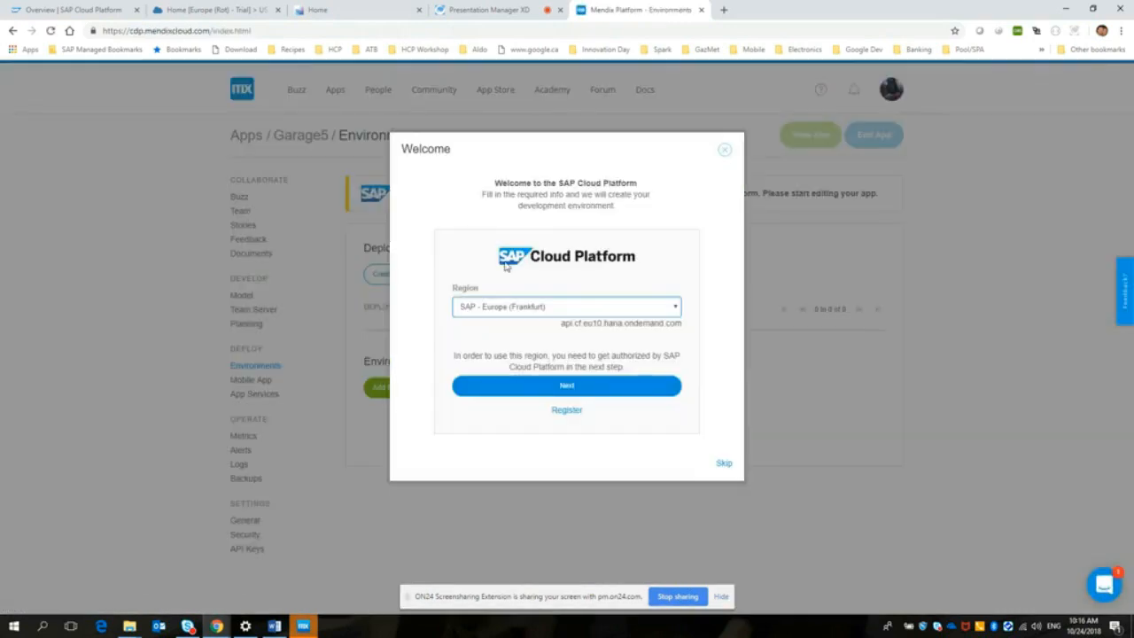
Step: Choose the SAP - US East (VA) region, check the trial subaccount's spaces in SAP Cloud Platform Cockpit, and continue to the development environment settings
{"action": "left_click", "coordinate": [677, 308]}
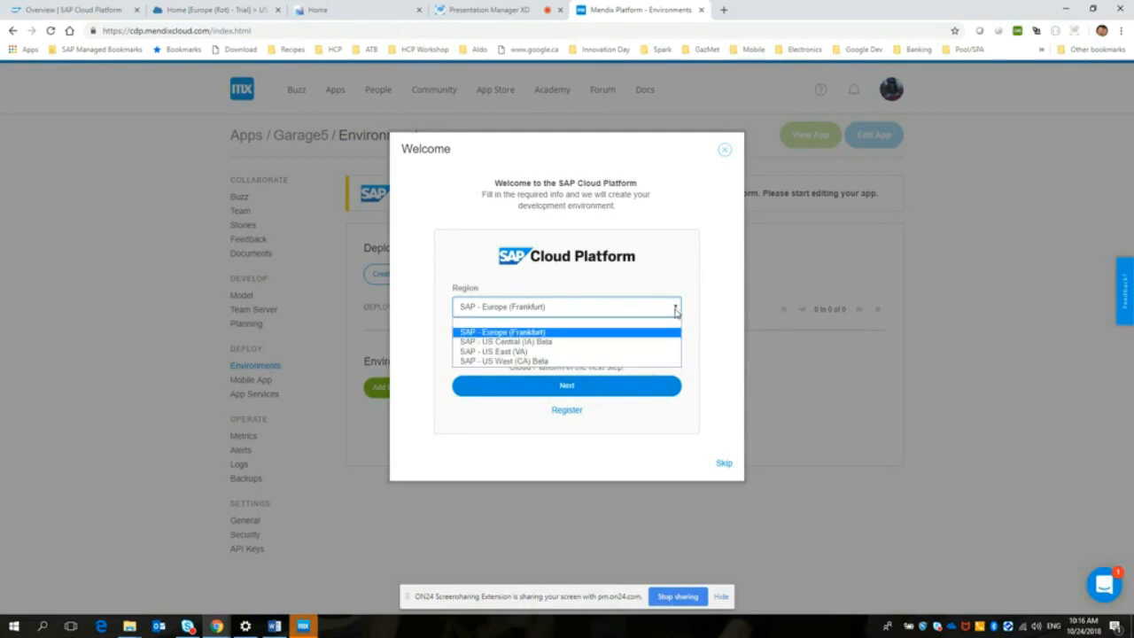
{"action": "left_click", "coordinate": [569, 352]}
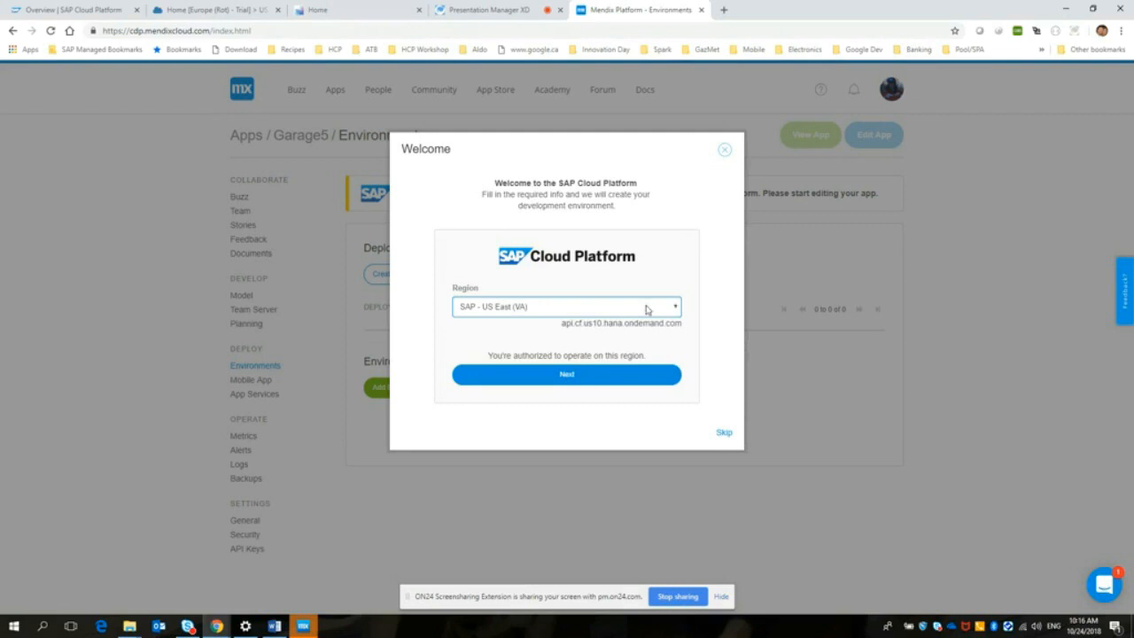
{"action": "left_click", "coordinate": [678, 312]}
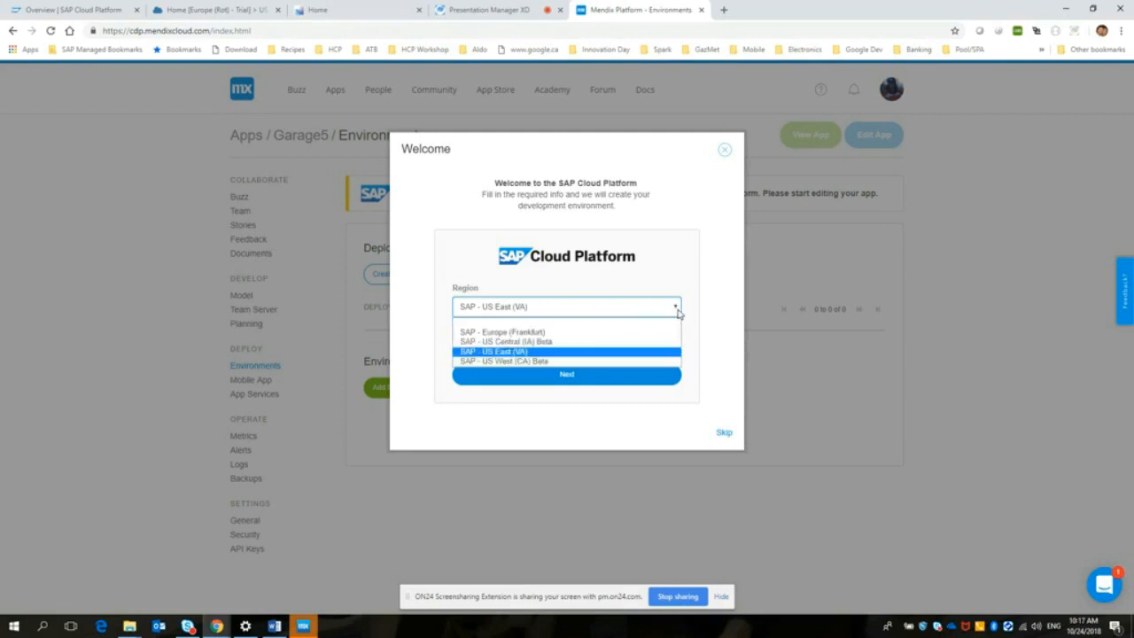
{"action": "left_click", "coordinate": [532, 351]}
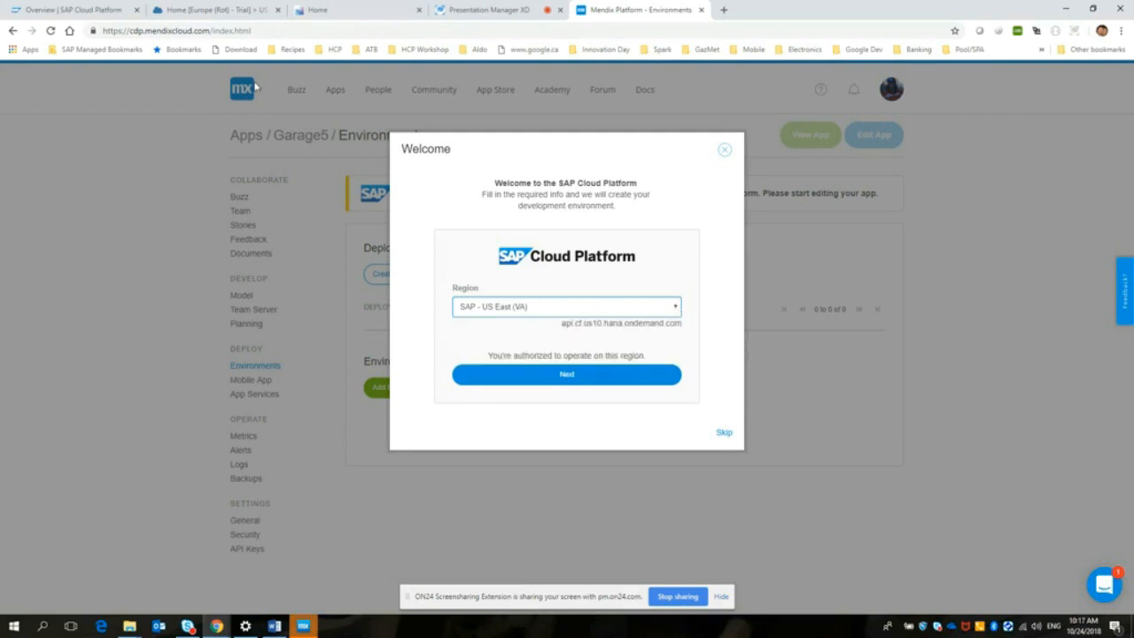
{"action": "left_click", "coordinate": [215, 10]}
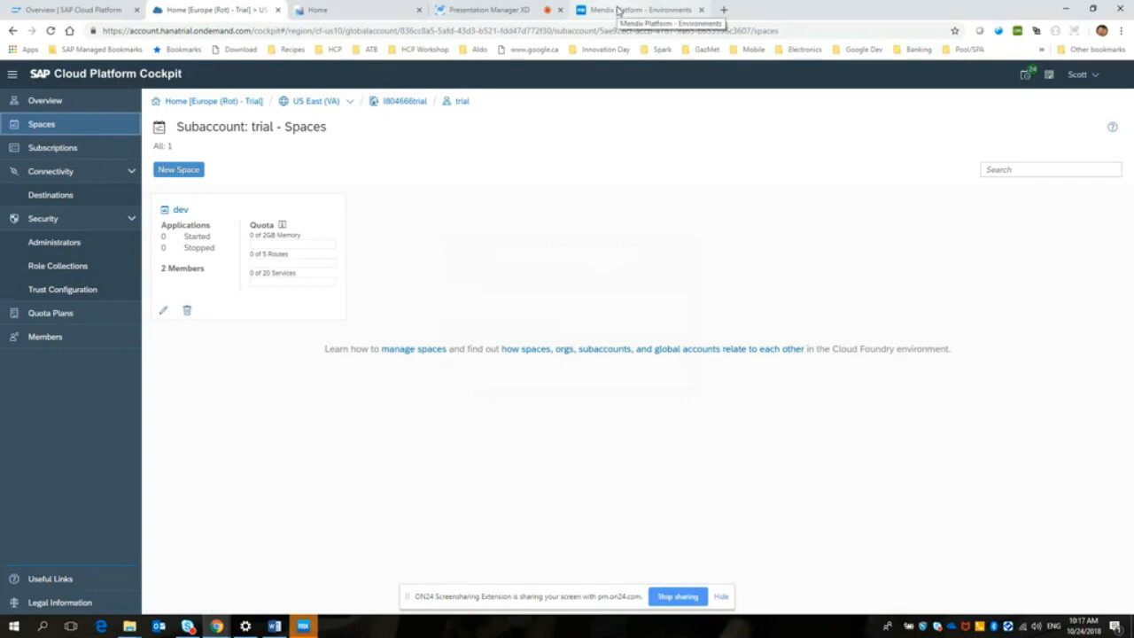
{"action": "left_click", "coordinate": [618, 9]}
{"action": "left_click", "coordinate": [565, 373]}
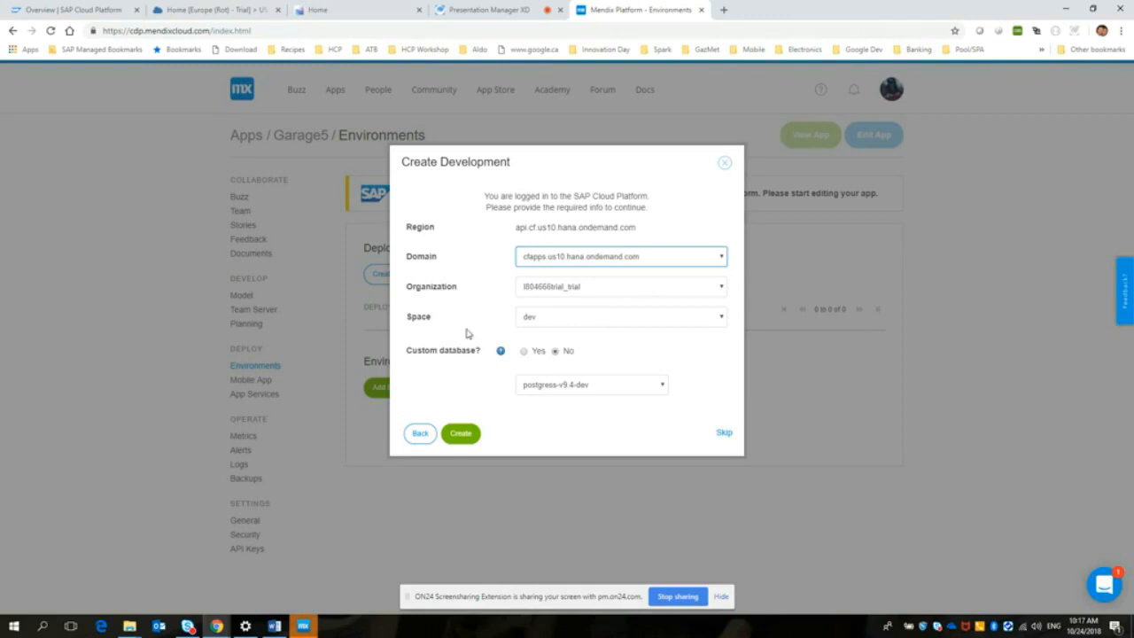
Step: In SAP Cloud Platform Cockpit, reload the expired session and examine the applications and service instances of the trial subaccount's dev space
{"action": "left_click", "coordinate": [199, 10]}
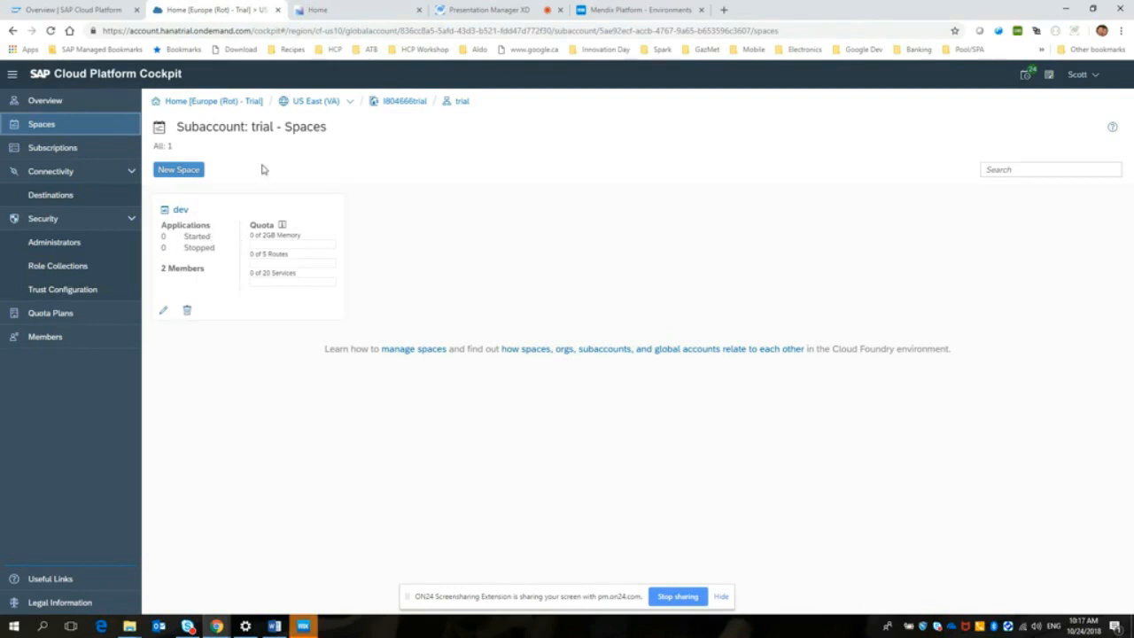
{"action": "left_click", "coordinate": [181, 212]}
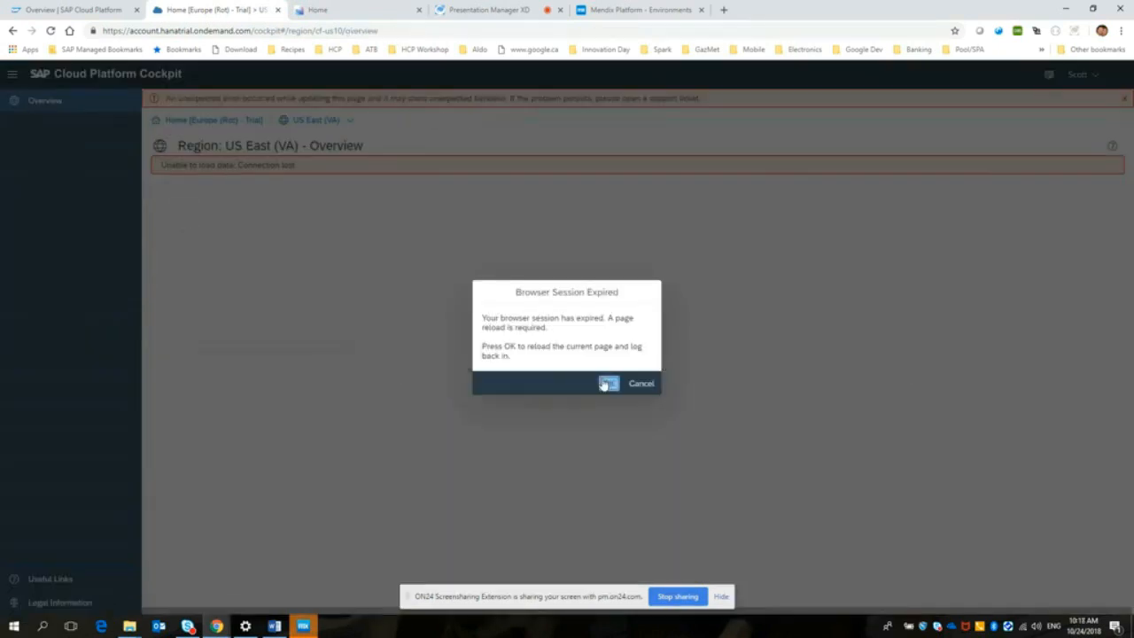
{"action": "left_click", "coordinate": [607, 383]}
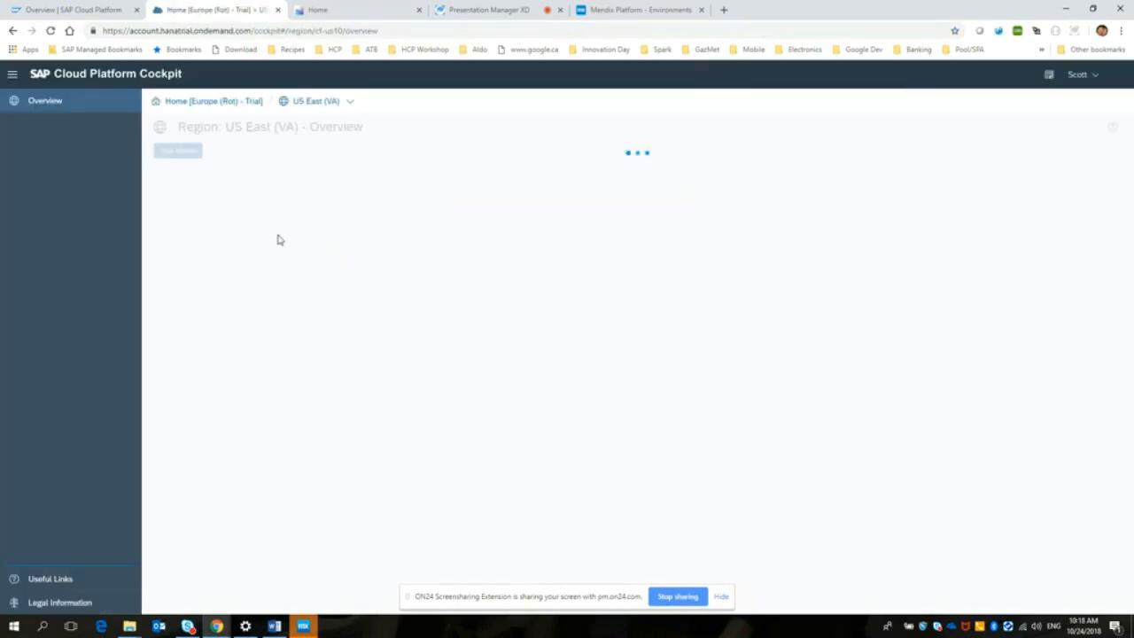
{"action": "left_click", "coordinate": [200, 235]}
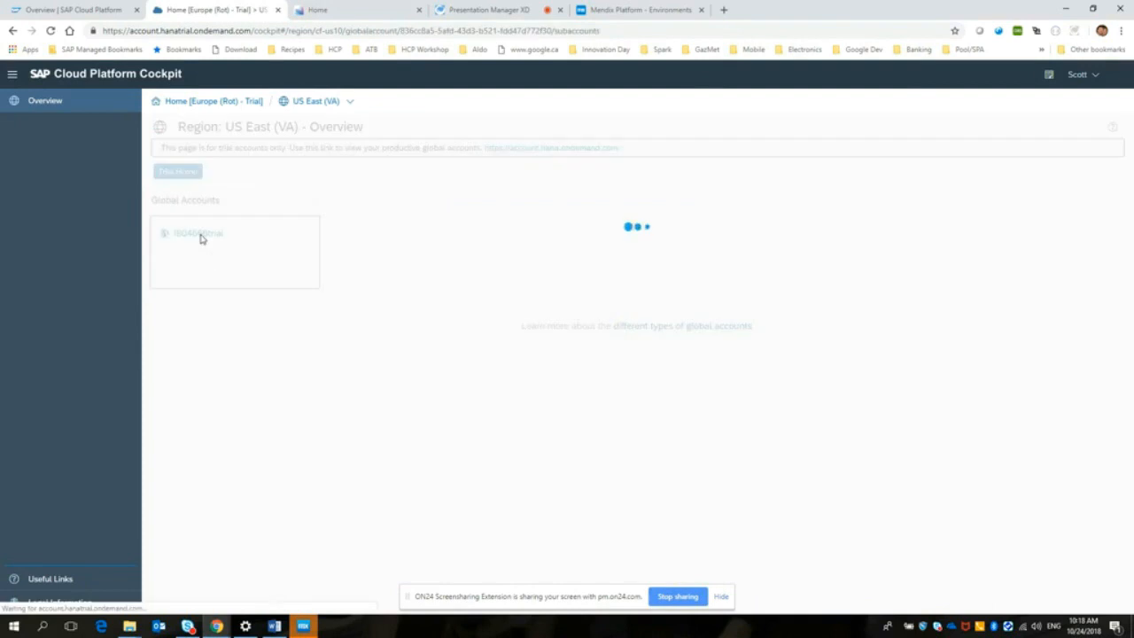
{"action": "left_click", "coordinate": [179, 211]}
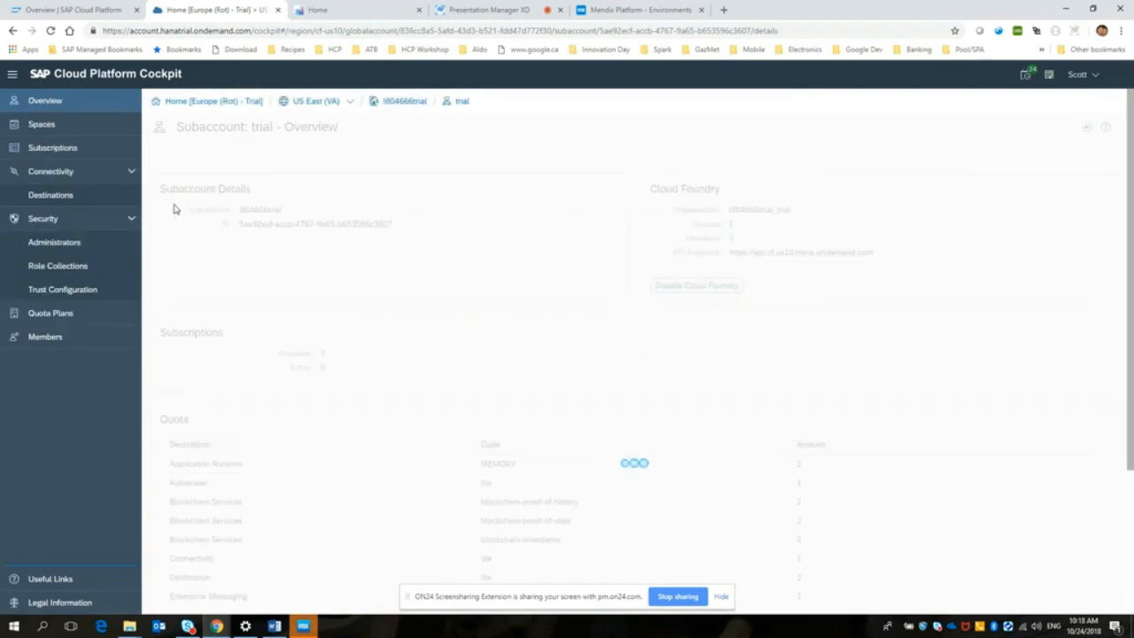
{"action": "left_click", "coordinate": [46, 126]}
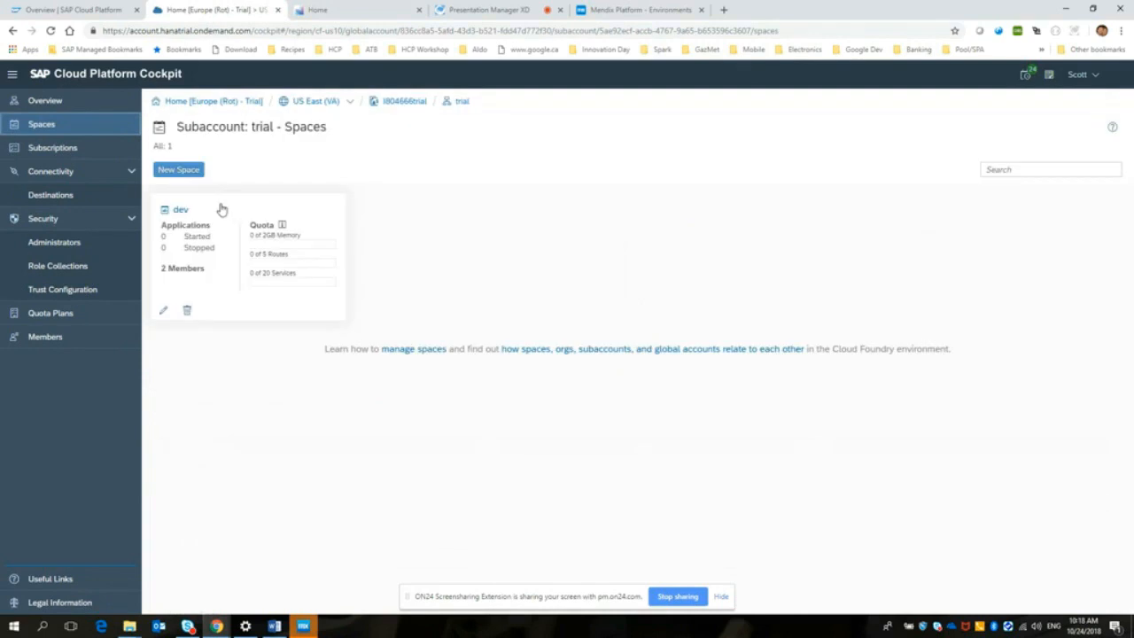
{"action": "left_click", "coordinate": [179, 211]}
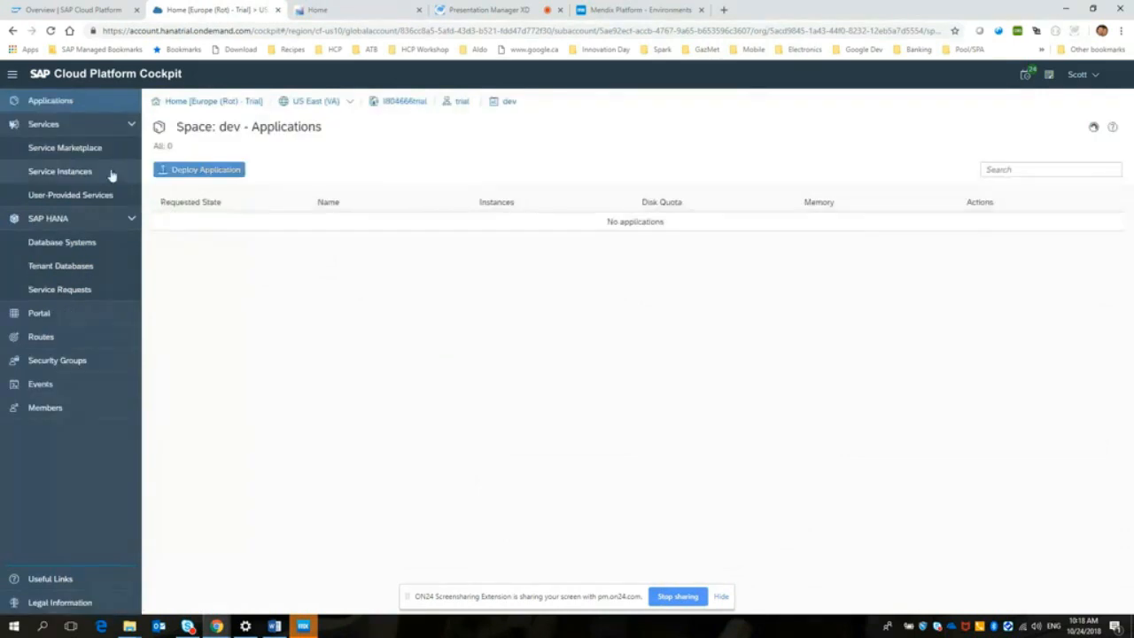
{"action": "left_click", "coordinate": [42, 180]}
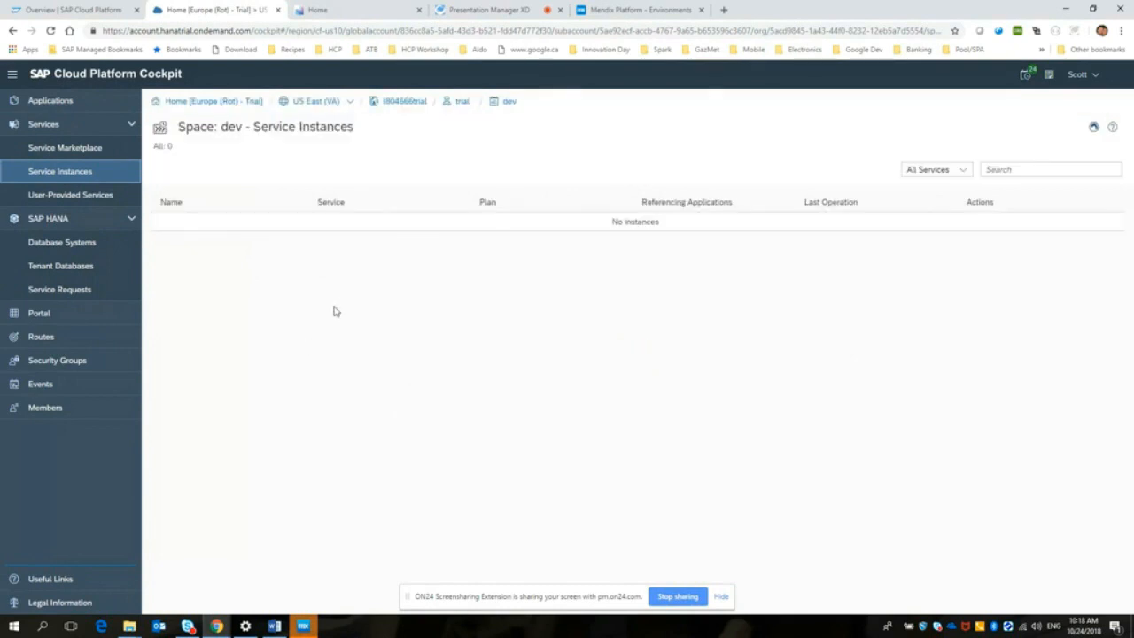
Step: Back in Mendix, create the development environment in the dev space without a custom database, and check its service instances in the cockpit
{"action": "left_click", "coordinate": [608, 11]}
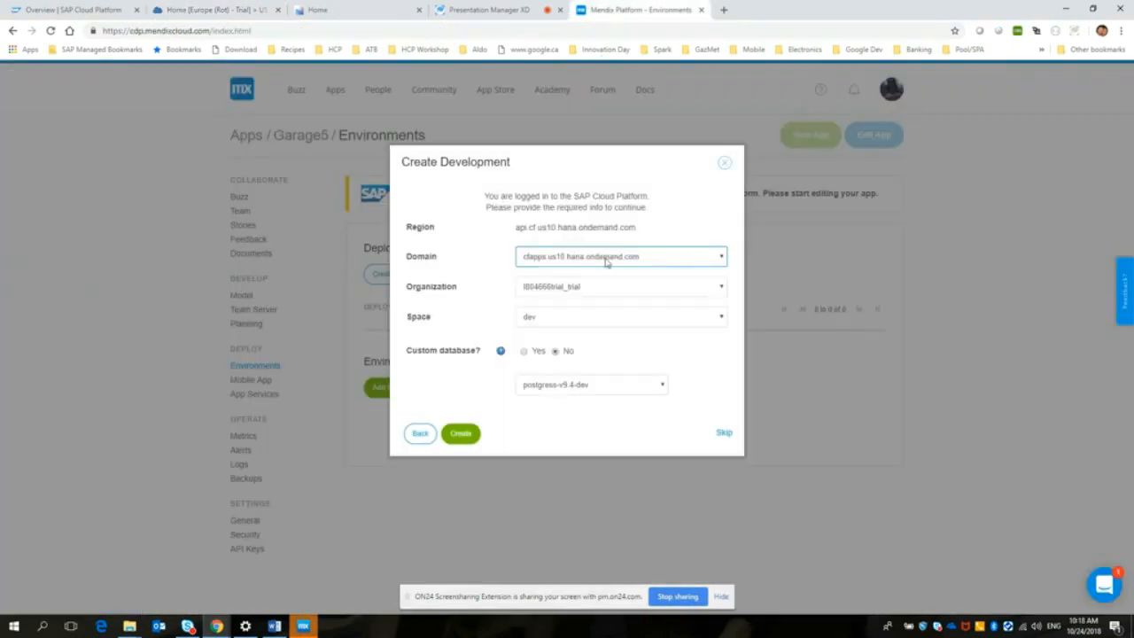
{"action": "left_click", "coordinate": [461, 434]}
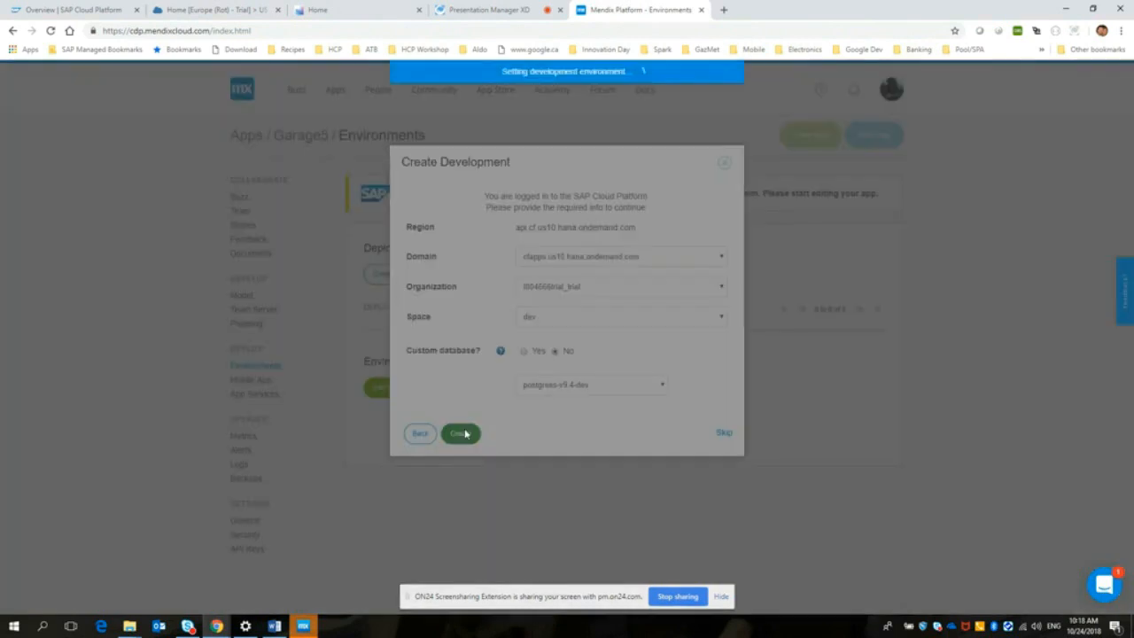
{"action": "left_click", "coordinate": [239, 8]}
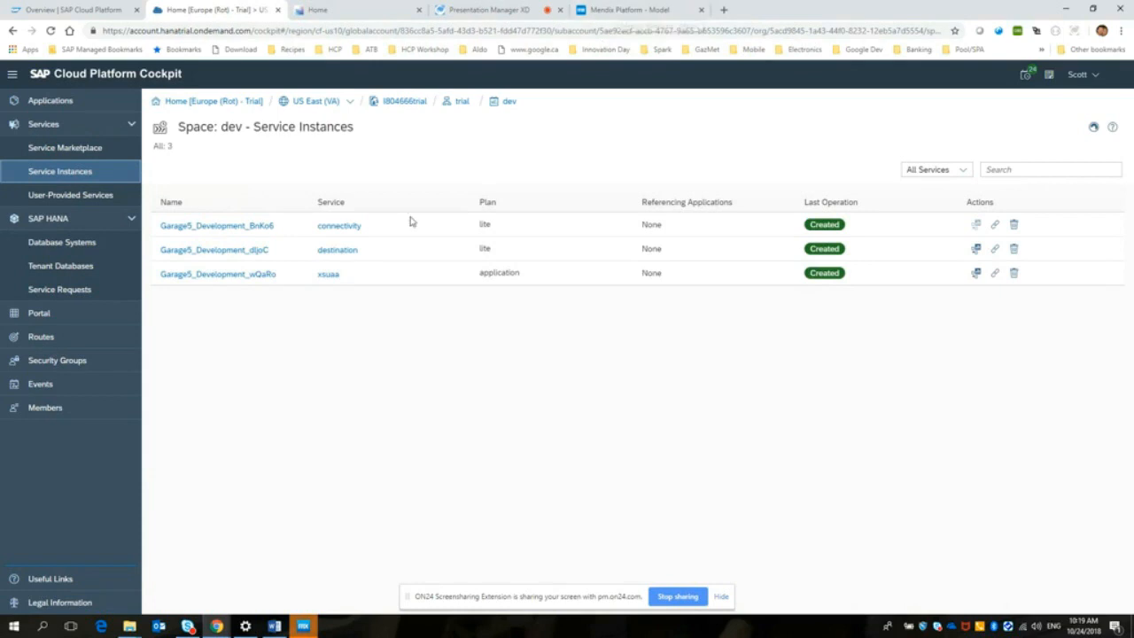
Step: Return to the Mendix platform and enable the Web Modeler in the Garage5 app's general settings
{"action": "left_click", "coordinate": [624, 11]}
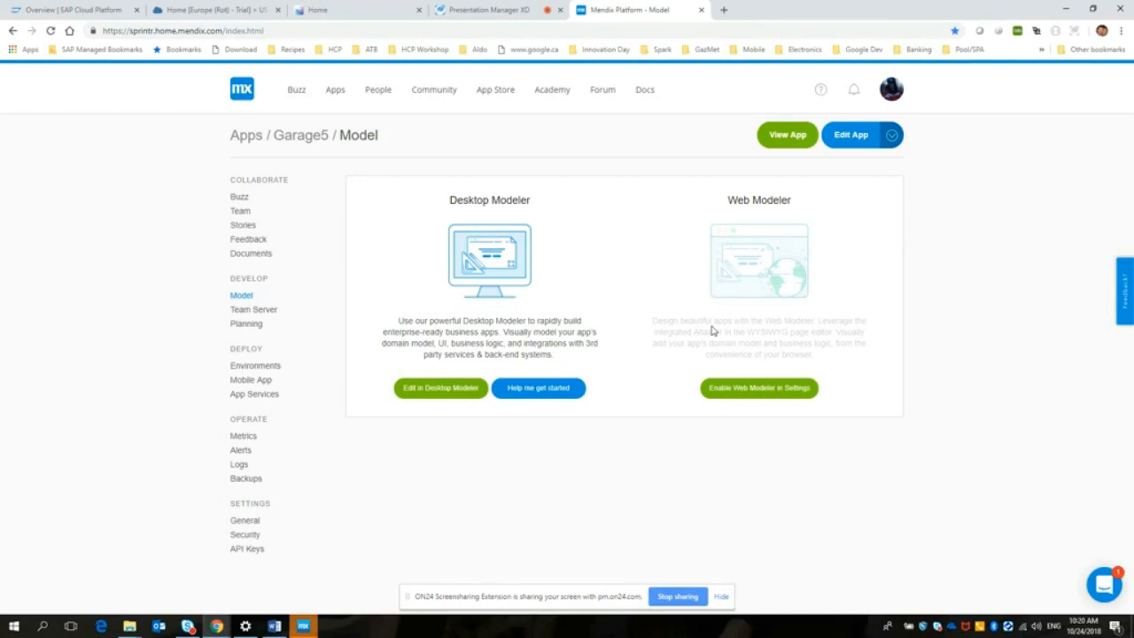
{"action": "left_click", "coordinate": [755, 388]}
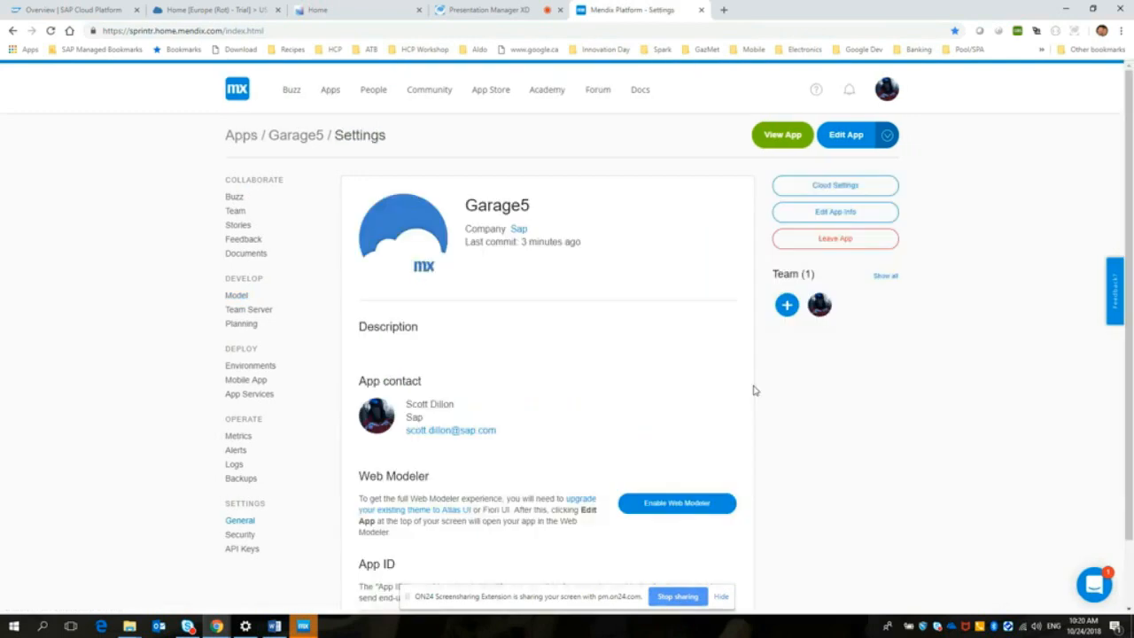
{"action": "left_click_drag", "start_coordinate": [1130, 352], "coordinate": [1130, 399]}
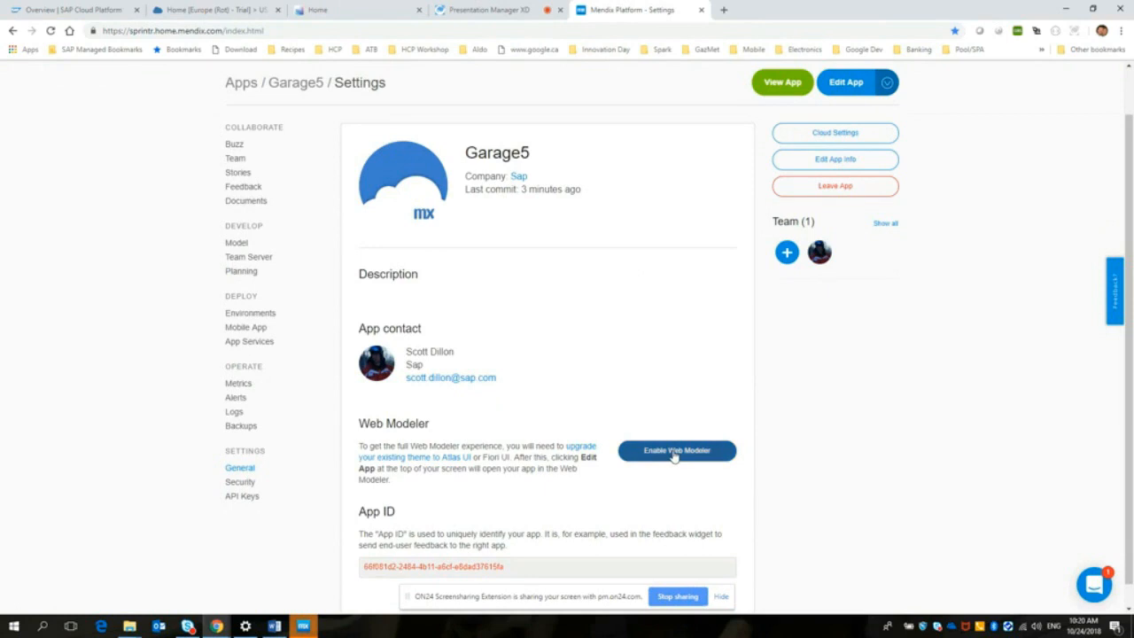
{"action": "left_click", "coordinate": [675, 453]}
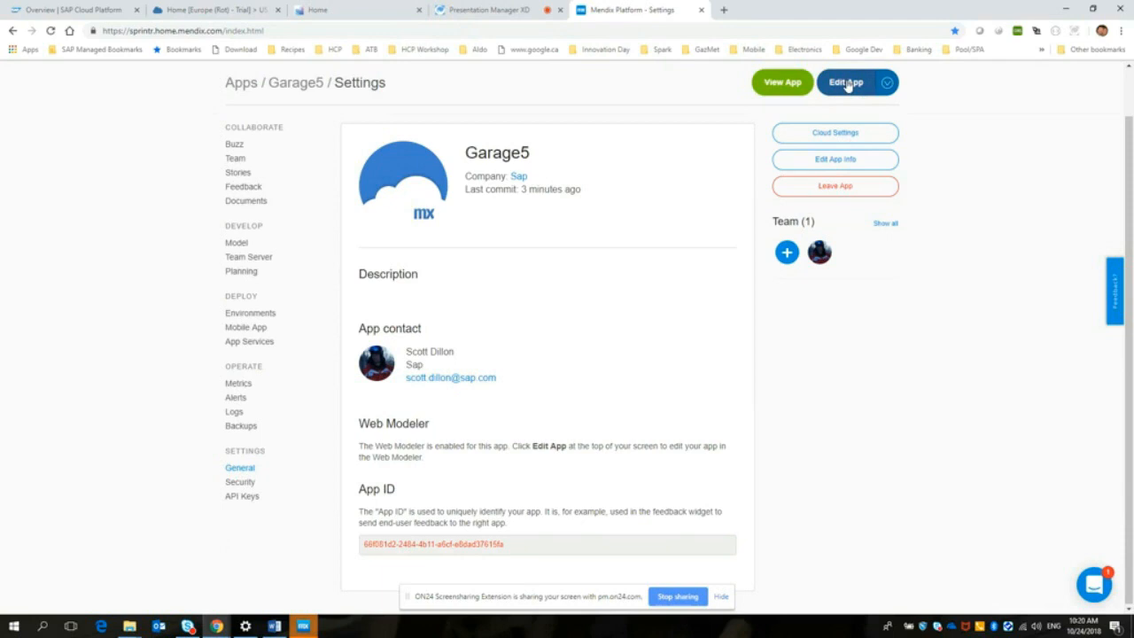
Step: Open Garage5 in the Web Modeler, dismiss the version upgrade notice, and show the Home page in tablet view
{"action": "left_click", "coordinate": [847, 84]}
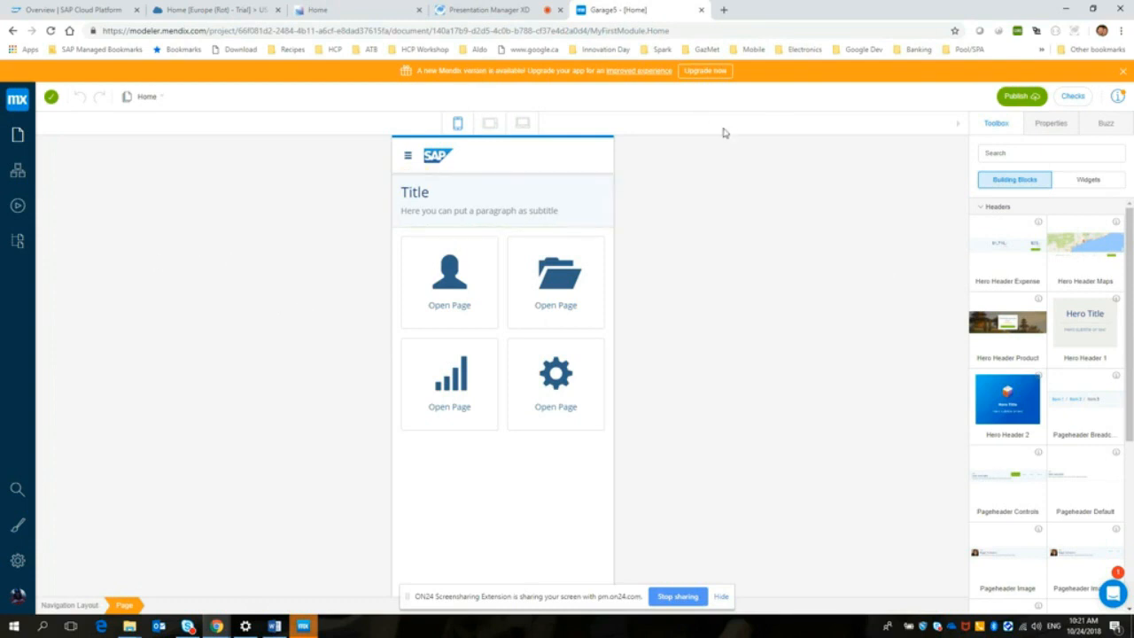
{"action": "left_click", "coordinate": [1123, 71]}
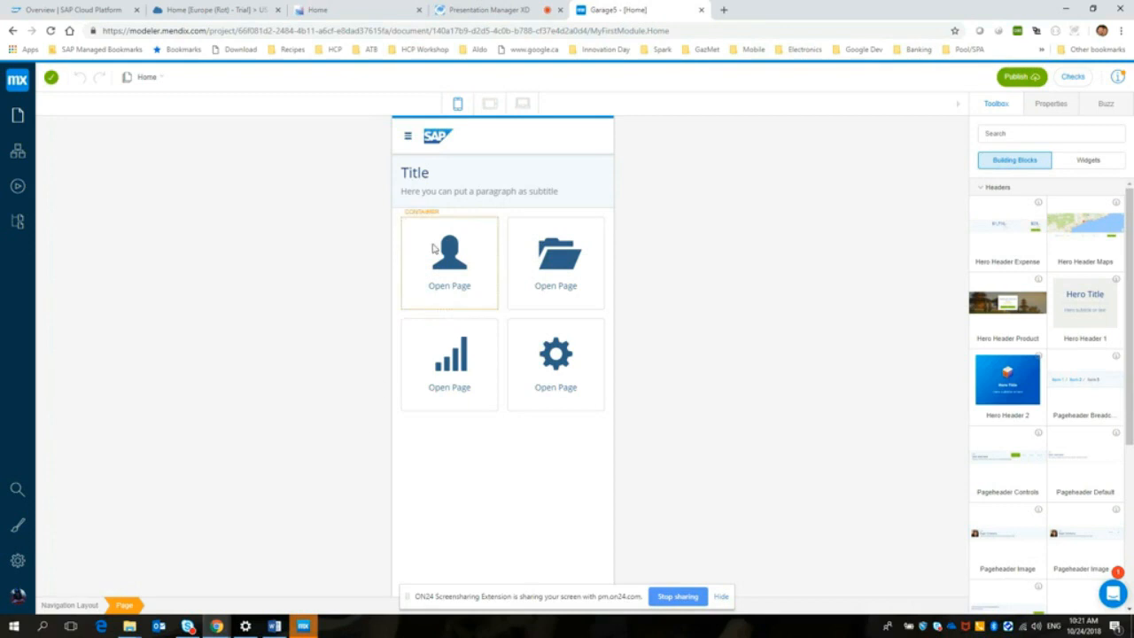
{"action": "left_click", "coordinate": [487, 107]}
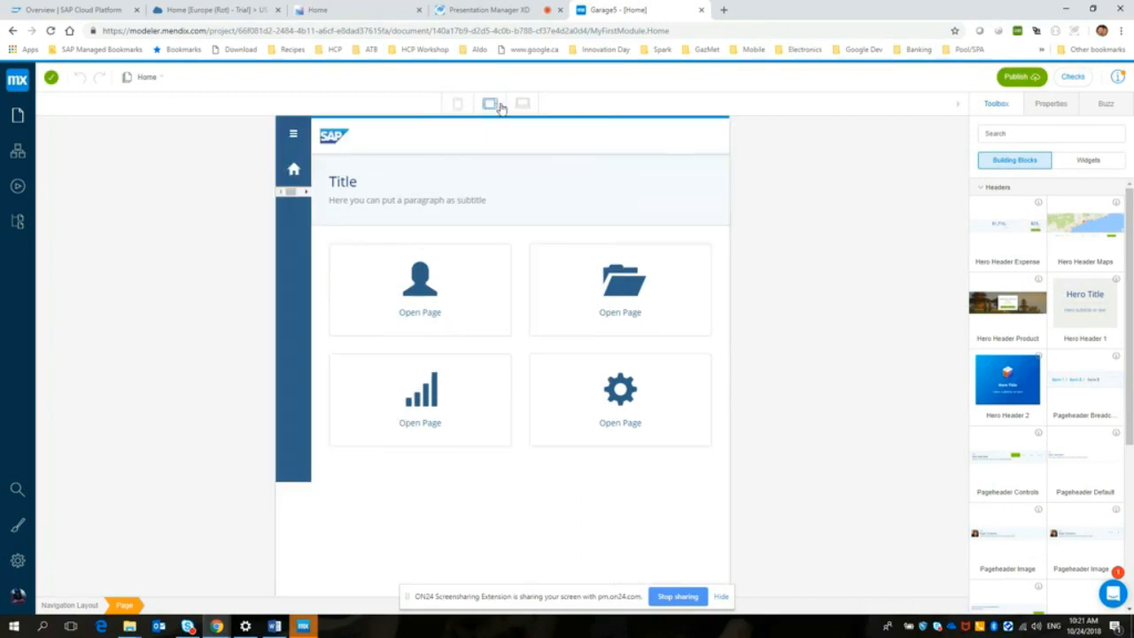
Step: Preview the Home page in desktop and tablet layouts, and switch the canvas to phone view
{"action": "left_click", "coordinate": [523, 105]}
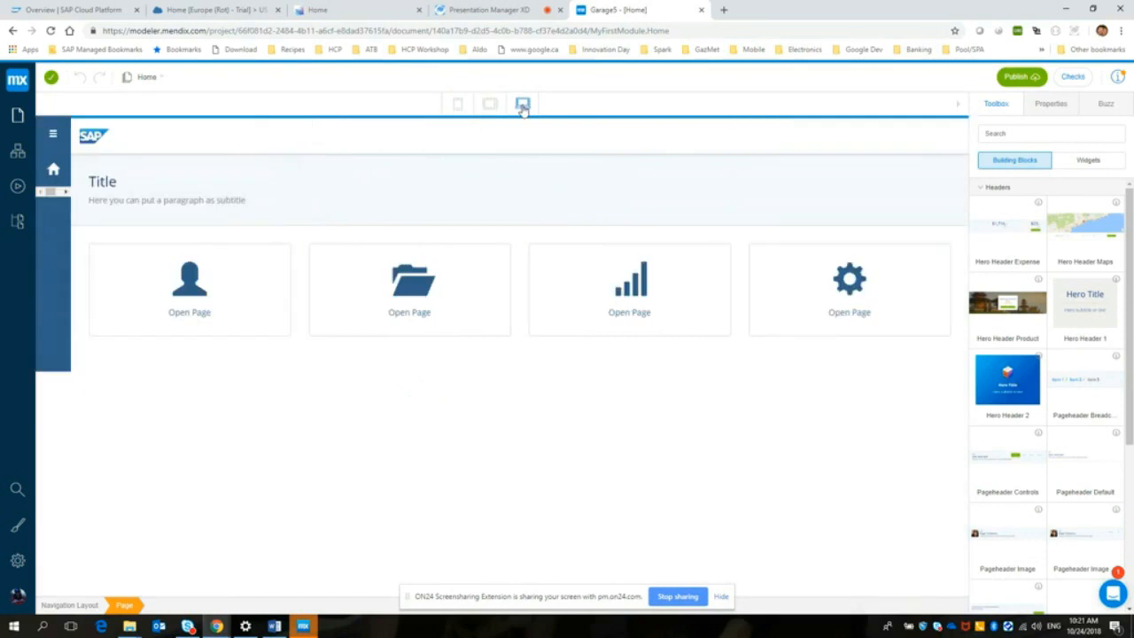
{"action": "left_click", "coordinate": [492, 105]}
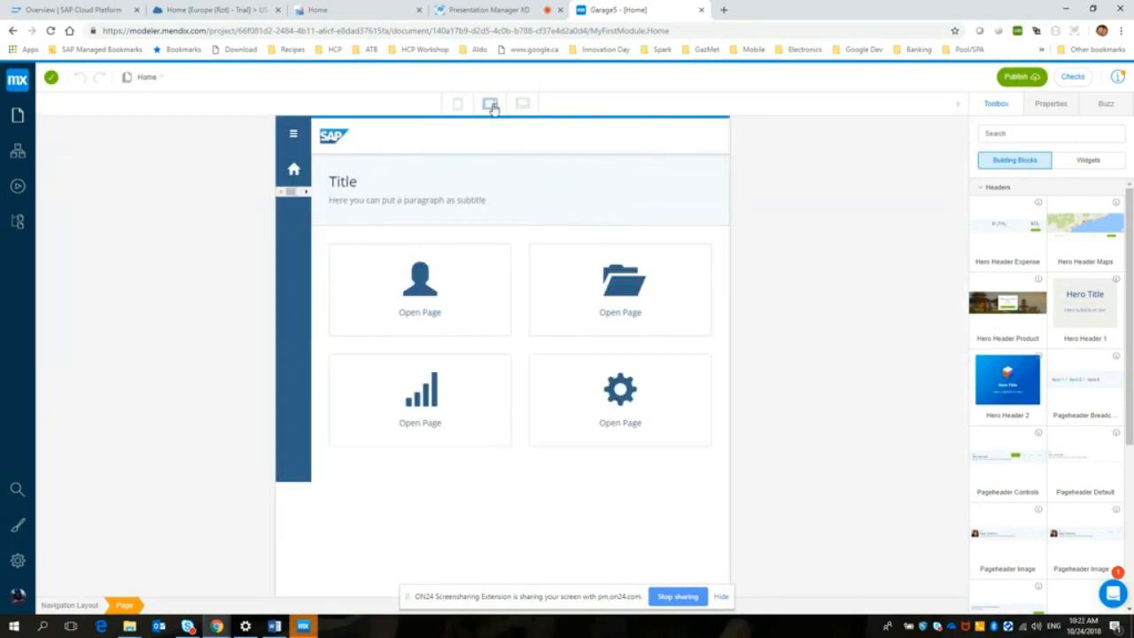
{"action": "left_click", "coordinate": [457, 104]}
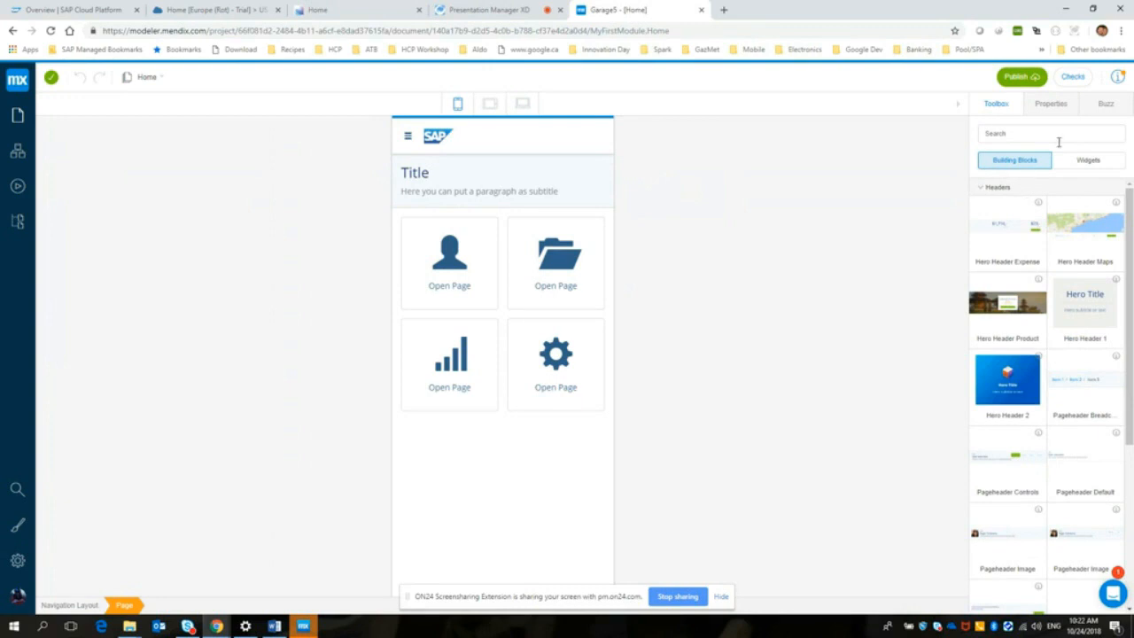
Step: Look through the Home page's team comments and page properties, and return to the building blocks
{"action": "left_click", "coordinate": [1101, 106]}
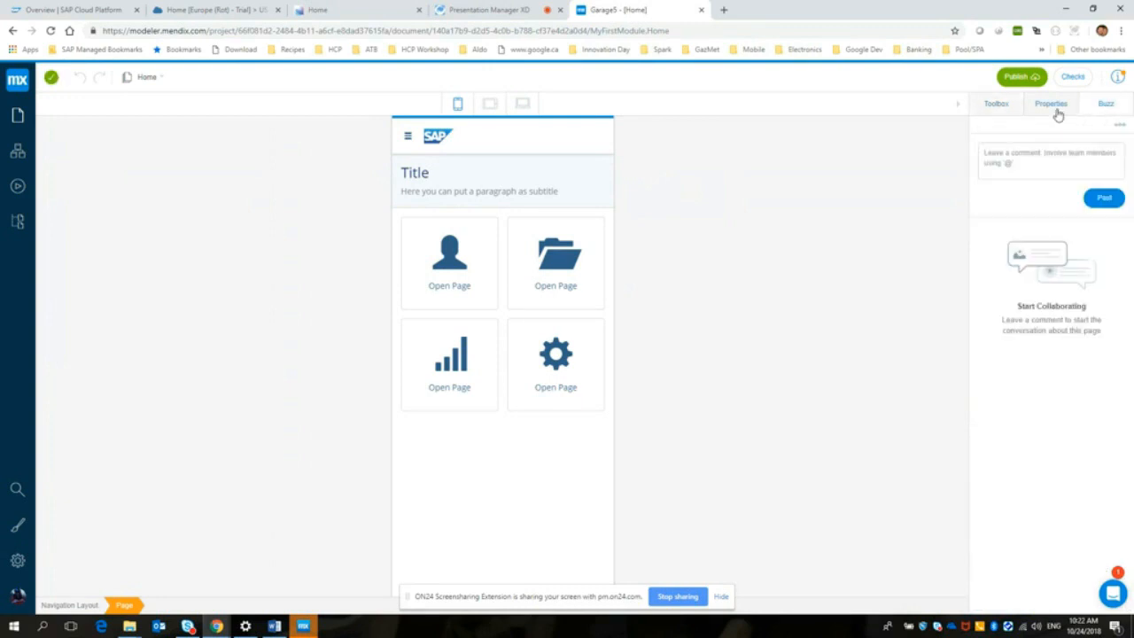
{"action": "left_click", "coordinate": [1055, 110]}
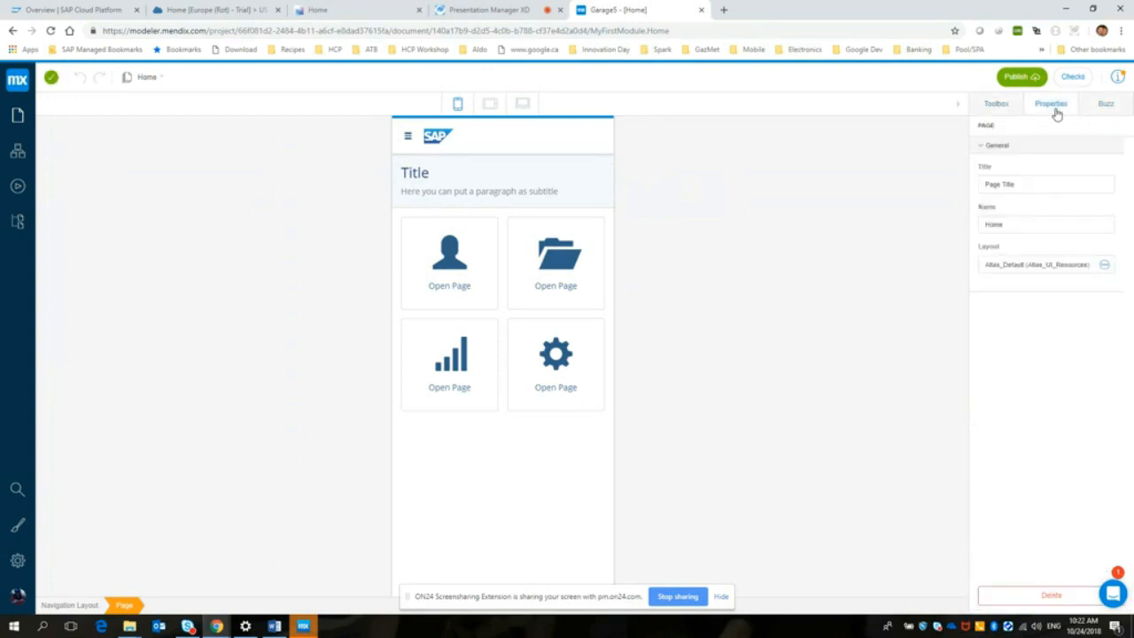
{"action": "left_click", "coordinate": [998, 108]}
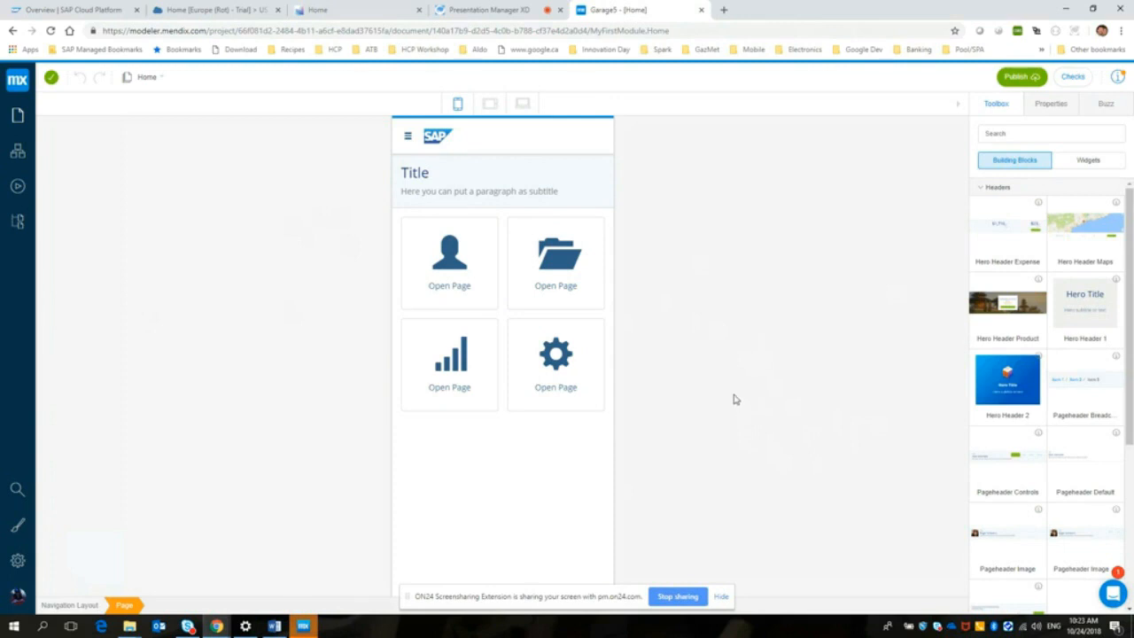
Step: Change the caption of the Open Page button under the person icon to "Contacts"
{"action": "left_click", "coordinate": [448, 285]}
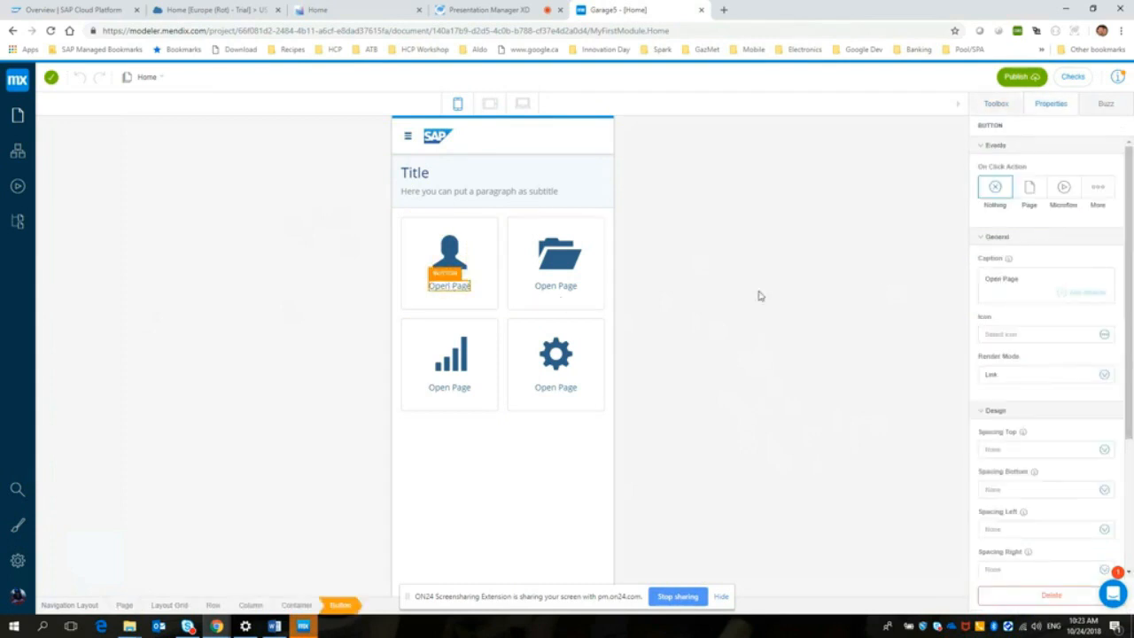
{"action": "left_click", "coordinate": [1024, 279]}
{"action": "key", "text": "ctrl+a"}
{"action": "type", "text": "Contacts"}
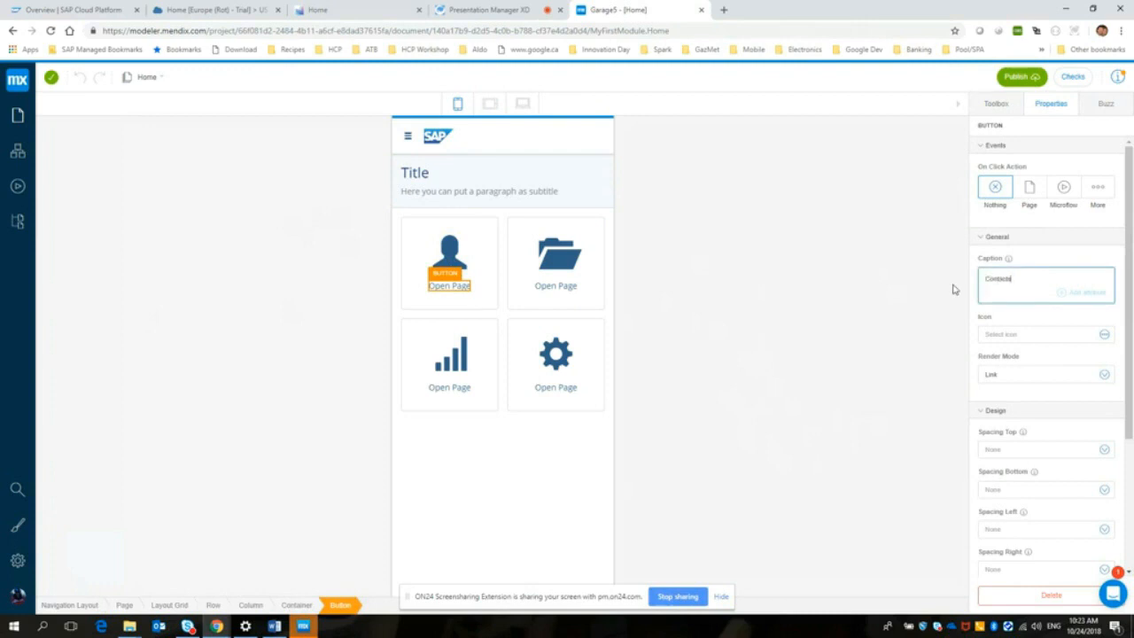
{"action": "left_click", "coordinate": [956, 290]}
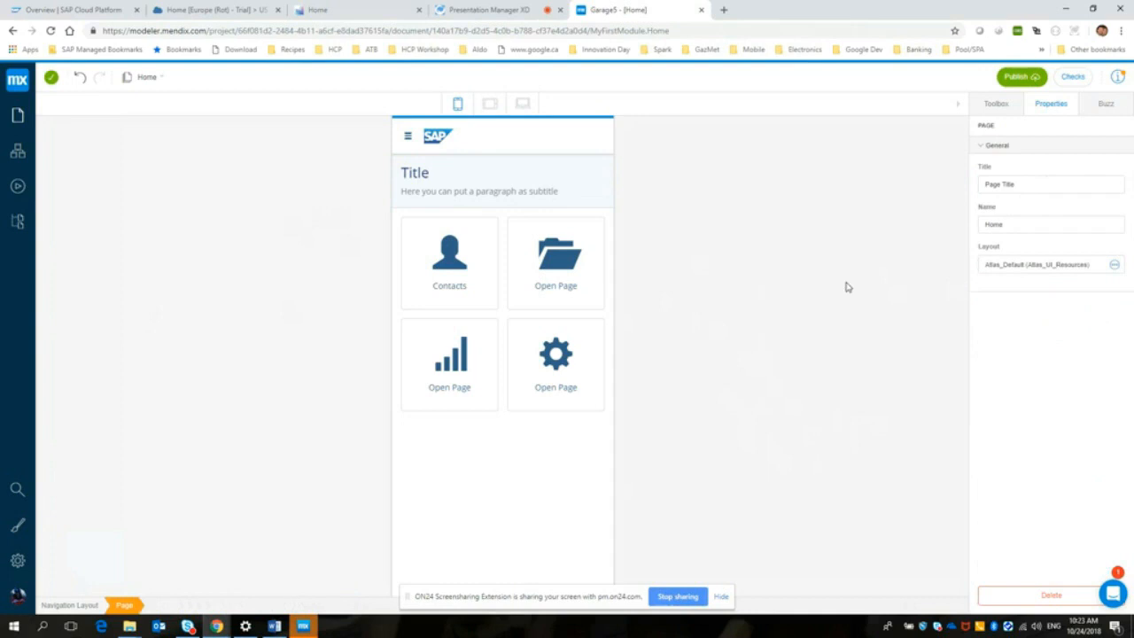
Step: Make the Contacts button open a new page titled "Contacts", created from the Blank template with the Atlas_Default layout
{"action": "left_click", "coordinate": [451, 289]}
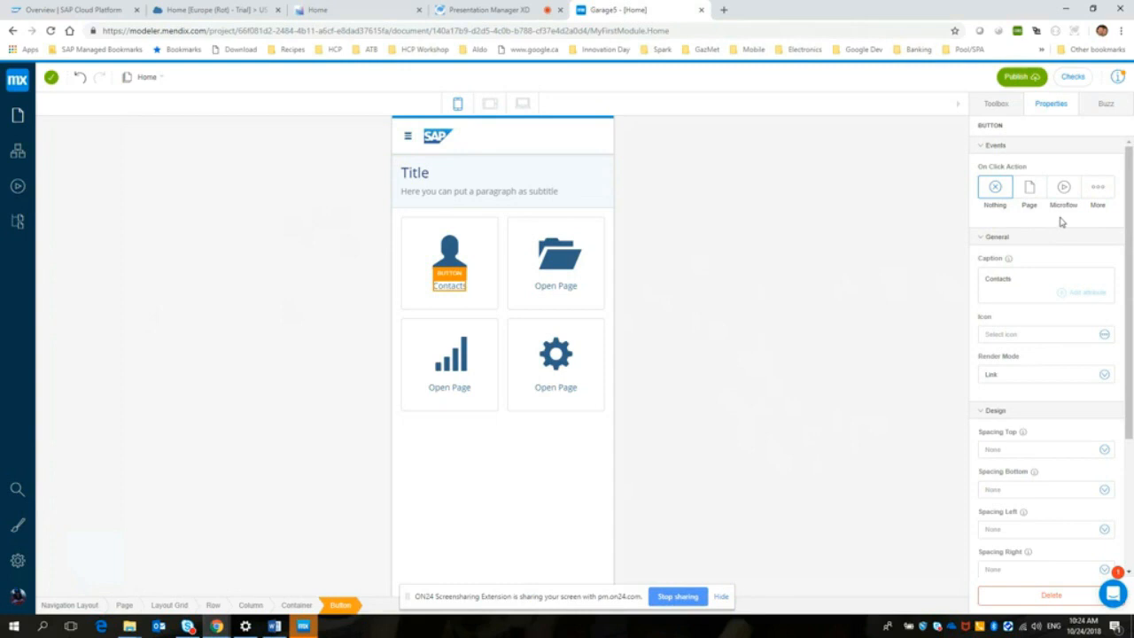
{"action": "left_click", "coordinate": [1030, 189]}
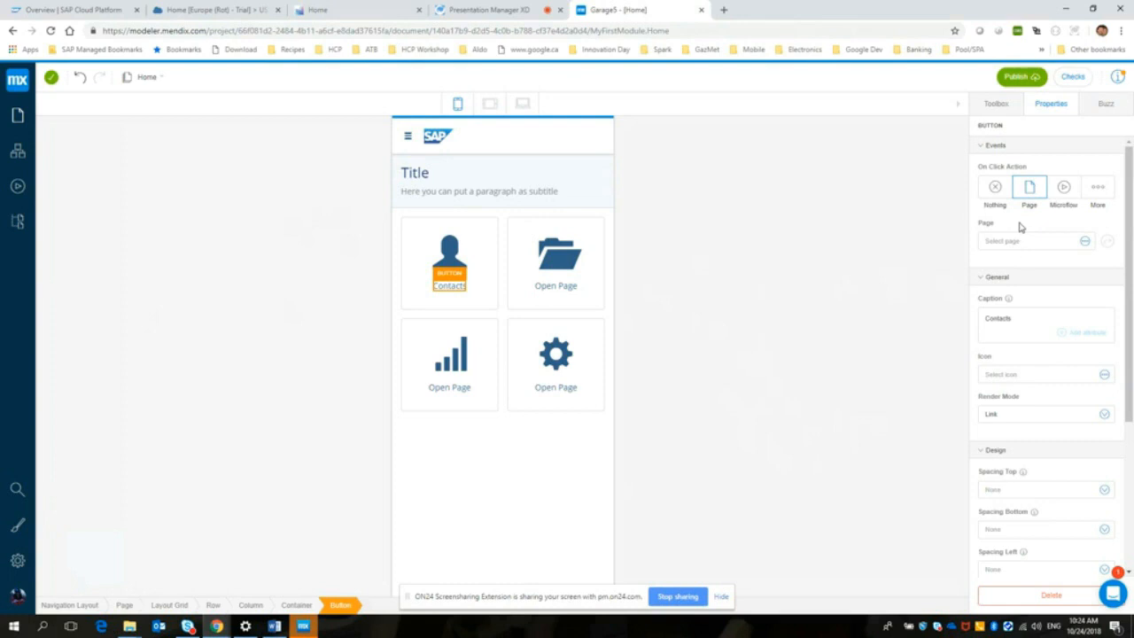
{"action": "left_click", "coordinate": [1086, 241]}
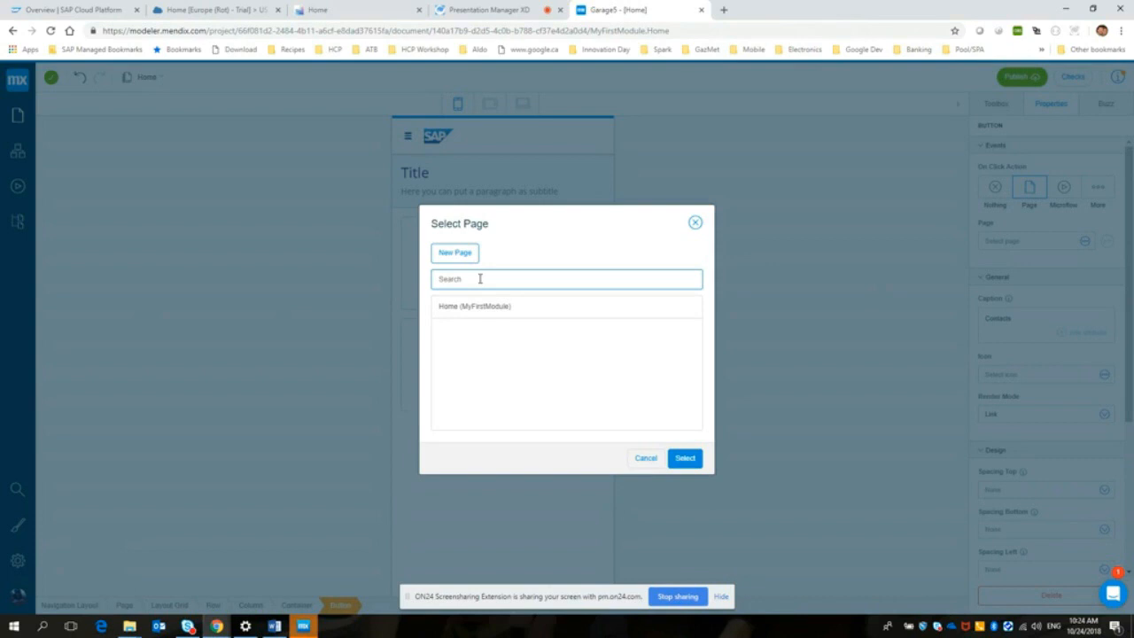
{"action": "left_click", "coordinate": [457, 255]}
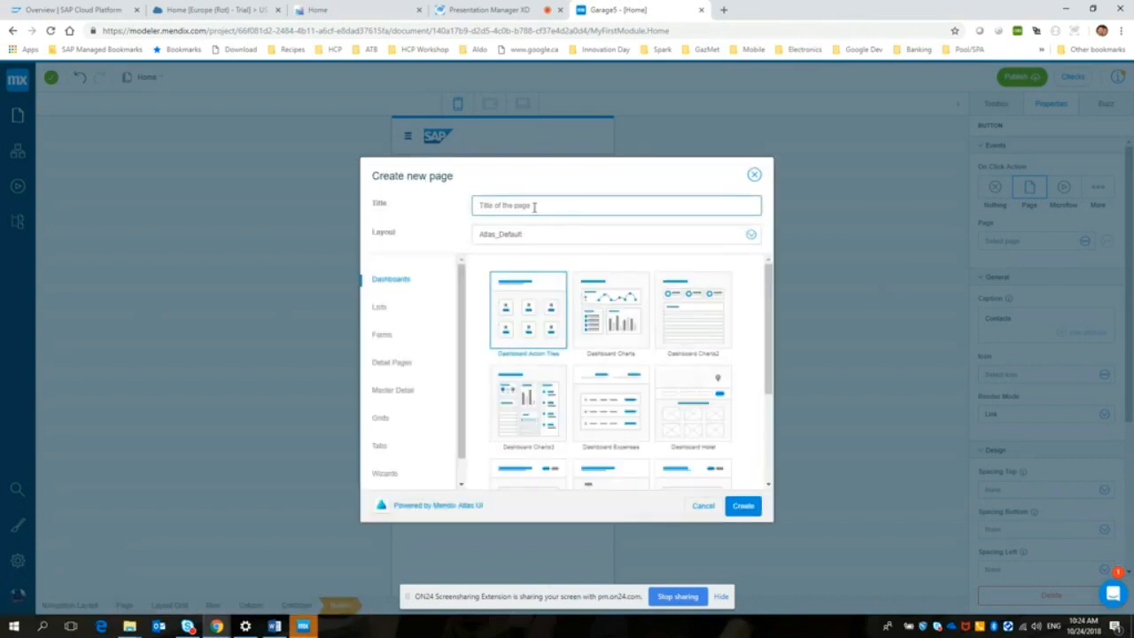
{"action": "type", "text": "Contacts"}
{"action": "left_click_drag", "start_coordinate": [461, 363], "coordinate": [461, 378]}
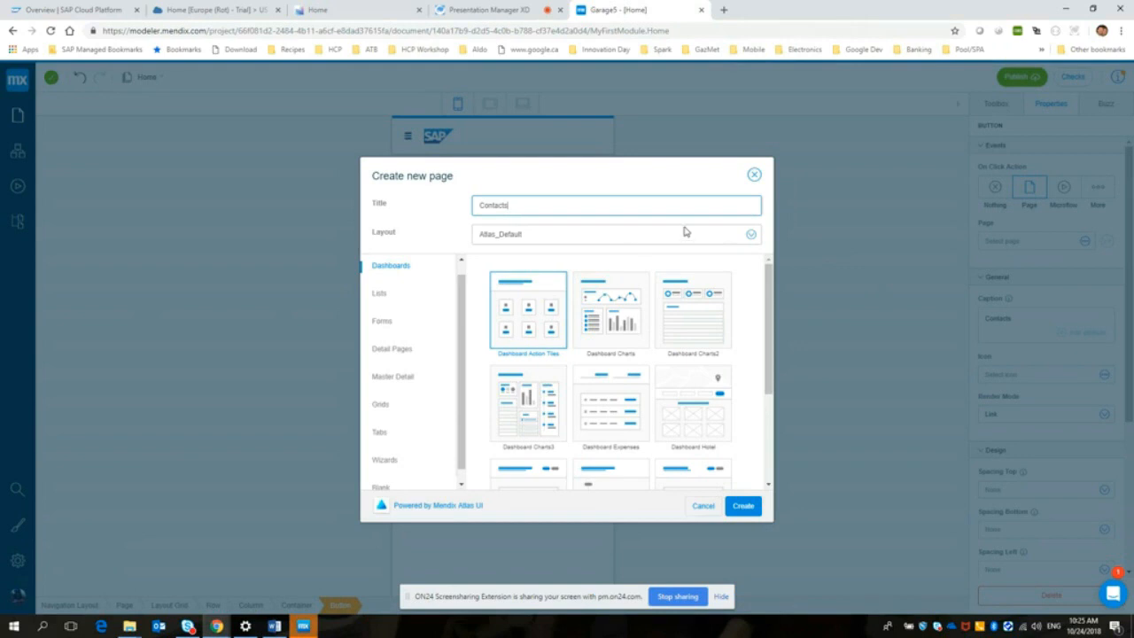
{"action": "left_click_drag", "start_coordinate": [459, 317], "coordinate": [460, 330]}
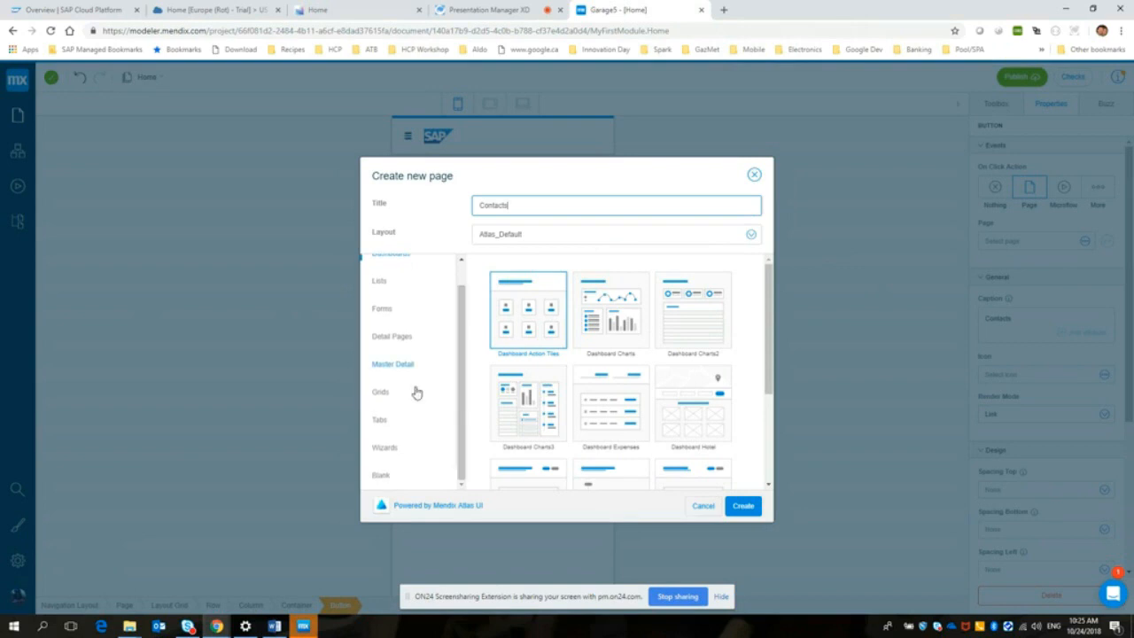
{"action": "left_click", "coordinate": [381, 477]}
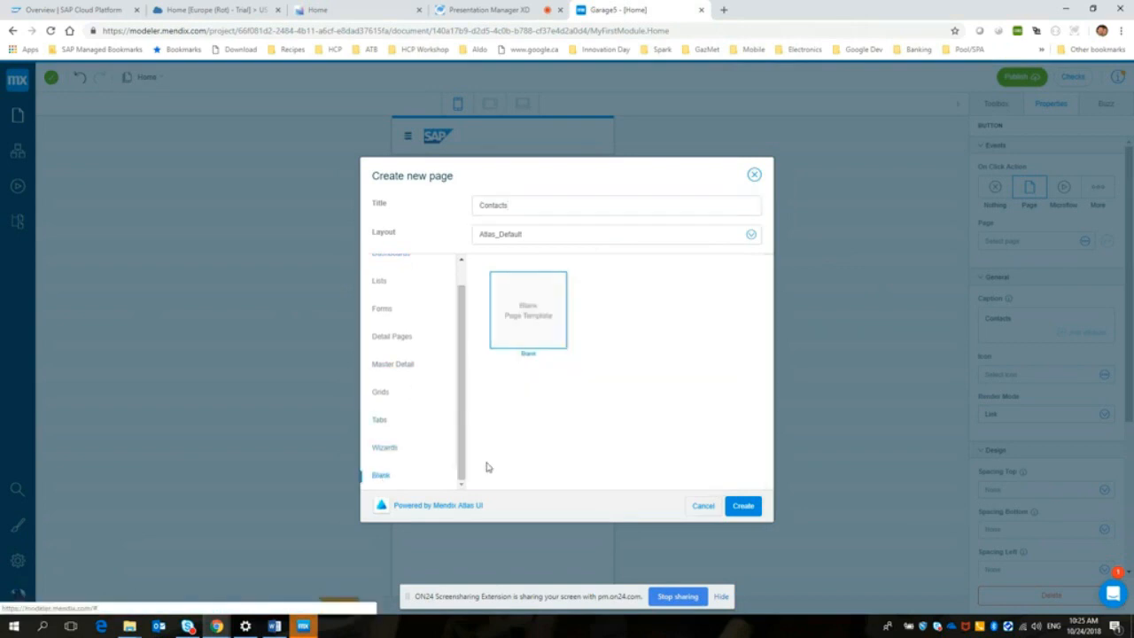
{"action": "left_click", "coordinate": [744, 509]}
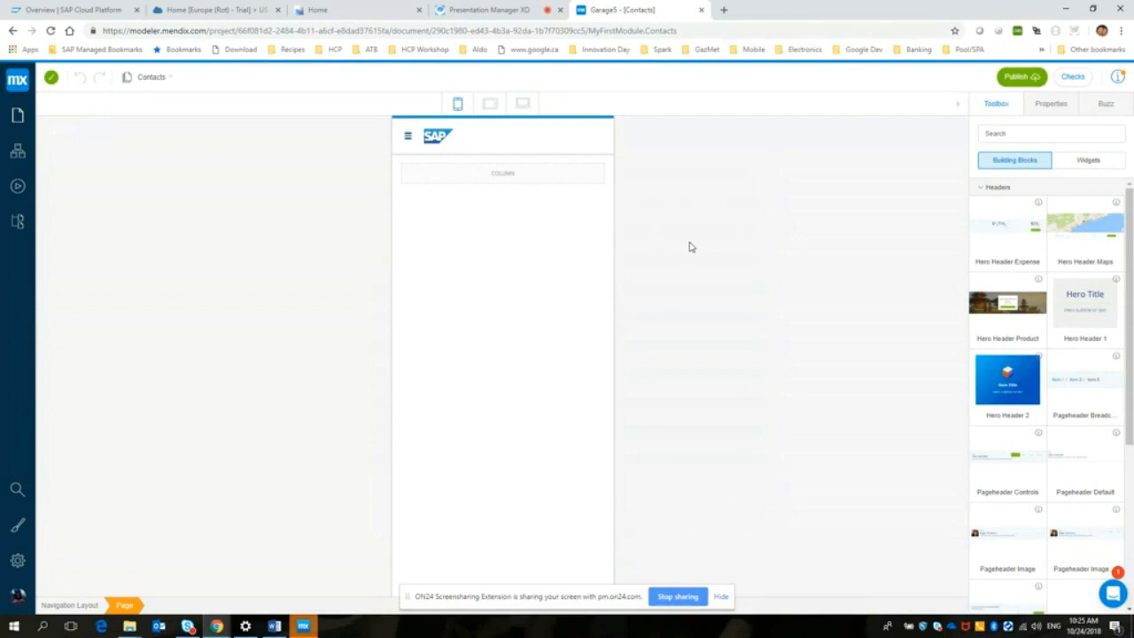
Step: Add the Hero Header 2 building block above the empty column on the Contacts page and delete its subtitle text
{"action": "left_click_drag", "start_coordinate": [1005, 385], "coordinate": [437, 164]}
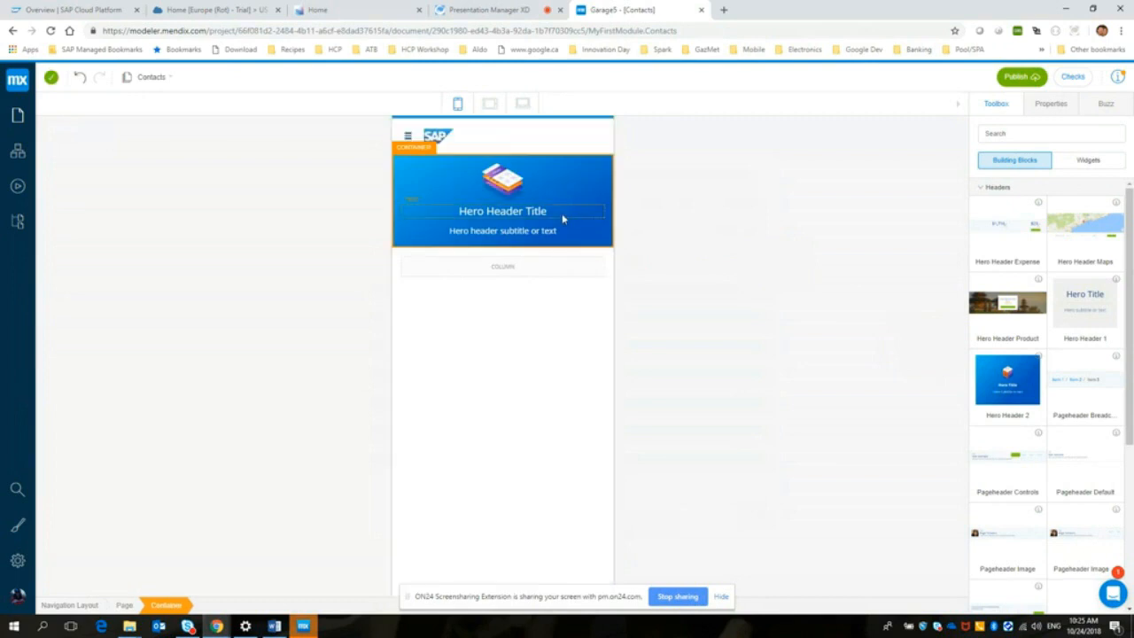
{"action": "left_click", "coordinate": [535, 231]}
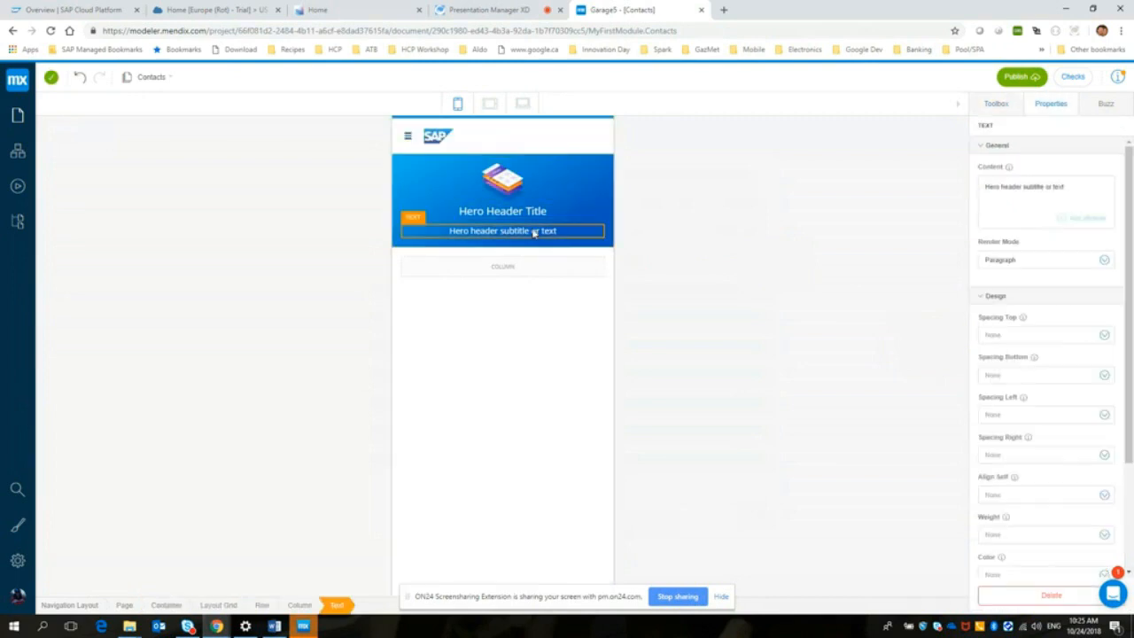
{"action": "key", "text": "Delete"}
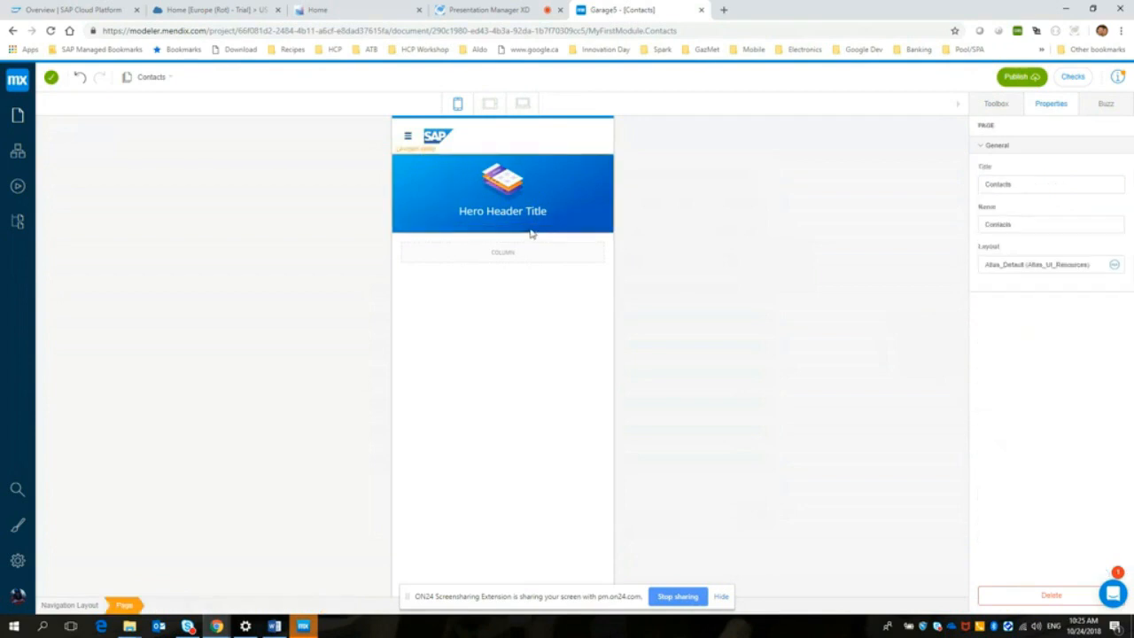
Step: Replace the hero header's title text with "Amazing Garage Session"
{"action": "left_click", "coordinate": [523, 212]}
{"action": "left_click_drag", "start_coordinate": [1048, 186], "coordinate": [978, 186]}
{"action": "type", "text": "Amaz"}
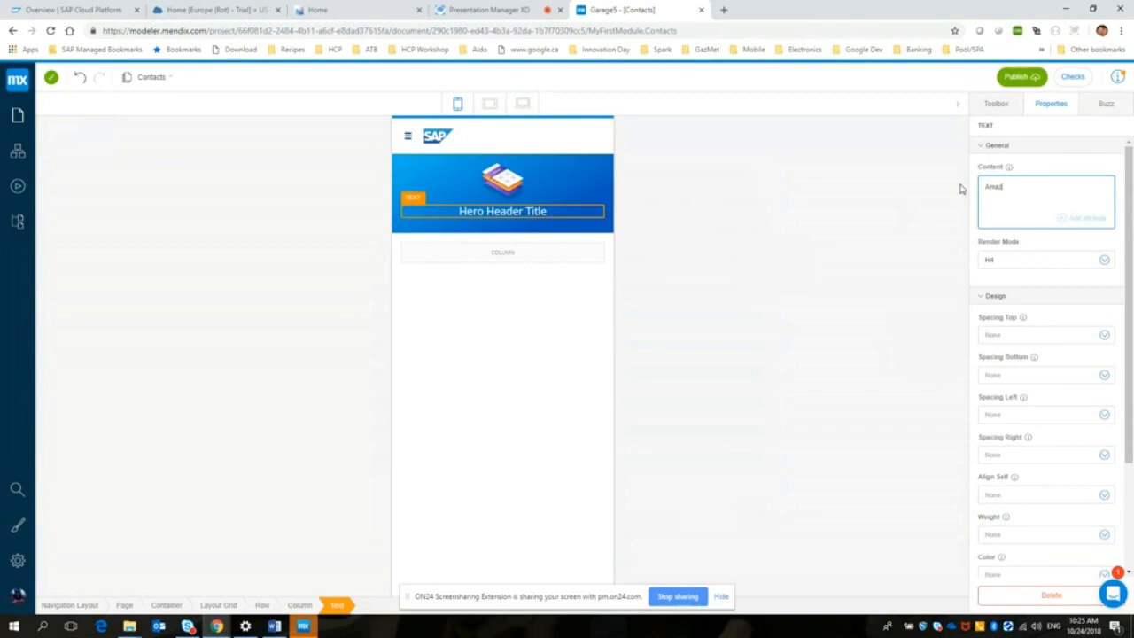
{"action": "type", "text": "ing Girage Session"}
{"action": "left_click", "coordinate": [584, 172]}
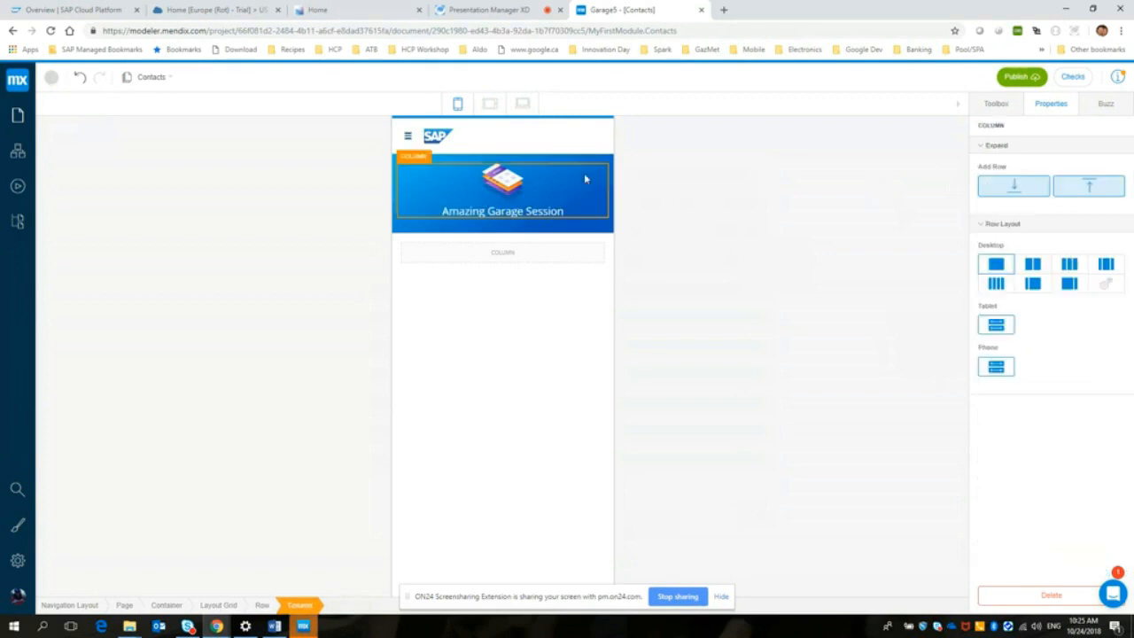
Step: Replace the hero header's image by uploading logoforjam.png from the TA Content folder under Documents, HCP
{"action": "left_click", "coordinate": [512, 177]}
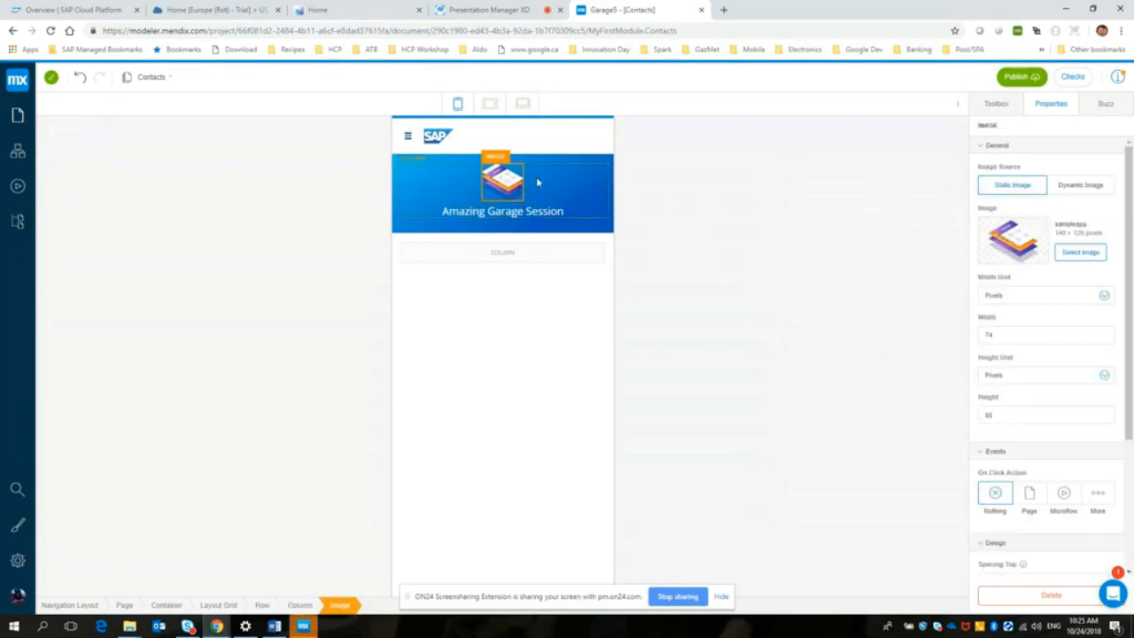
{"action": "left_click", "coordinate": [1076, 253]}
{"action": "left_click", "coordinate": [422, 206]}
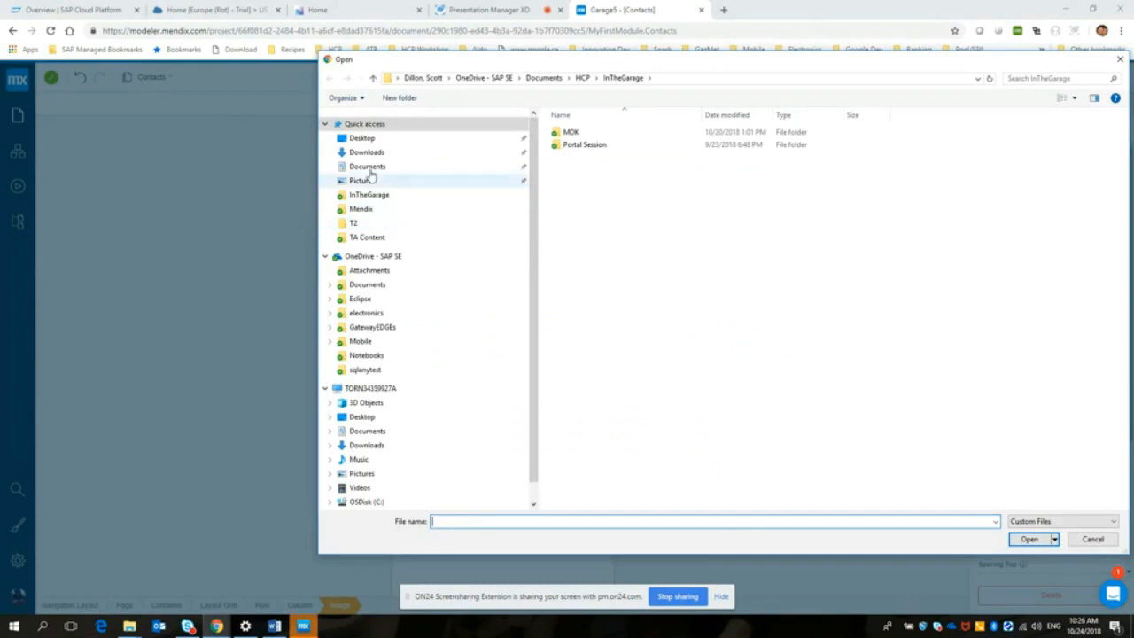
{"action": "left_click", "coordinate": [370, 285]}
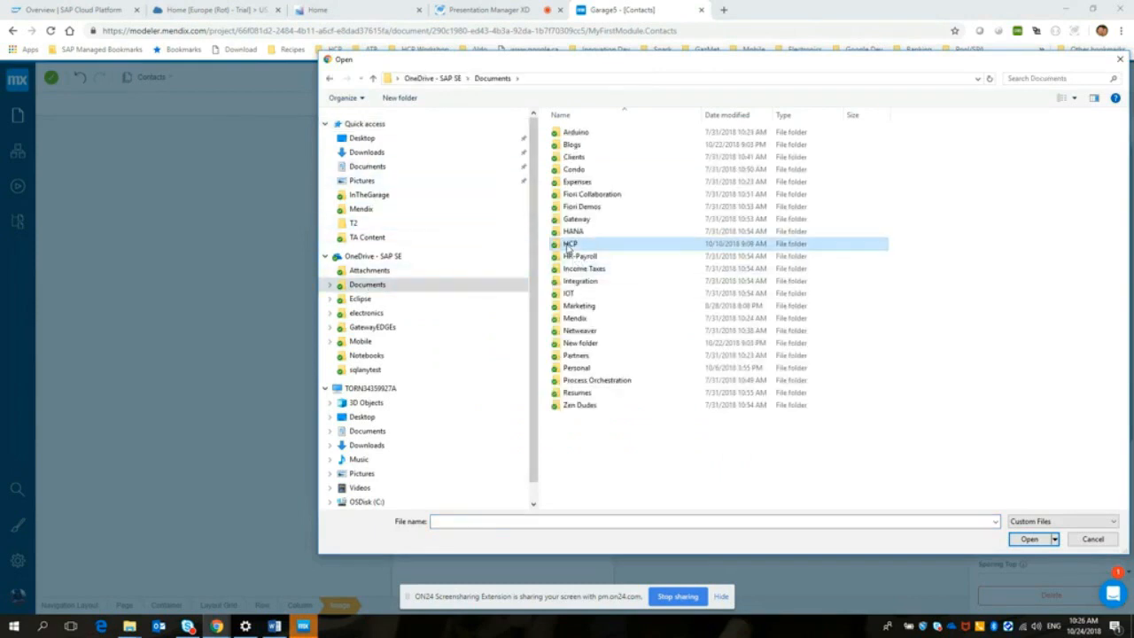
{"action": "double_click", "coordinate": [570, 244]}
{"action": "double_click", "coordinate": [581, 220]}
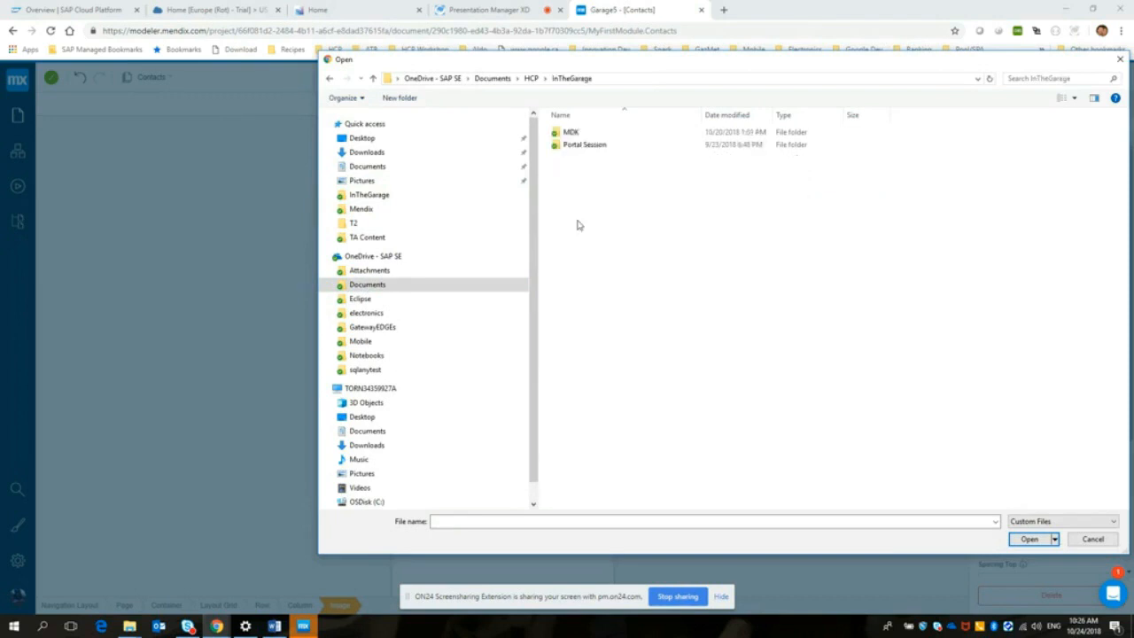
{"action": "left_click", "coordinate": [331, 80]}
{"action": "left_click", "coordinate": [583, 369]}
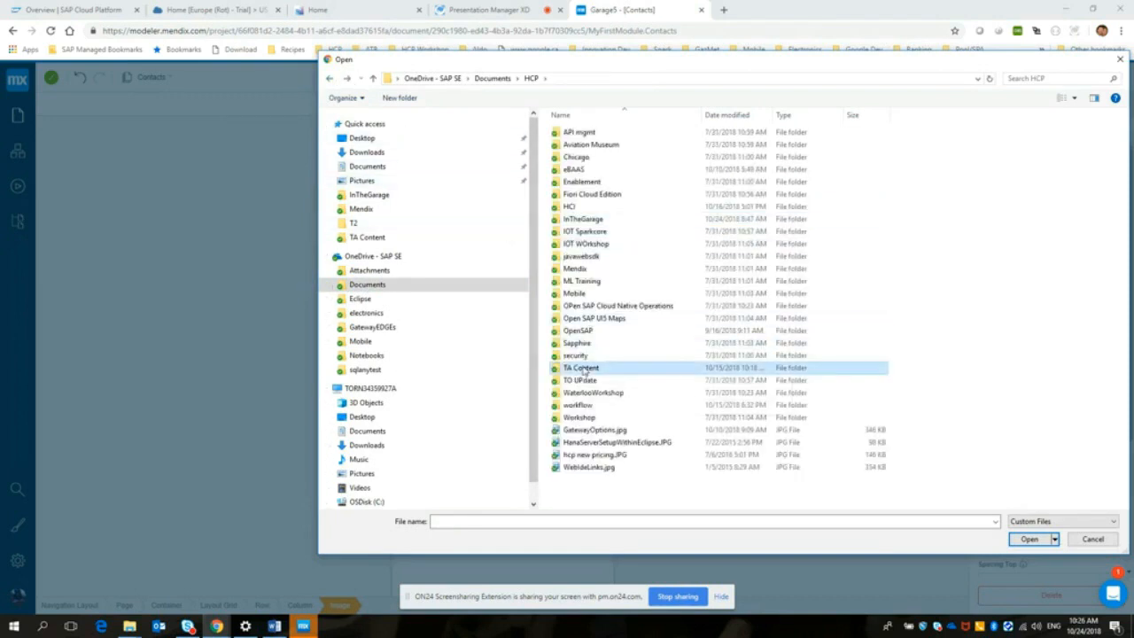
{"action": "double_click", "coordinate": [583, 369]}
{"action": "left_click", "coordinate": [902, 213]}
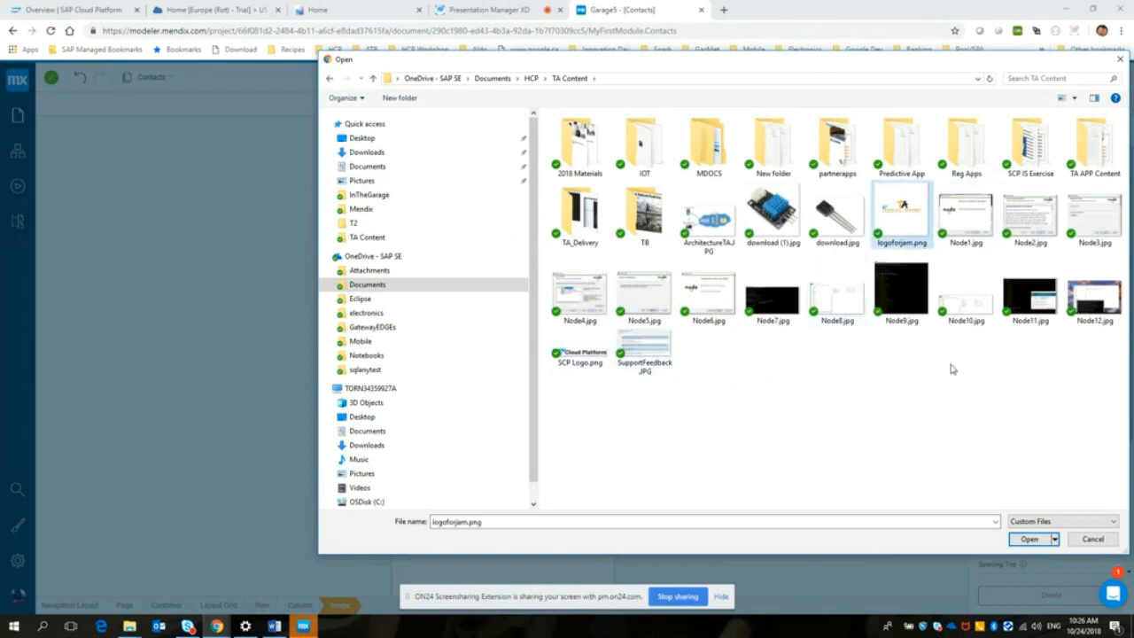
{"action": "left_click", "coordinate": [1030, 539]}
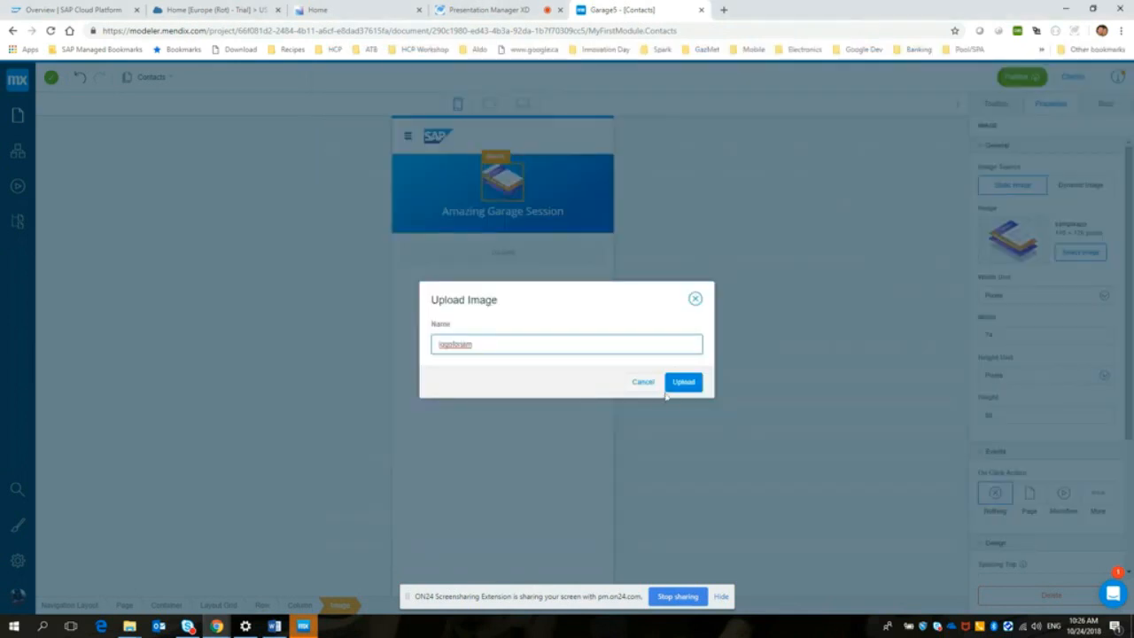
{"action": "left_click", "coordinate": [693, 385]}
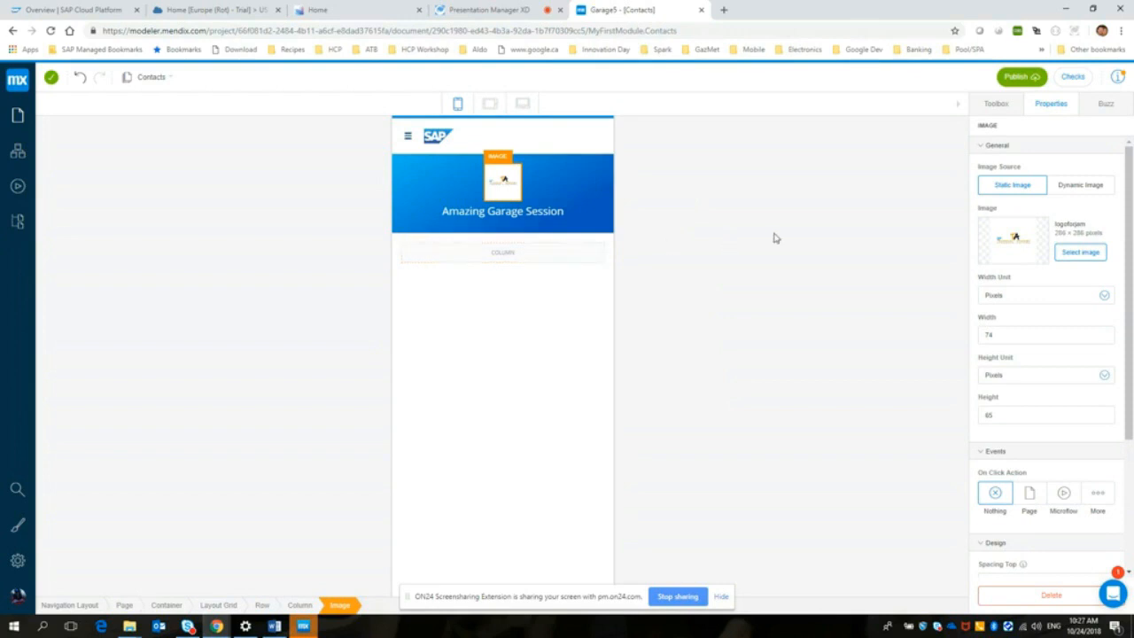
Step: Find the List 2 building block, place it in the empty column below the hero header, and select its list view
{"action": "left_click", "coordinate": [995, 104]}
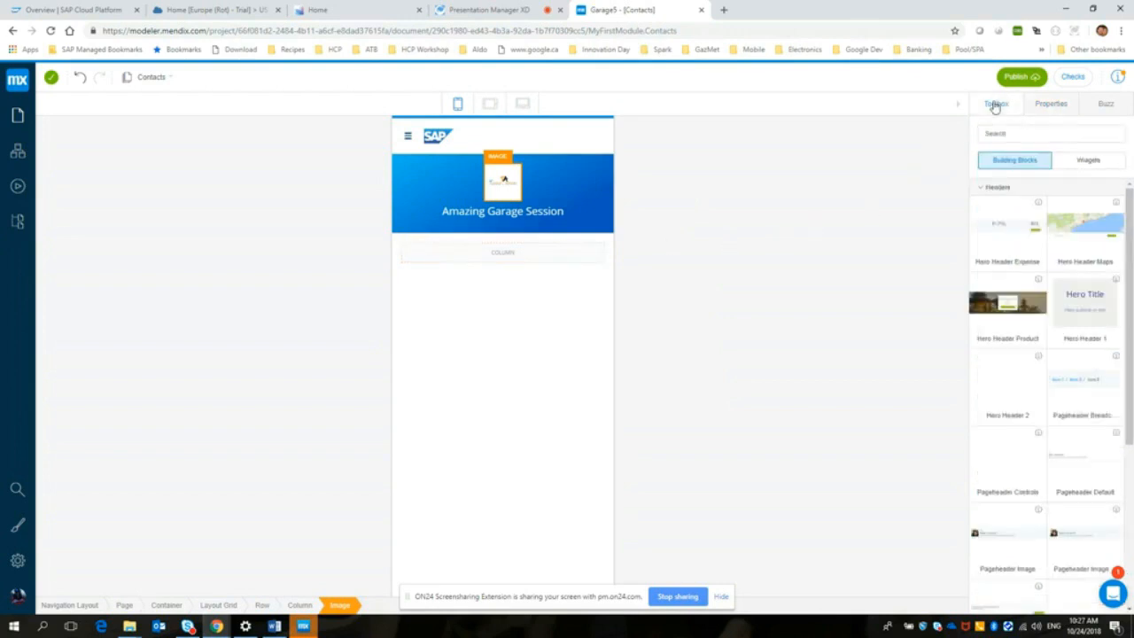
{"action": "left_click", "coordinate": [1009, 134]}
{"action": "type", "text": "List"}
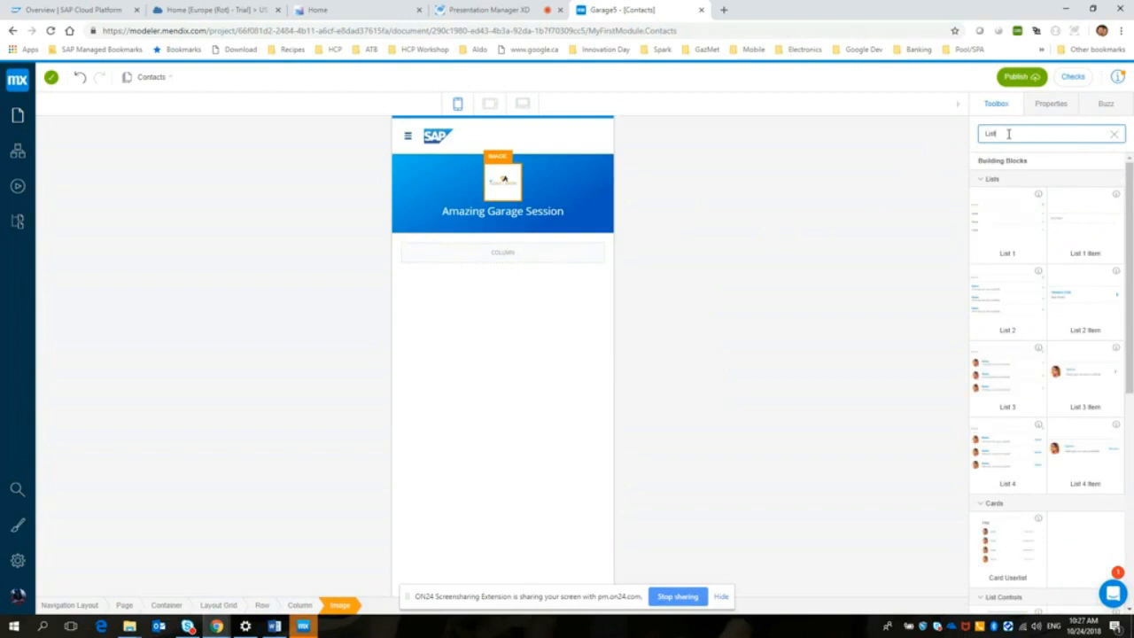
{"action": "left_click_drag", "start_coordinate": [984, 208], "coordinate": [1075, 222]}
{"action": "left_click_drag", "start_coordinate": [994, 295], "coordinate": [484, 253]}
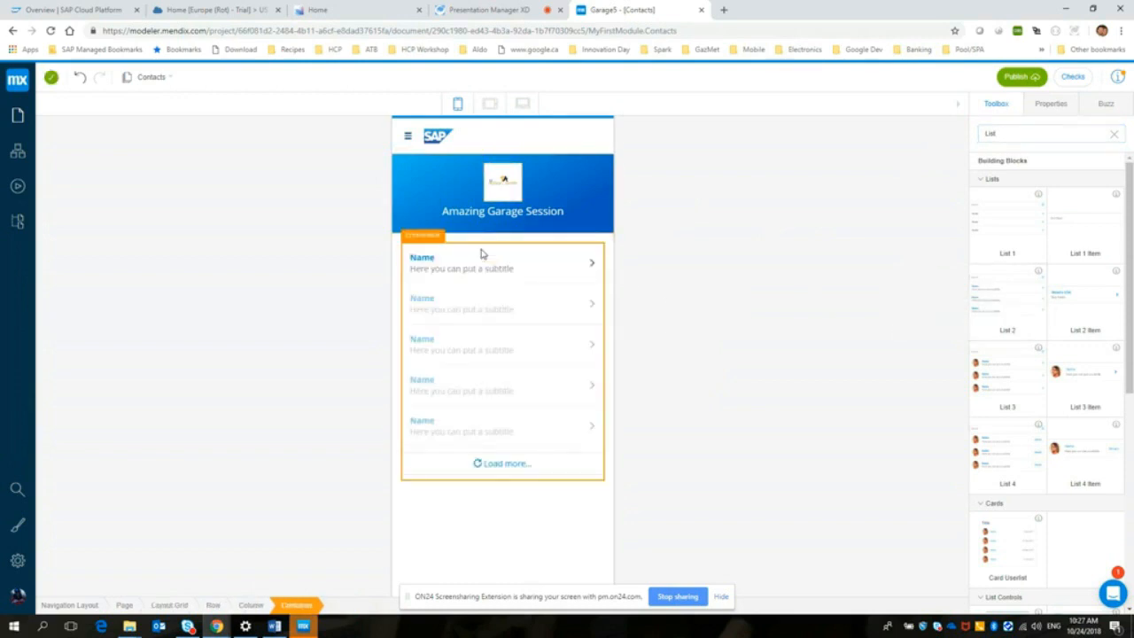
{"action": "left_click", "coordinate": [434, 262]}
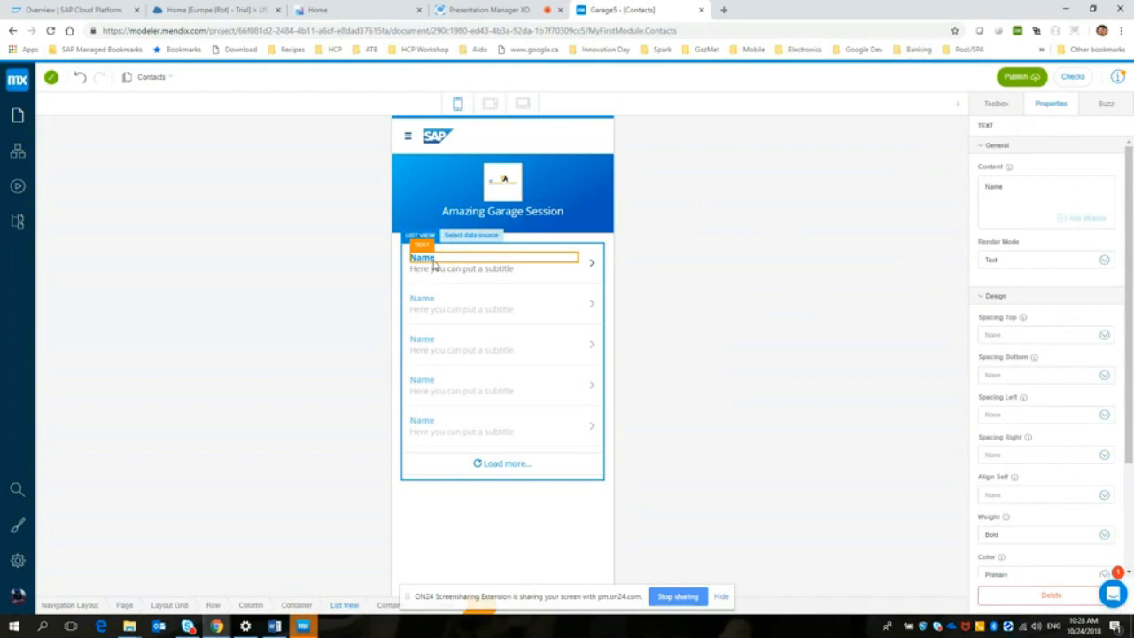
{"action": "left_click", "coordinate": [446, 253]}
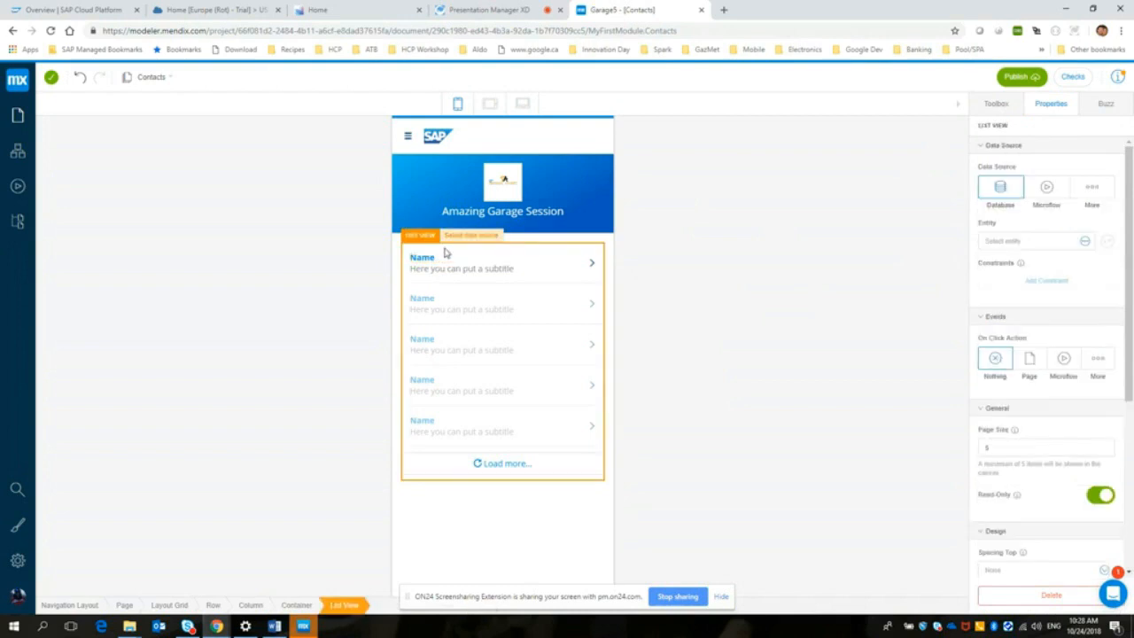
Step: Set the list view's data source to Database and create a new entity named Contact for it
{"action": "left_click", "coordinate": [998, 189]}
{"action": "left_click", "coordinate": [1019, 246]}
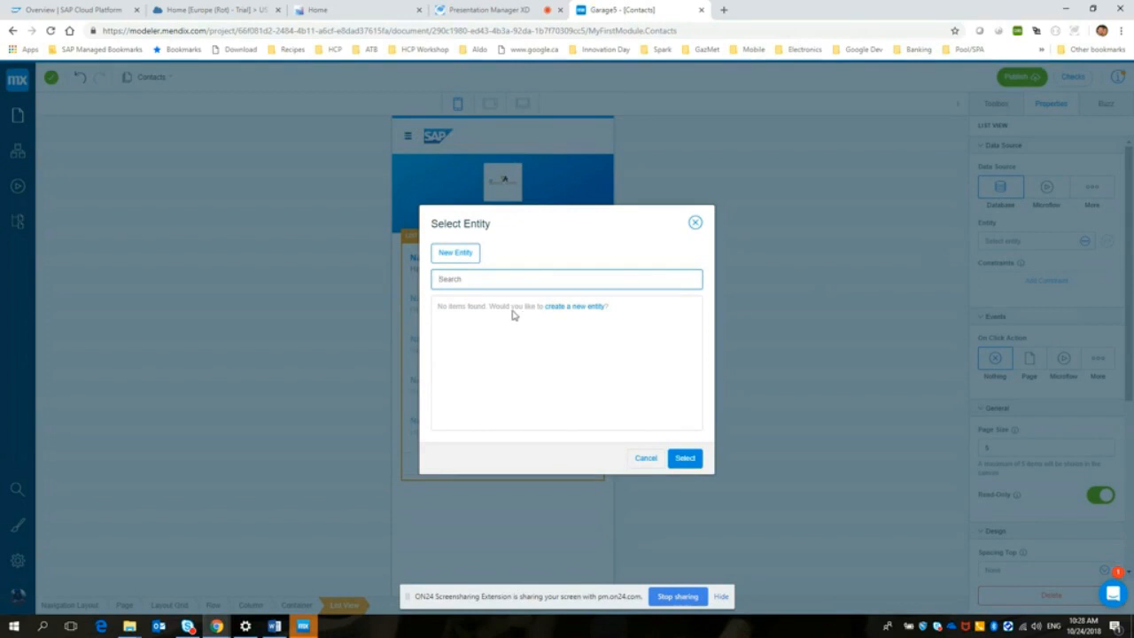
{"action": "left_click", "coordinate": [456, 253]}
{"action": "type", "text": "Contact"}
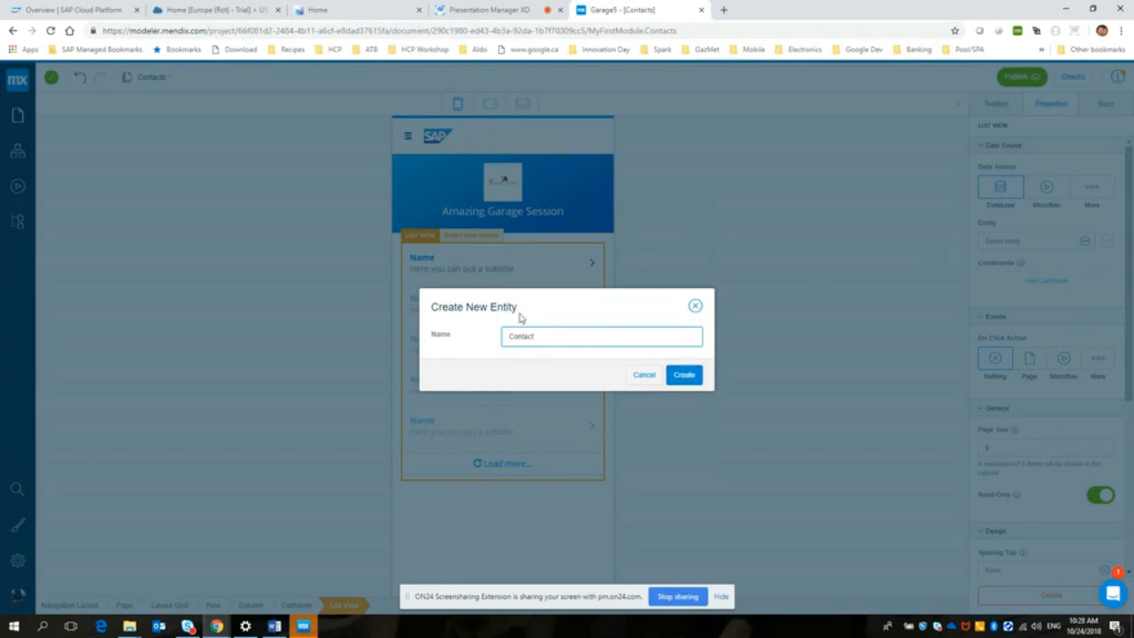
{"action": "left_click", "coordinate": [684, 376]}
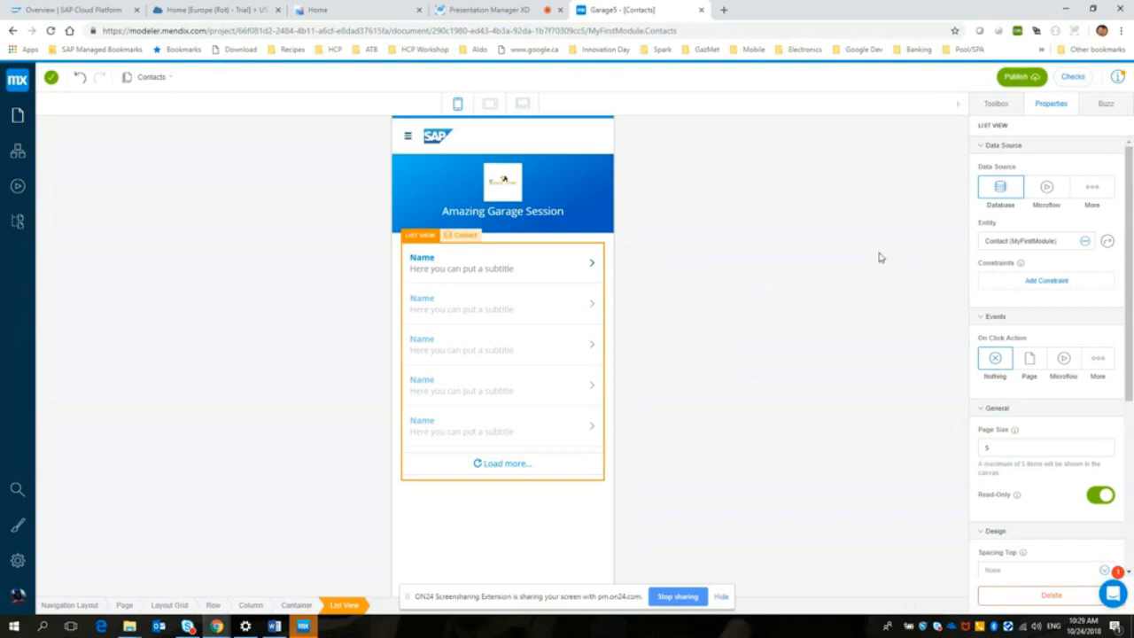
Step: Replace the Name text in the list item with a new String attribute named LastName
{"action": "left_click", "coordinate": [431, 264]}
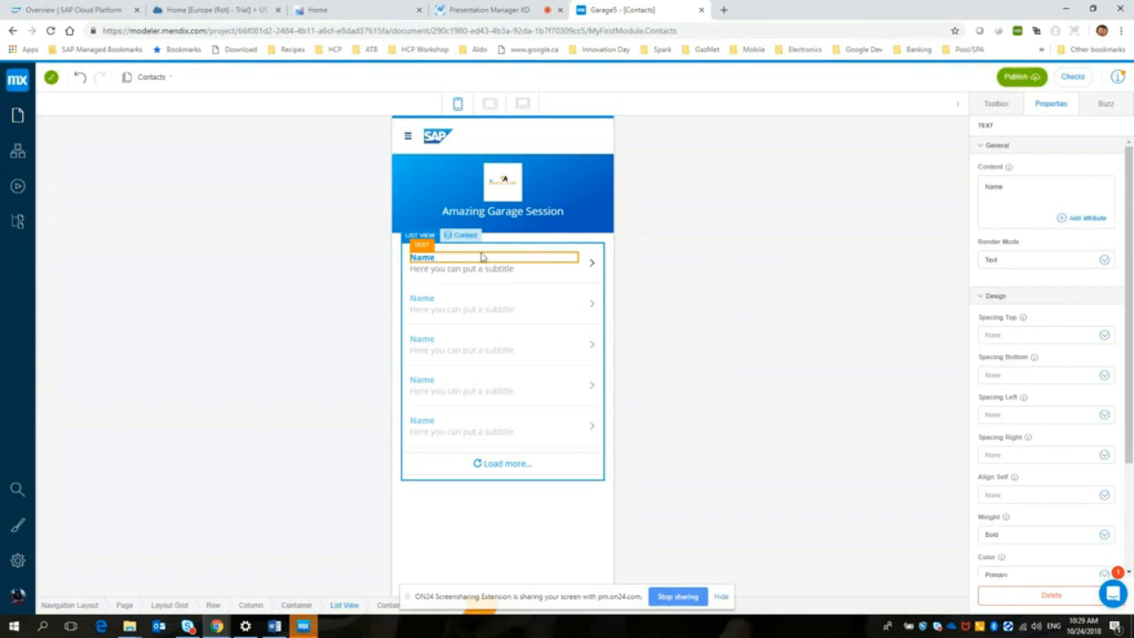
{"action": "left_click", "coordinate": [1008, 186]}
{"action": "key", "text": "BackSpace"}
{"action": "key", "text": "BackSpace"}
{"action": "key", "text": "BackSpace"}
{"action": "key", "text": "BackSpace"}
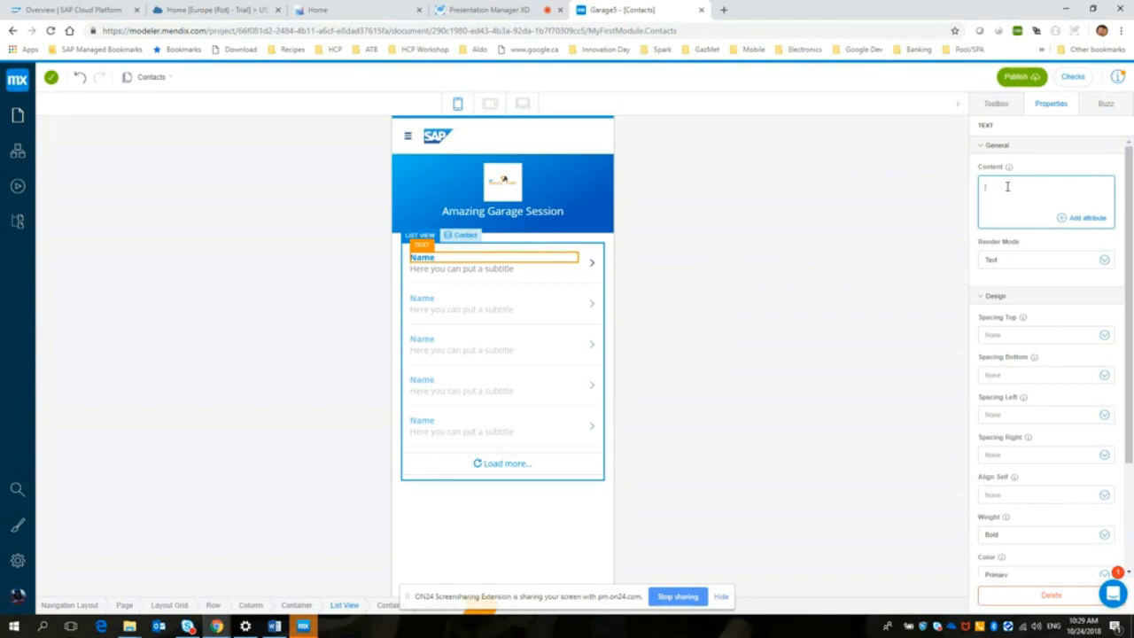
{"action": "left_click", "coordinate": [1074, 220]}
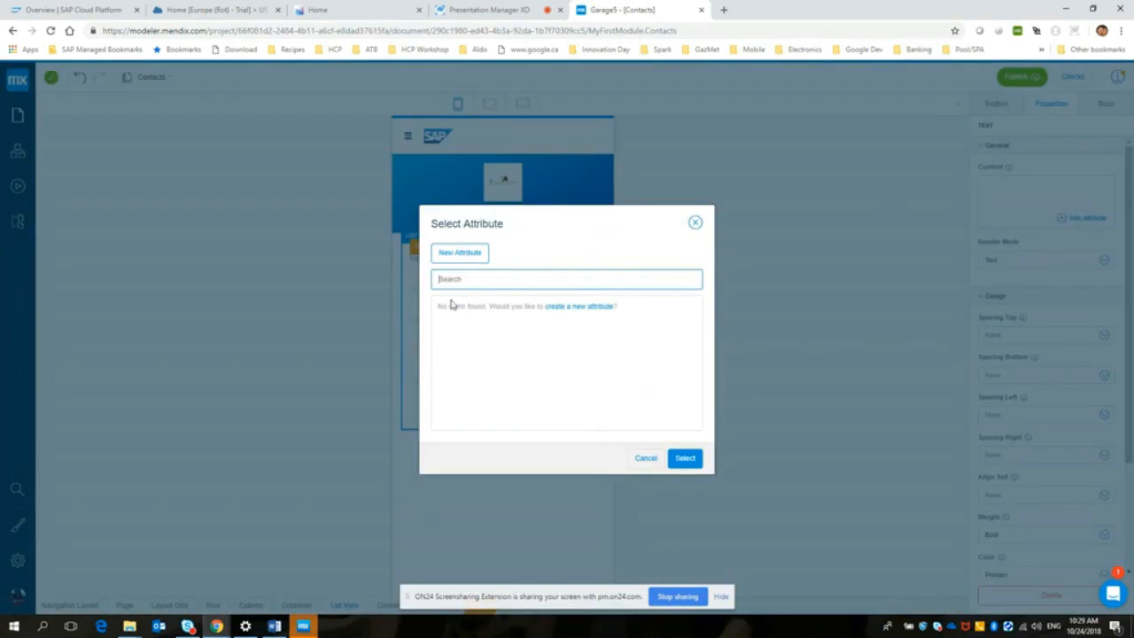
{"action": "left_click", "coordinate": [460, 254]}
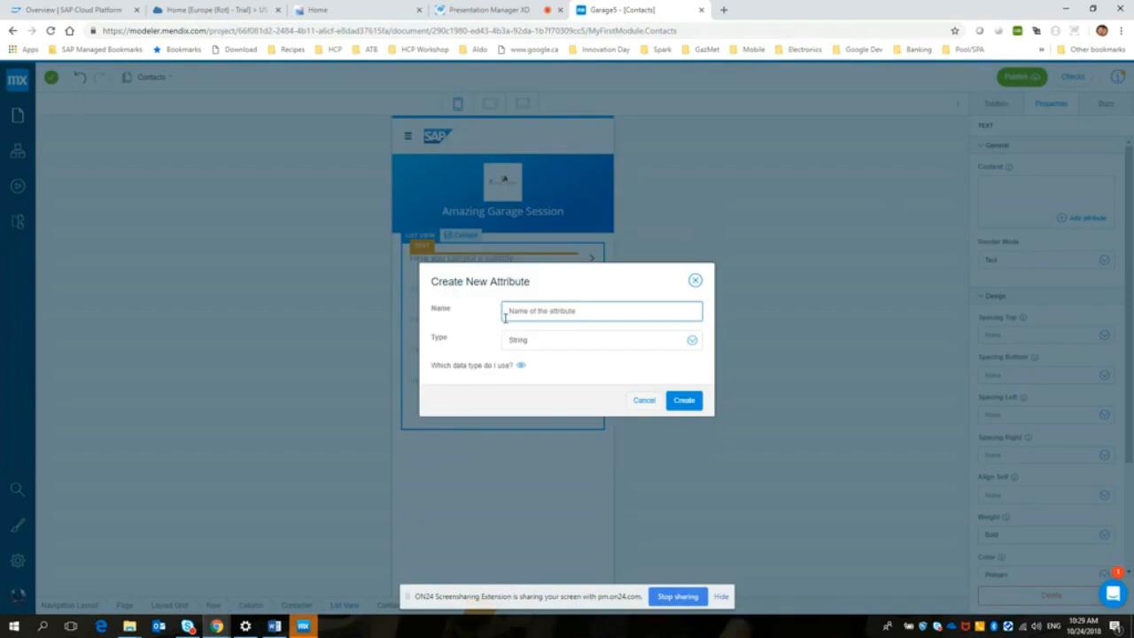
{"action": "type", "text": "LastName"}
{"action": "left_click", "coordinate": [693, 342]}
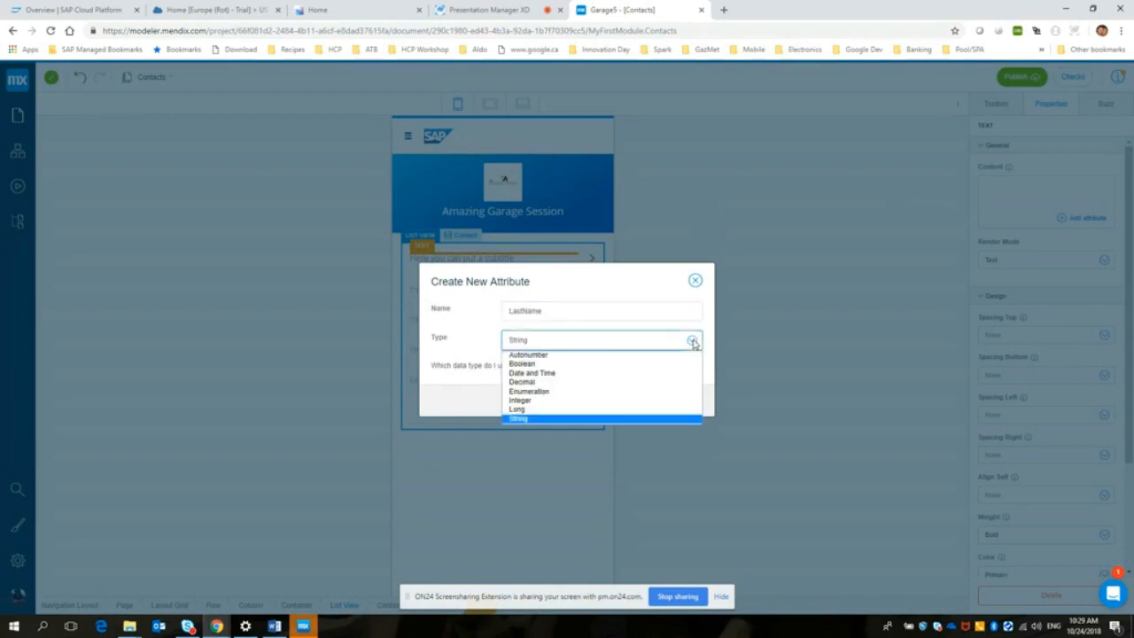
{"action": "left_click", "coordinate": [526, 421]}
{"action": "left_click", "coordinate": [685, 403]}
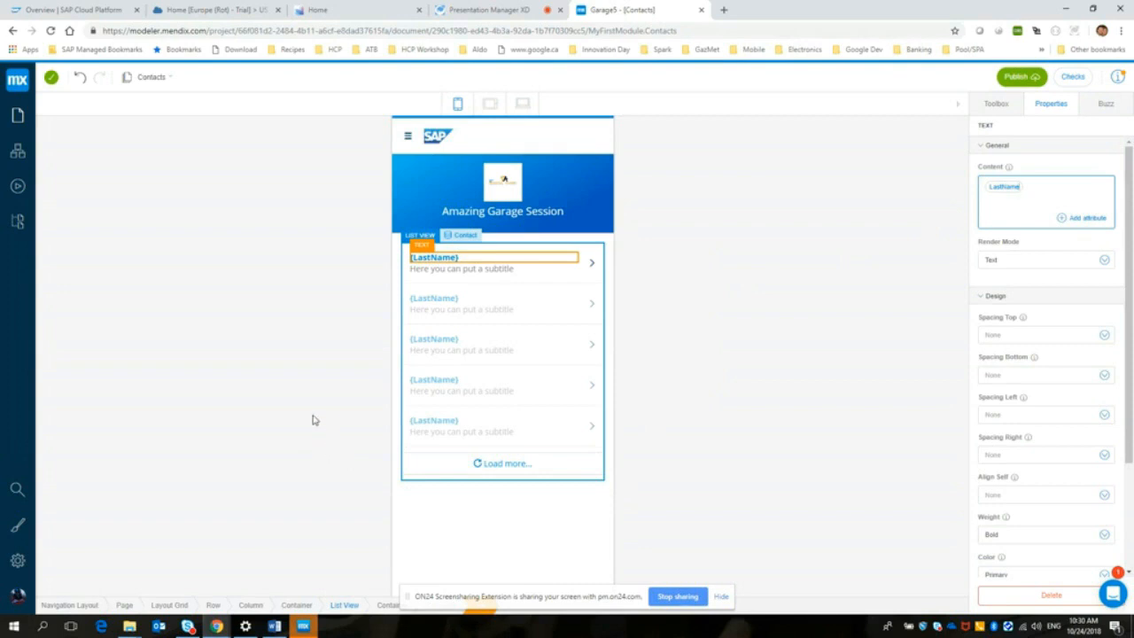
Step: Delete the list item's subtitle text and set the list view's on-click action to open a page
{"action": "left_click", "coordinate": [437, 270]}
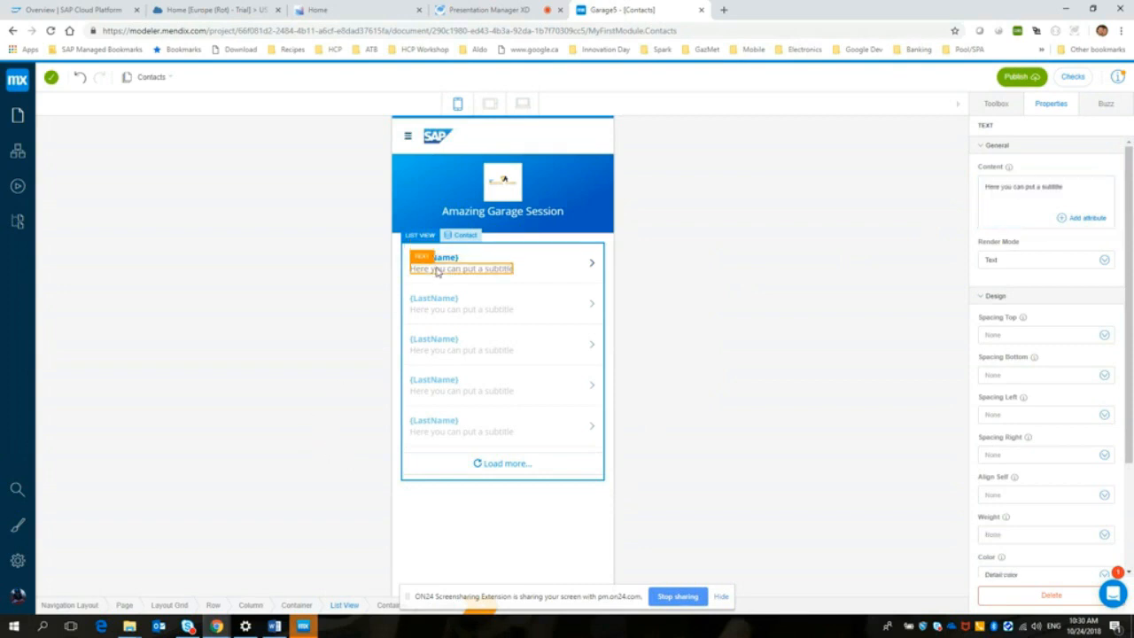
{"action": "key", "text": "Delete"}
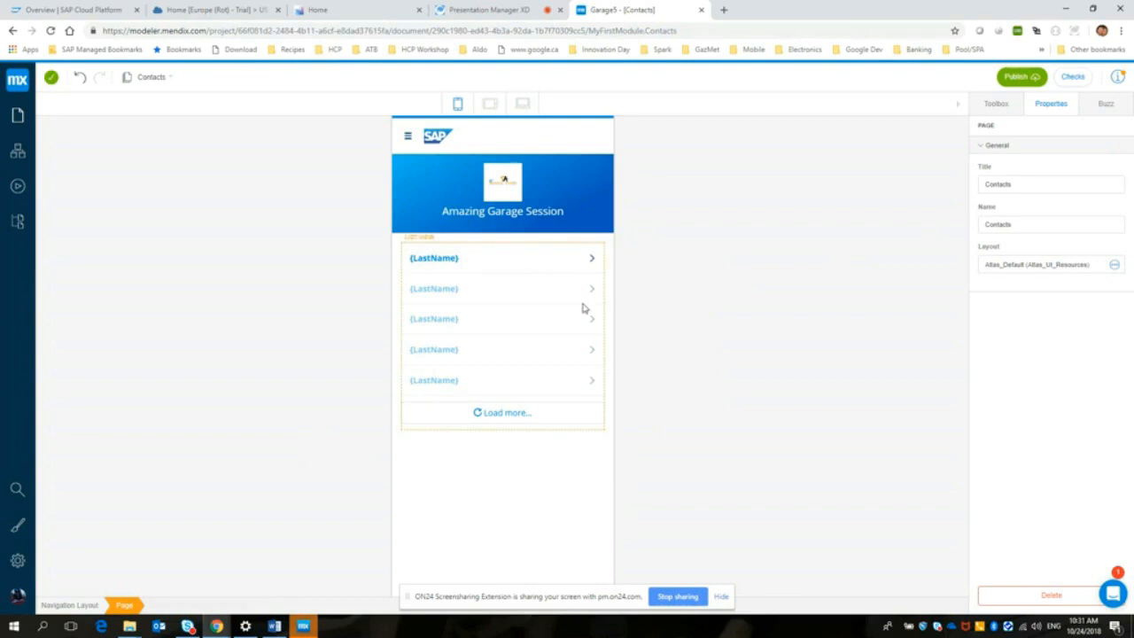
{"action": "left_click", "coordinate": [485, 257]}
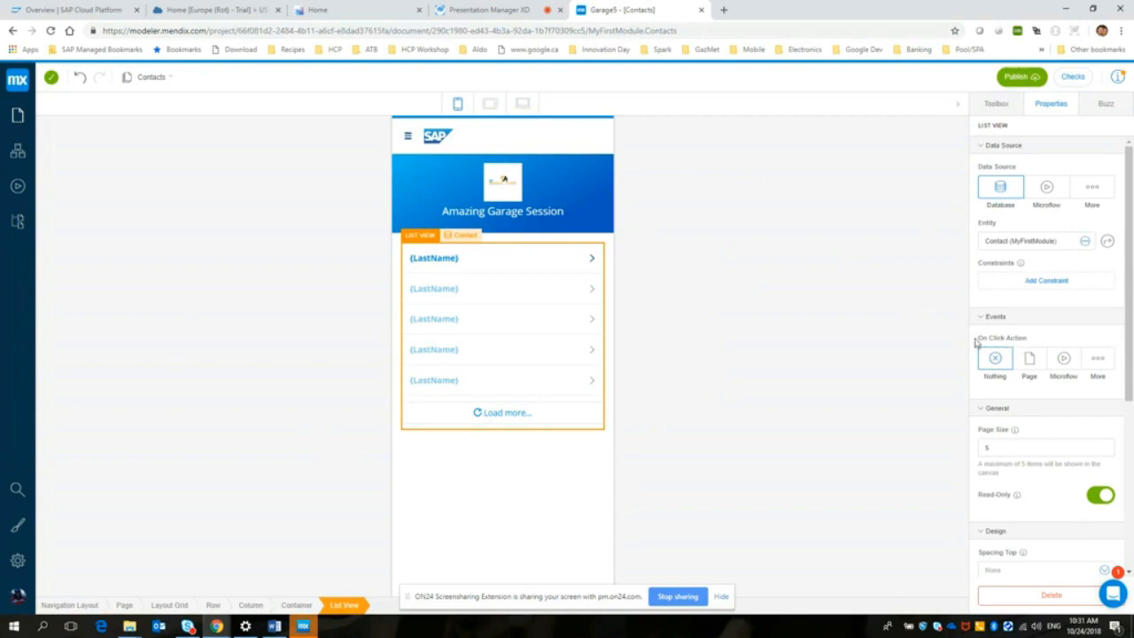
{"action": "left_click", "coordinate": [1032, 362]}
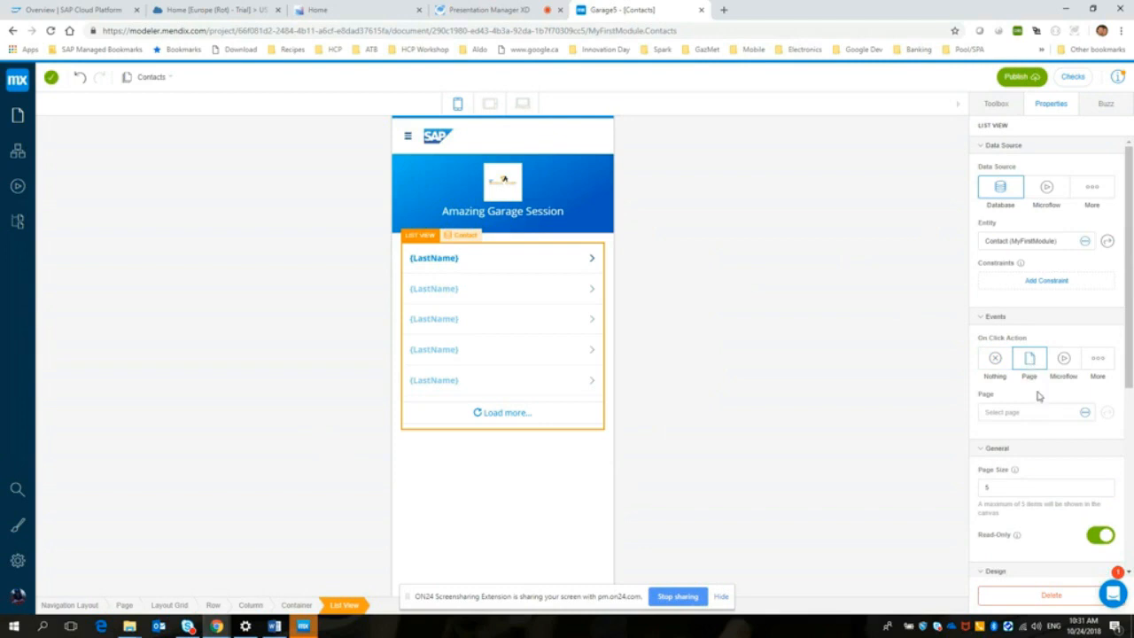
Step: Create the list view's target page ContactDetails with PopupLayout, contents pre-filled from the Contact entity, and the Form Vertical template
{"action": "left_click", "coordinate": [1079, 414]}
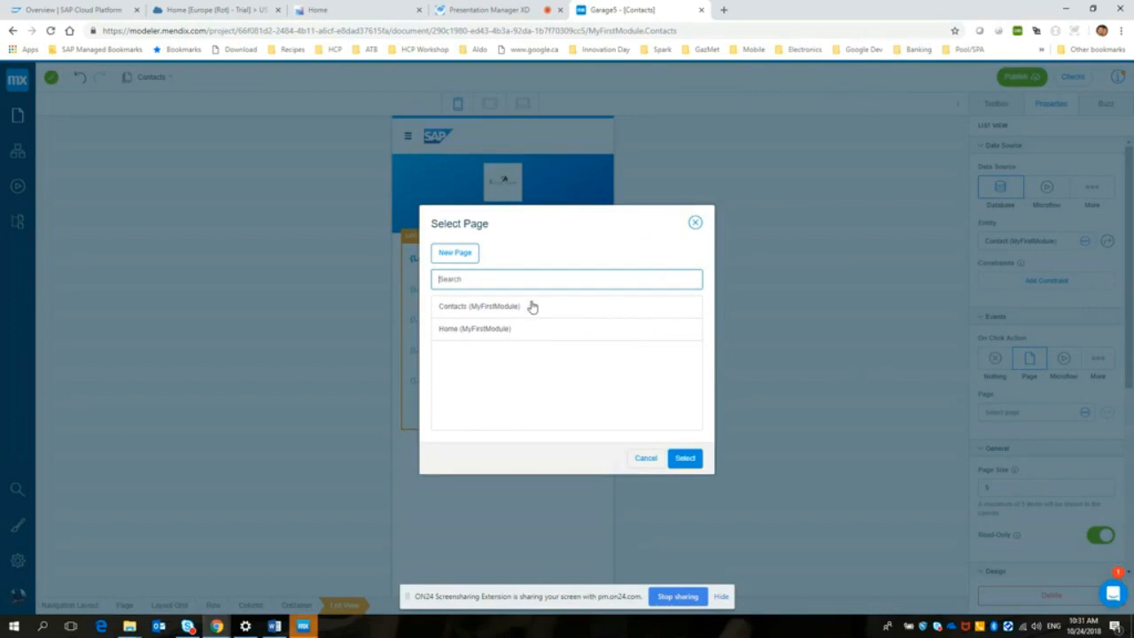
{"action": "left_click", "coordinate": [455, 253]}
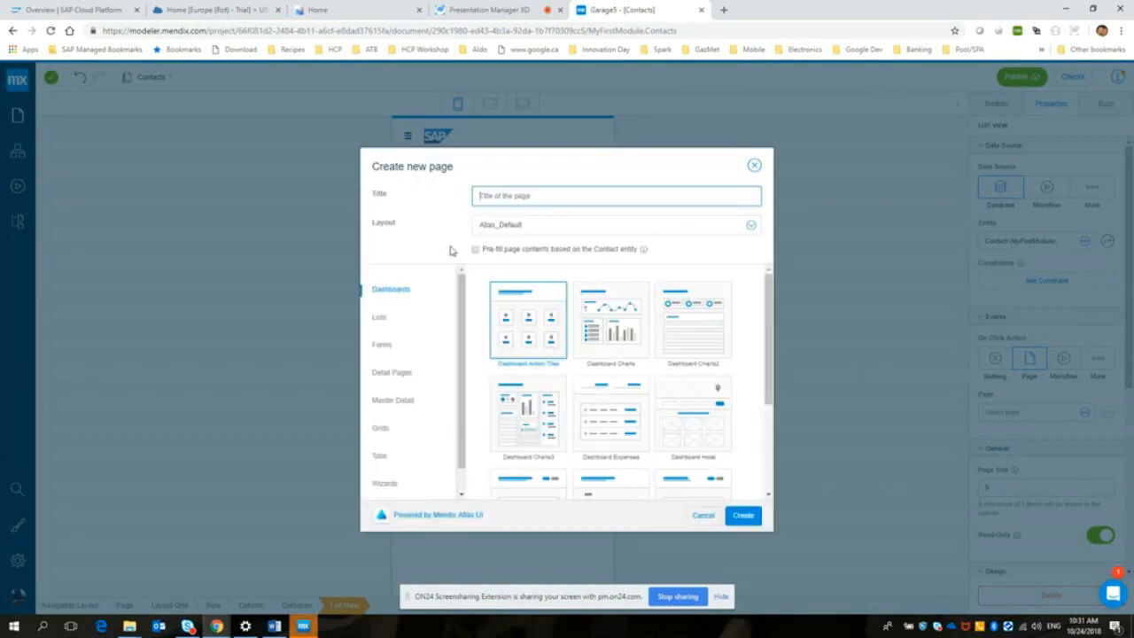
{"action": "type", "text": "ContactDetails"}
{"action": "left_click", "coordinate": [753, 227]}
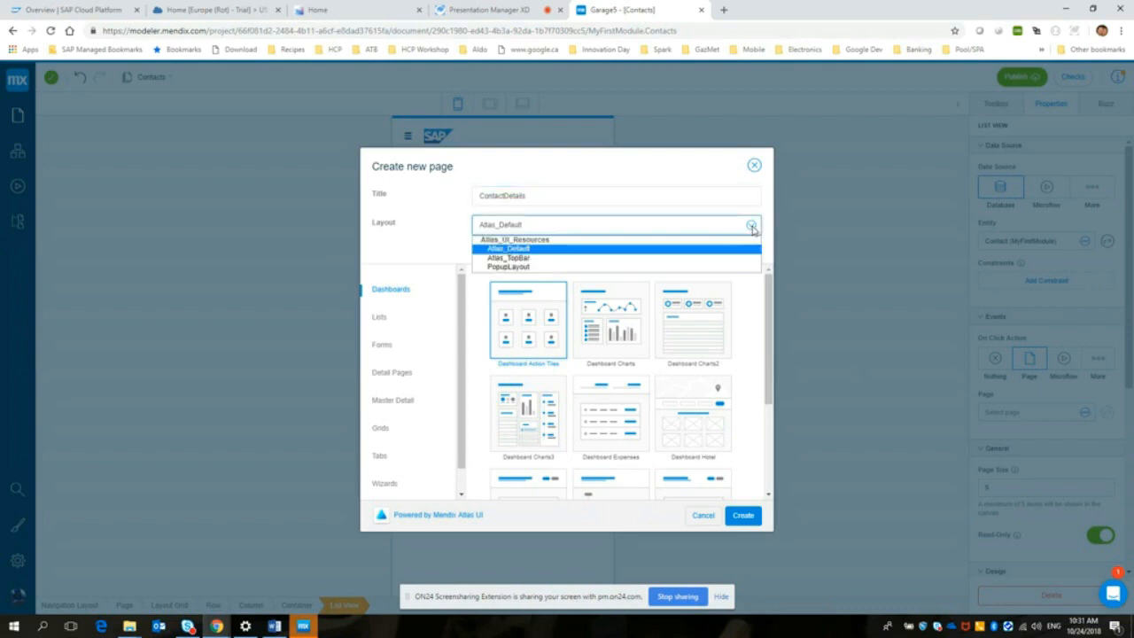
{"action": "left_click", "coordinate": [530, 267]}
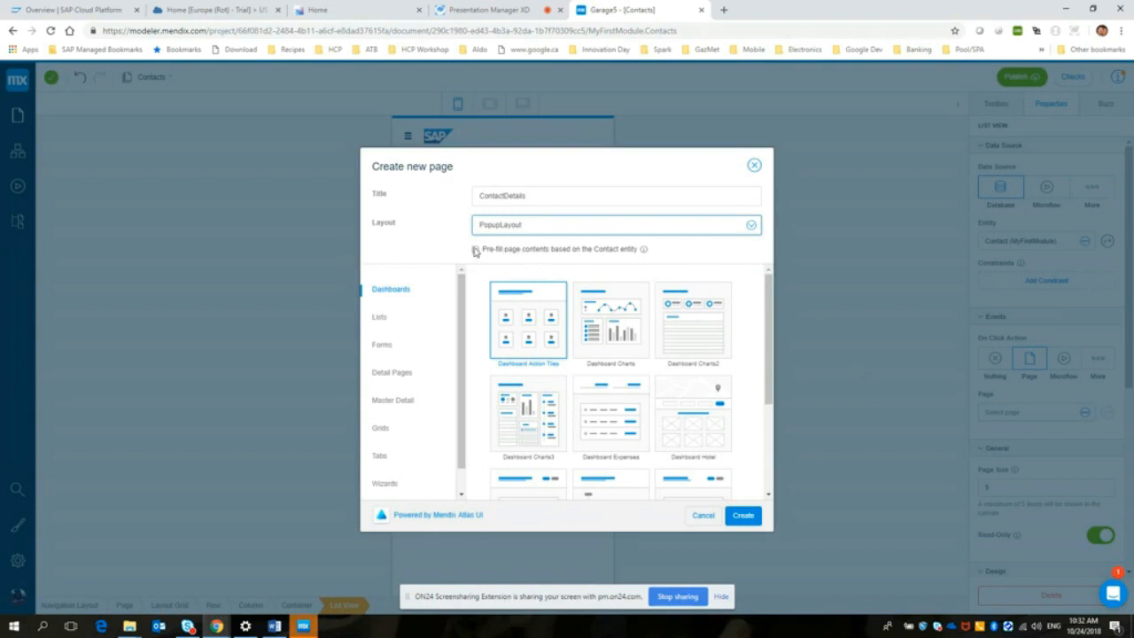
{"action": "left_click", "coordinate": [476, 250]}
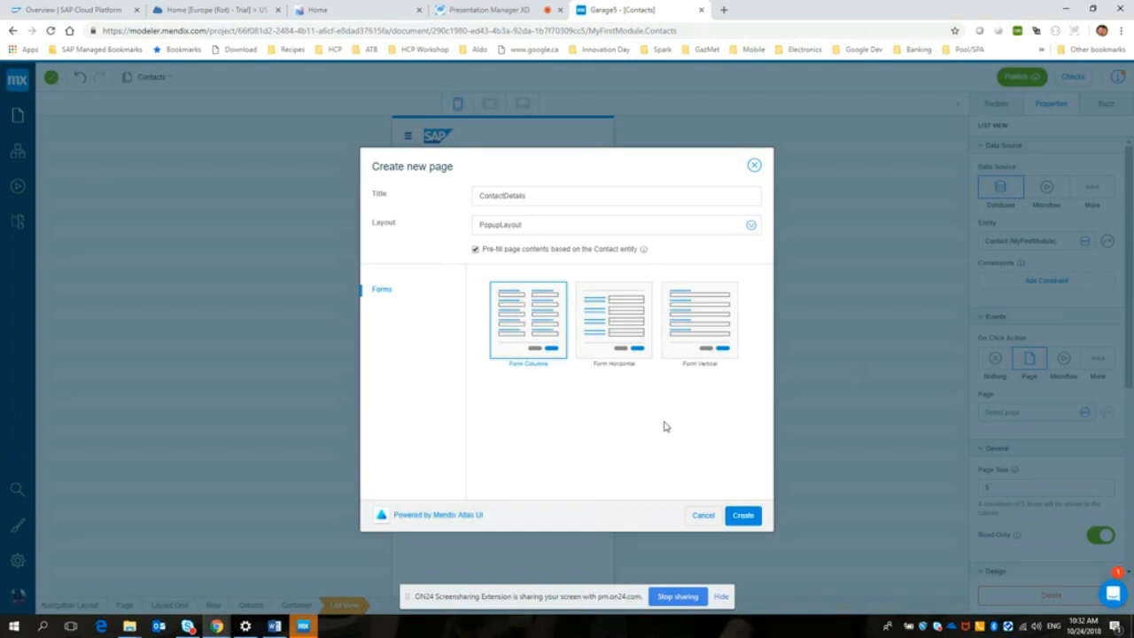
{"action": "left_click", "coordinate": [692, 333]}
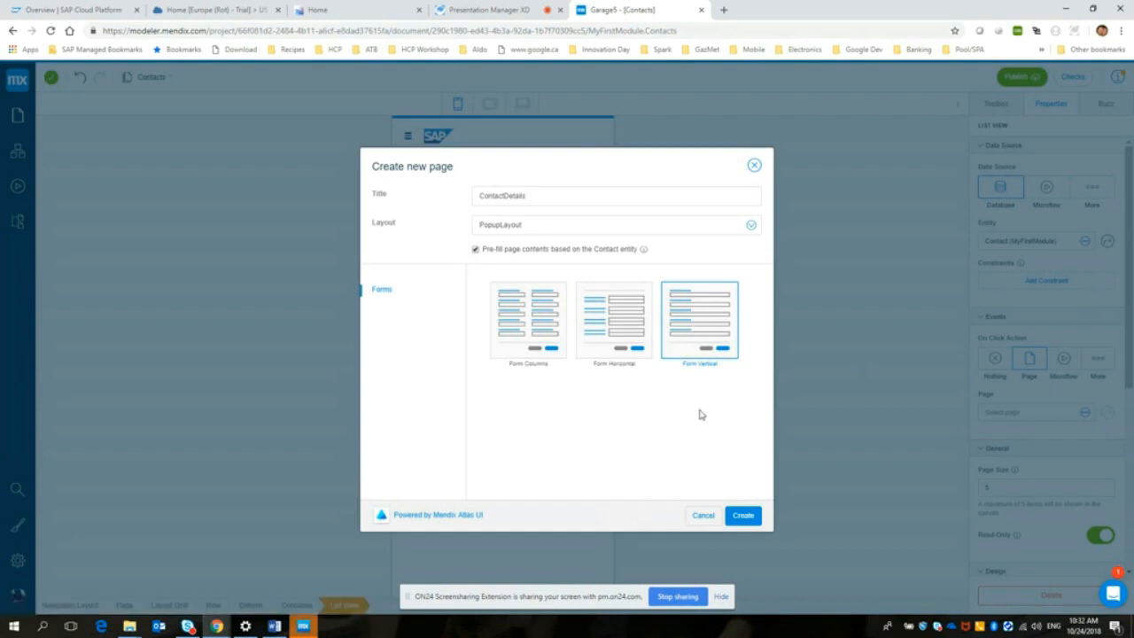
{"action": "left_click", "coordinate": [741, 515]}
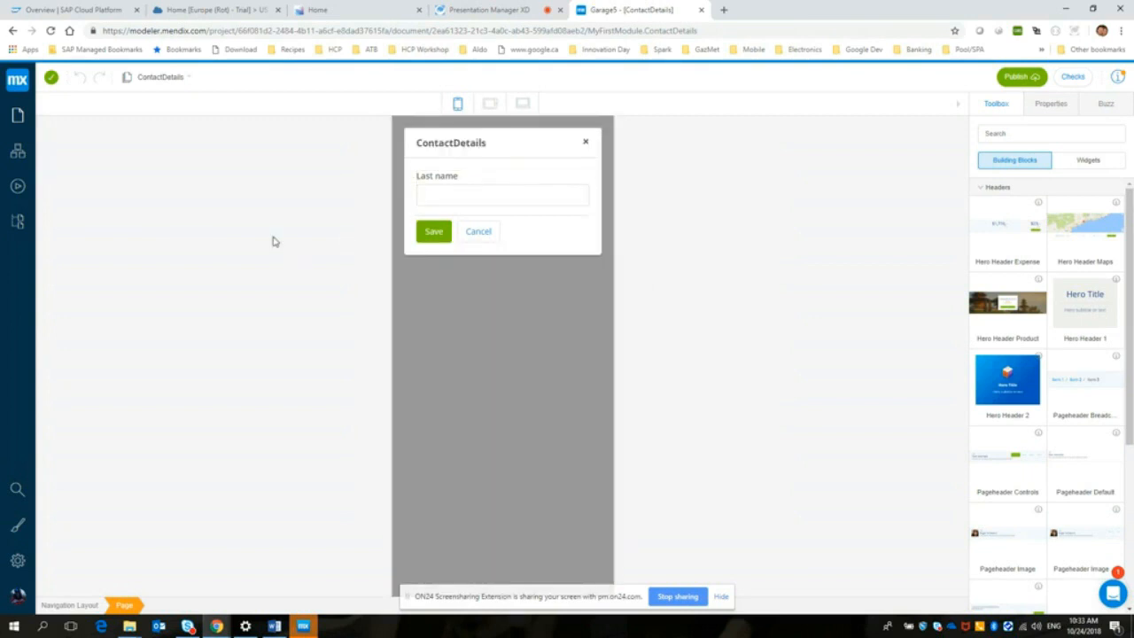
Step: Open the MyFirstModule domain model and add a String attribute named FirstName to the Contact entity
{"action": "left_click", "coordinate": [18, 152]}
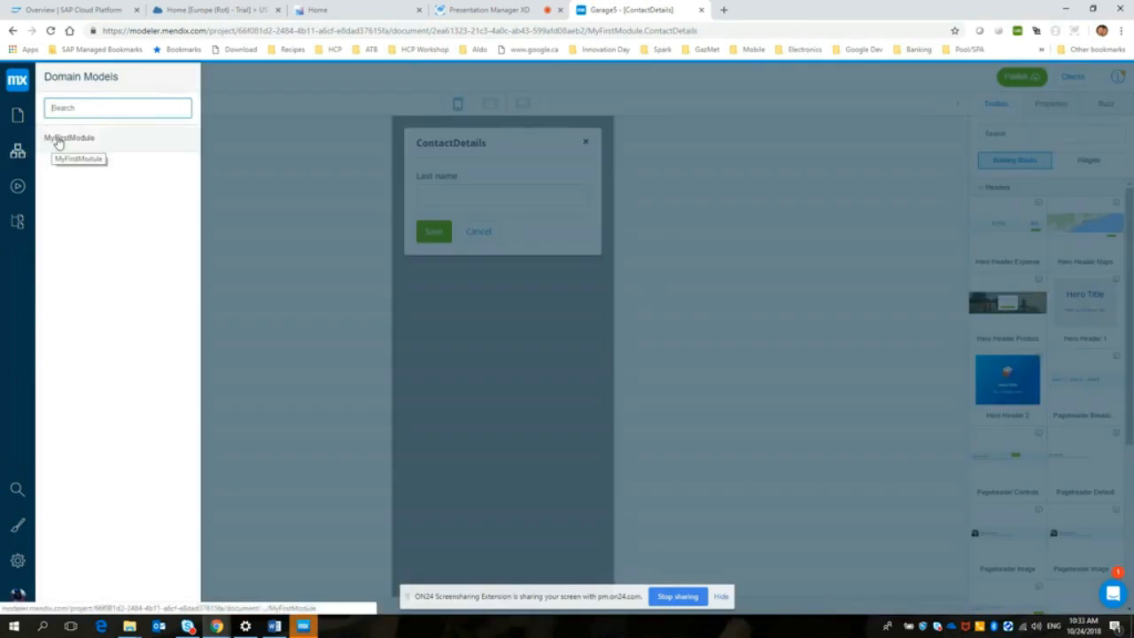
{"action": "left_click", "coordinate": [58, 140]}
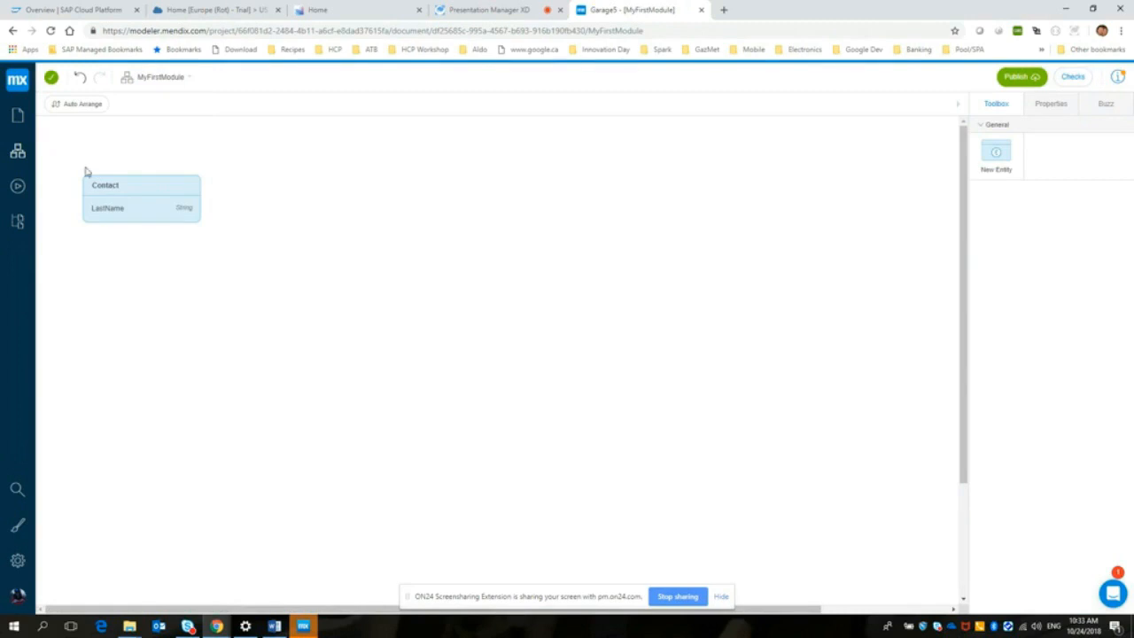
{"action": "left_click", "coordinate": [140, 205]}
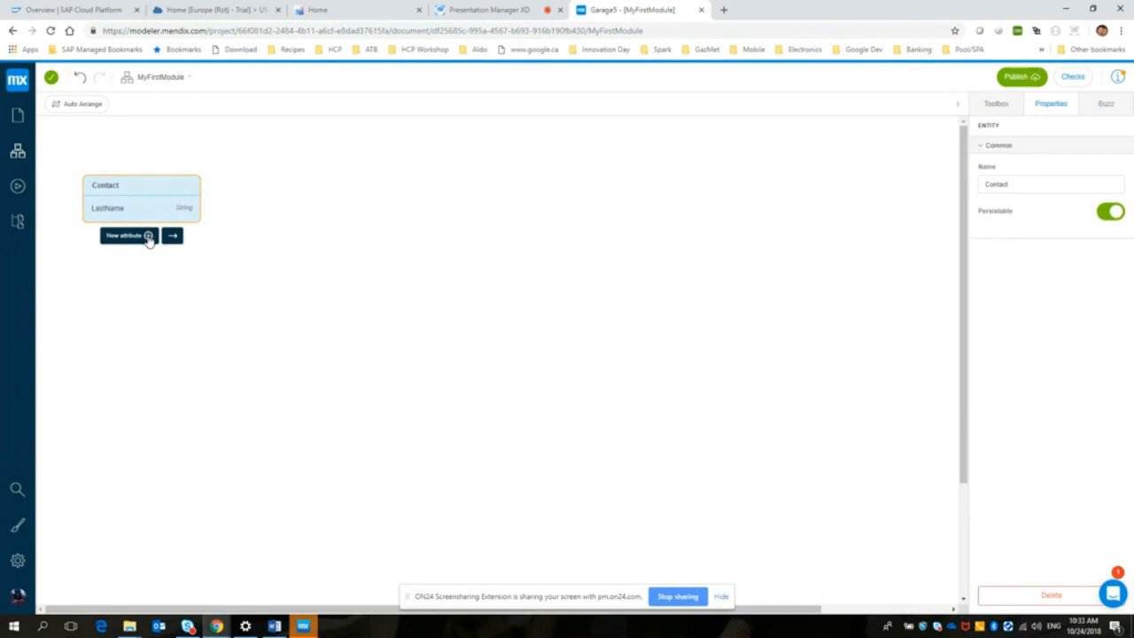
{"action": "left_click", "coordinate": [129, 236]}
{"action": "type", "text": "FirstName"}
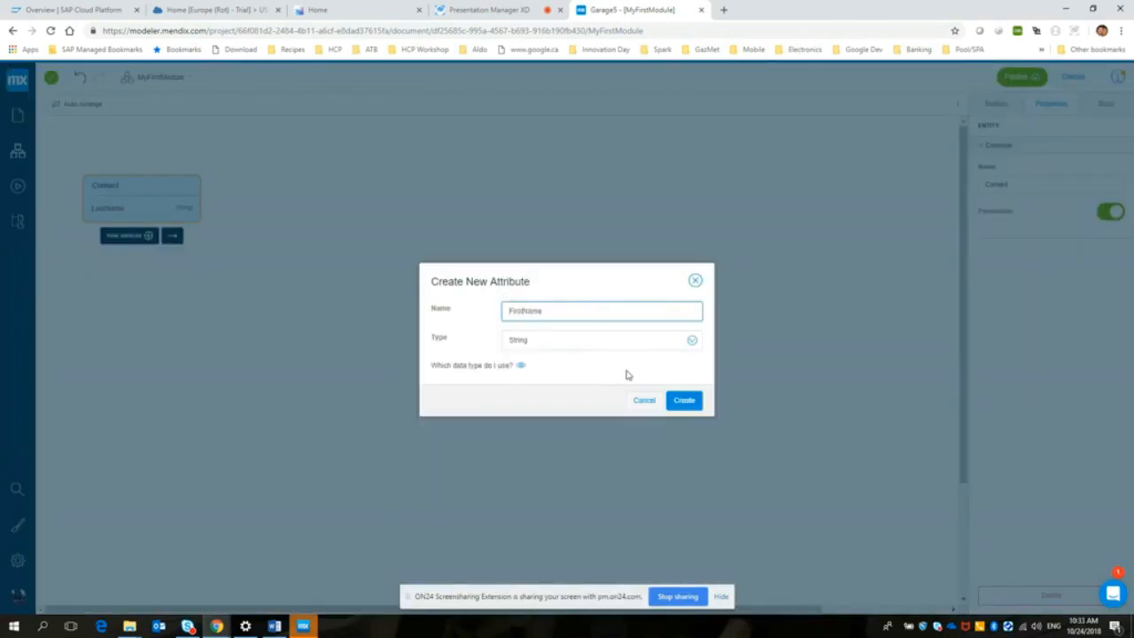
{"action": "left_click", "coordinate": [684, 400]}
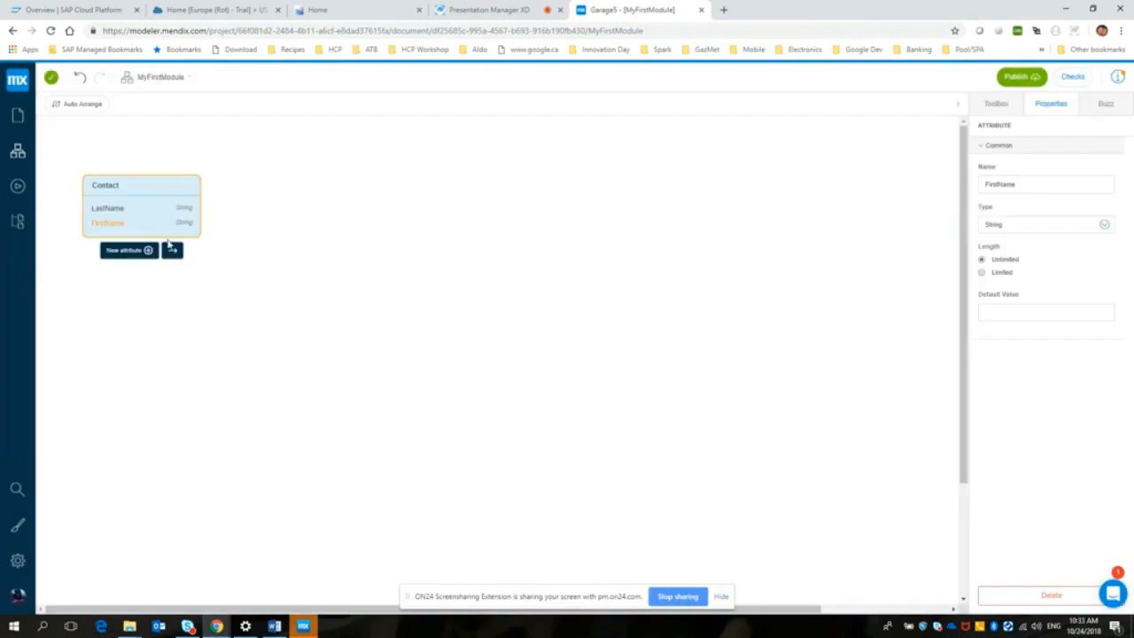
Step: Add the String attributes TelephoneNbr and Description to the Contact entity, and move the entity to the middle of the canvas
{"action": "left_click", "coordinate": [149, 251]}
{"action": "type", "text": "TelephoneNbr"}
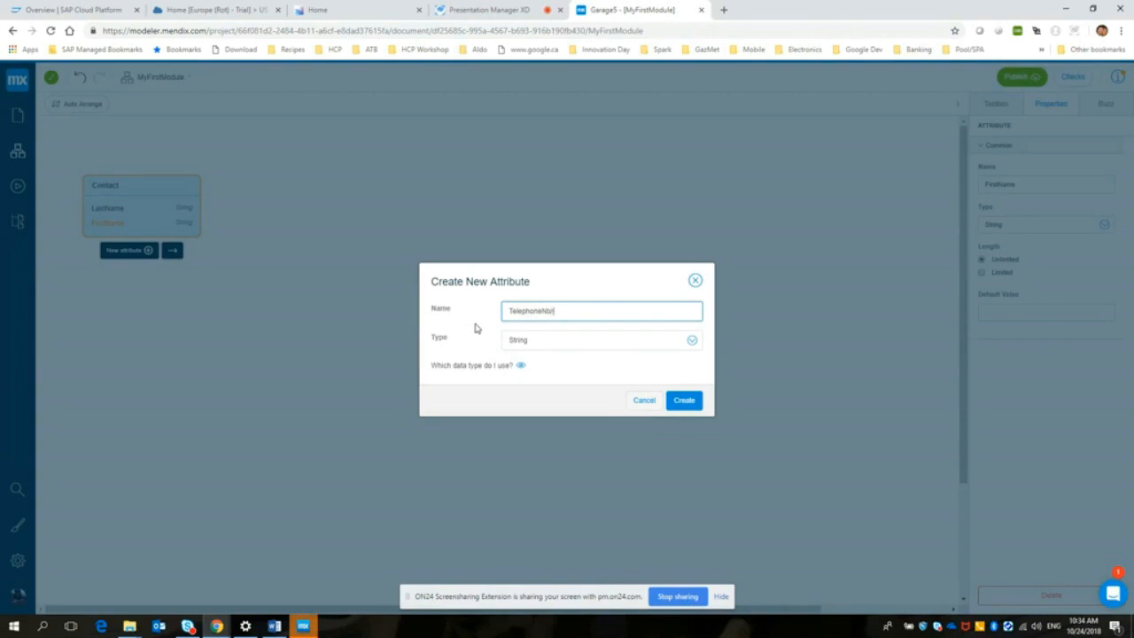
{"action": "left_click", "coordinate": [684, 399]}
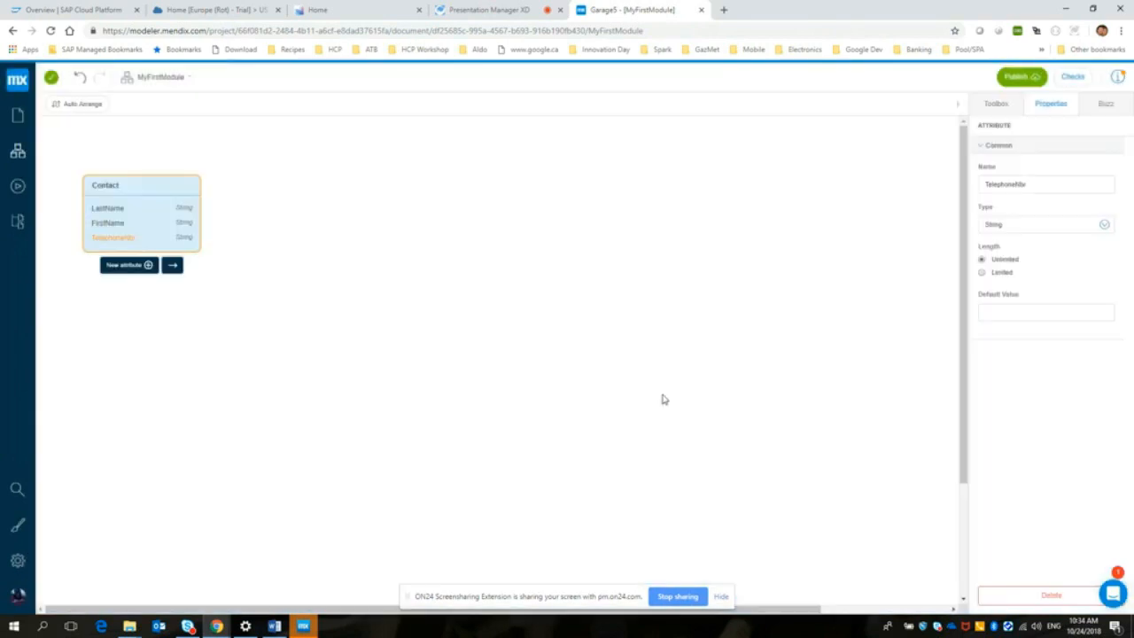
{"action": "left_click", "coordinate": [149, 265]}
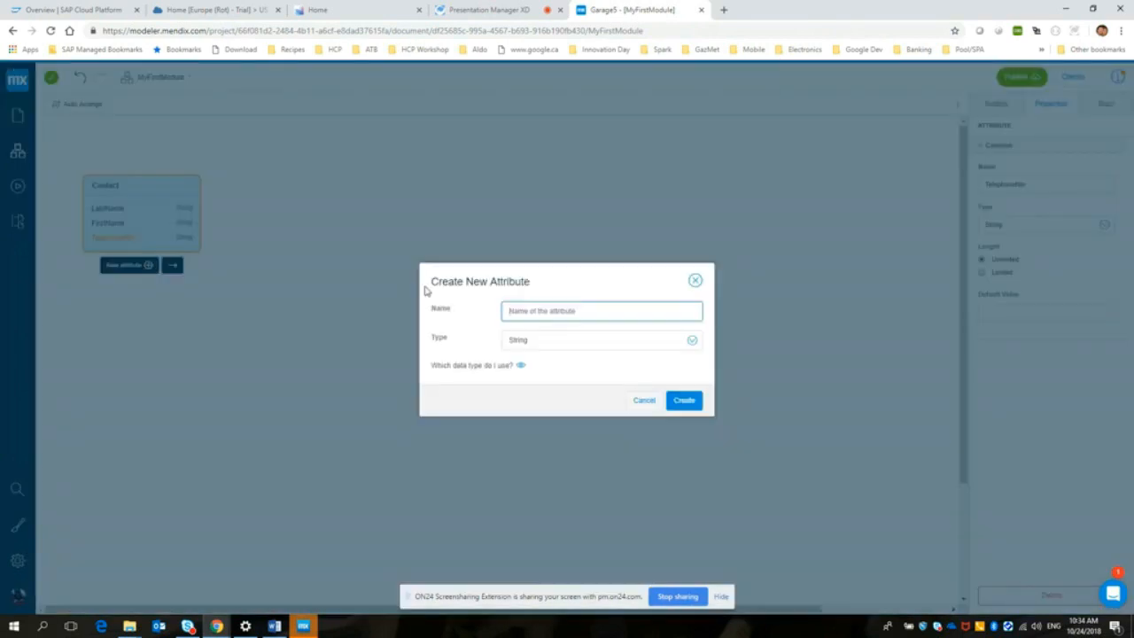
{"action": "type", "text": "Description"}
{"action": "left_click", "coordinate": [685, 401]}
{"action": "left_click_drag", "start_coordinate": [161, 182], "coordinate": [521, 277]}
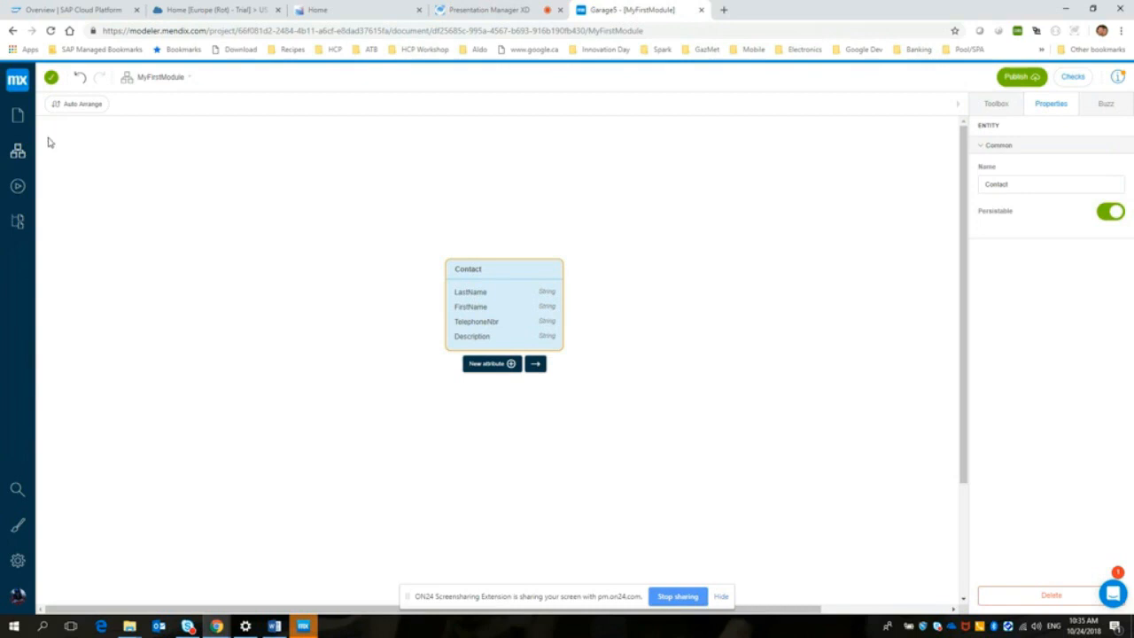
Step: Open the ContactDetails page and add a Text Box widget above the Last name field
{"action": "left_click", "coordinate": [17, 116]}
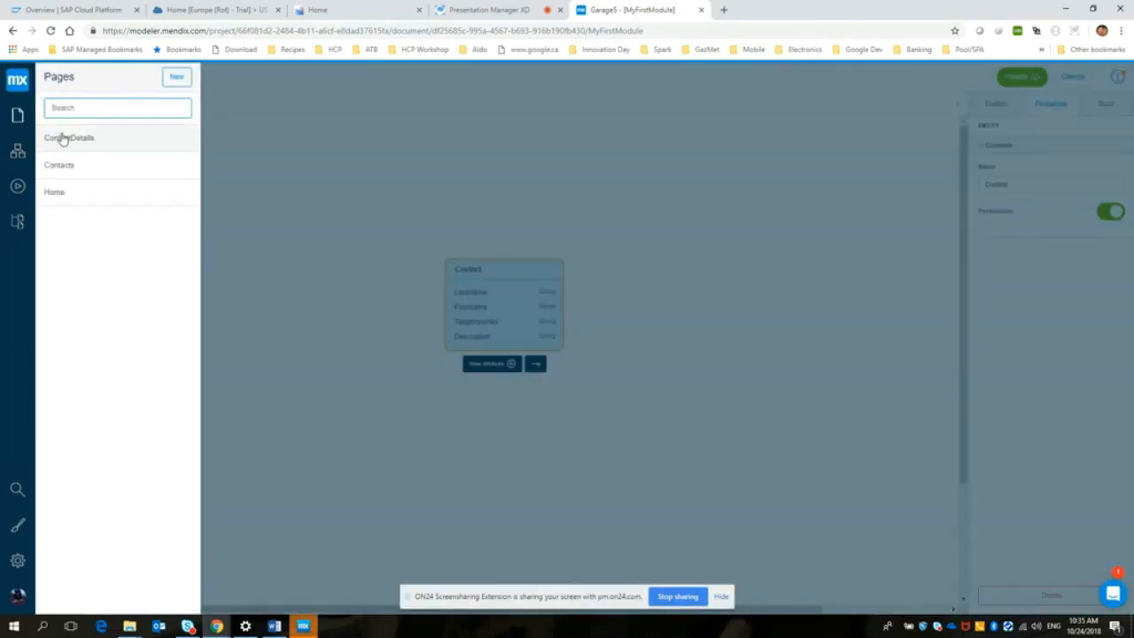
{"action": "left_click", "coordinate": [61, 137]}
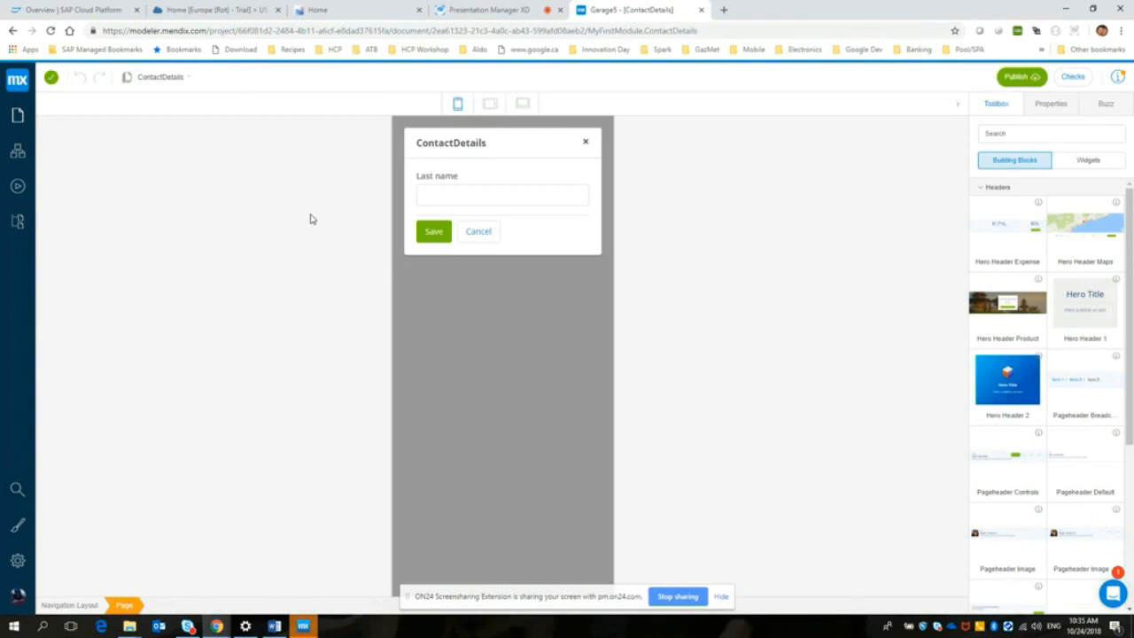
{"action": "left_click", "coordinate": [1051, 134]}
{"action": "type", "text": "lixt"}
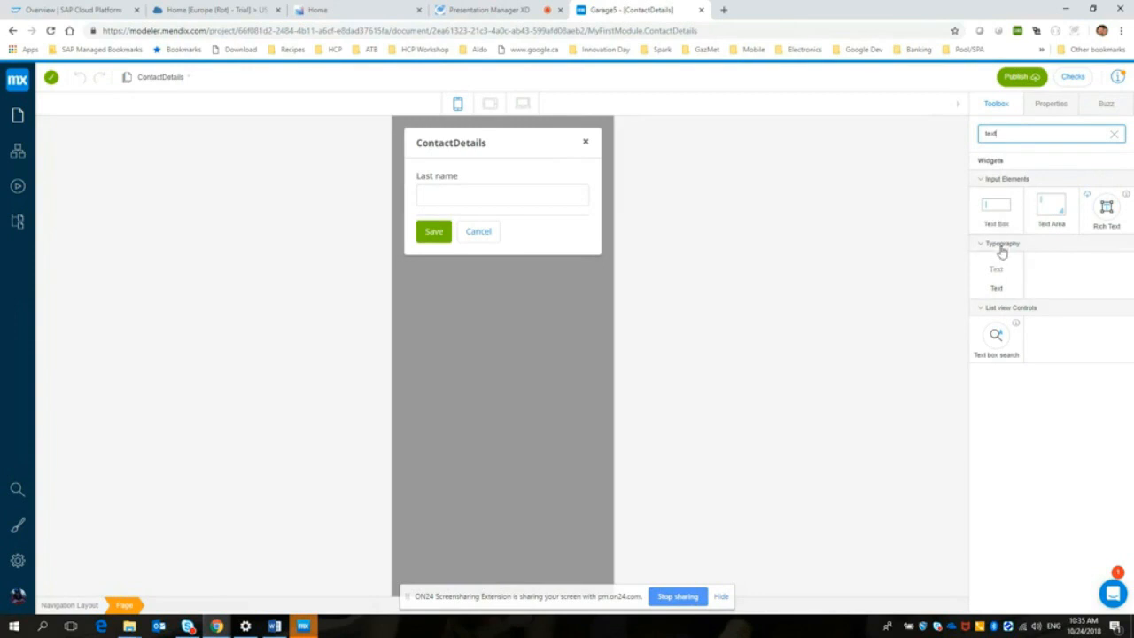
{"action": "left_click_drag", "start_coordinate": [1000, 209], "coordinate": [540, 213]}
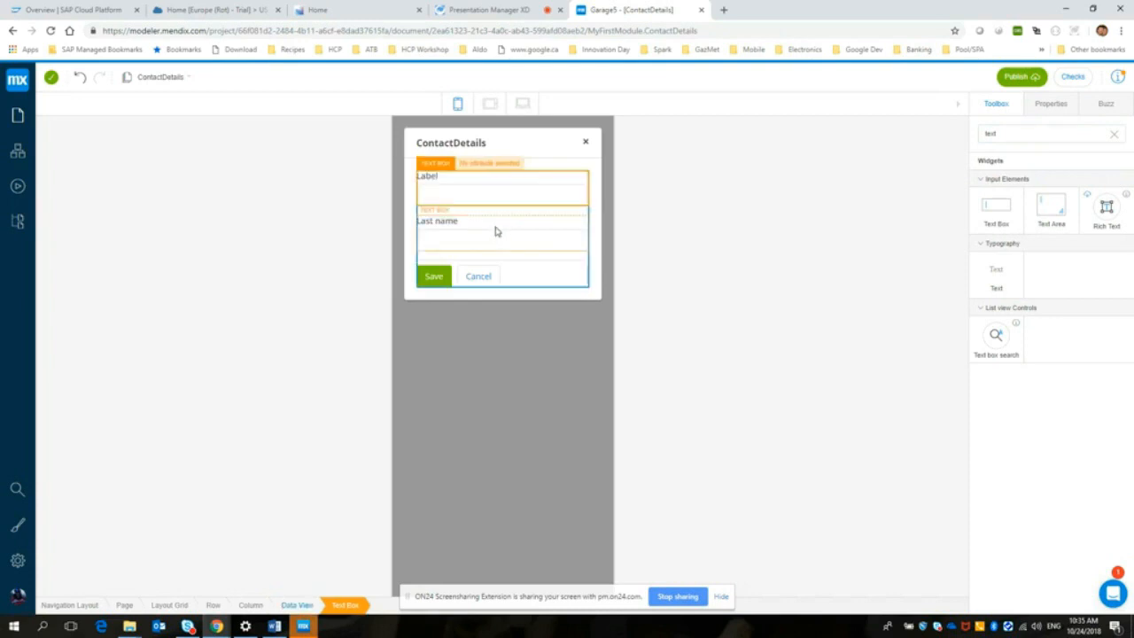
{"action": "left_click_drag", "start_coordinate": [473, 197], "coordinate": [474, 258]}
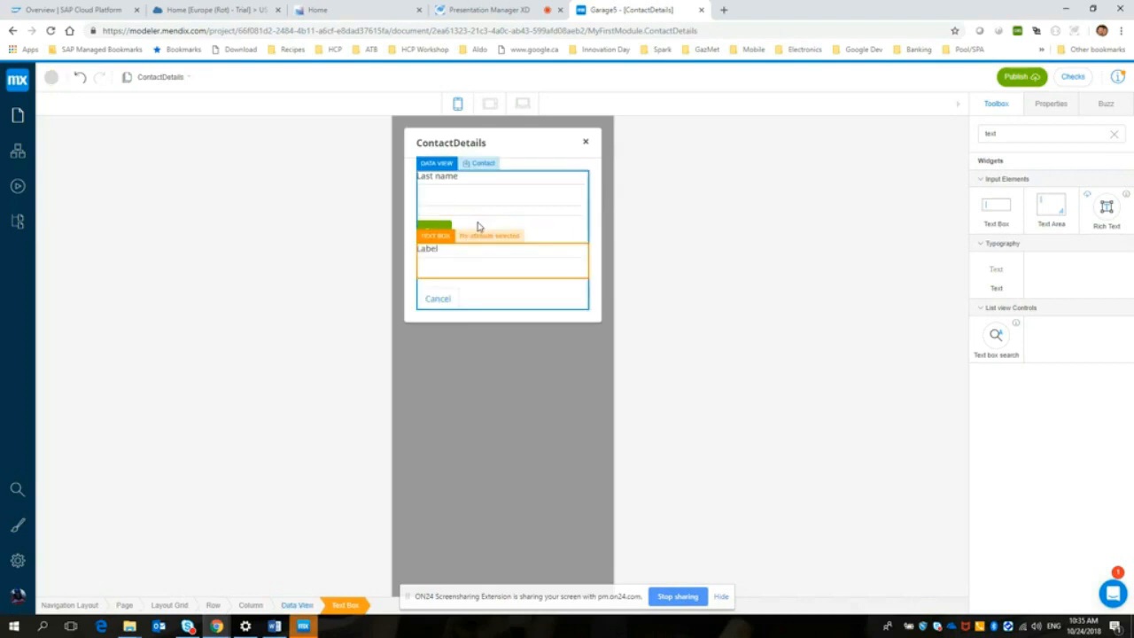
{"action": "left_click_drag", "start_coordinate": [469, 263], "coordinate": [467, 218]}
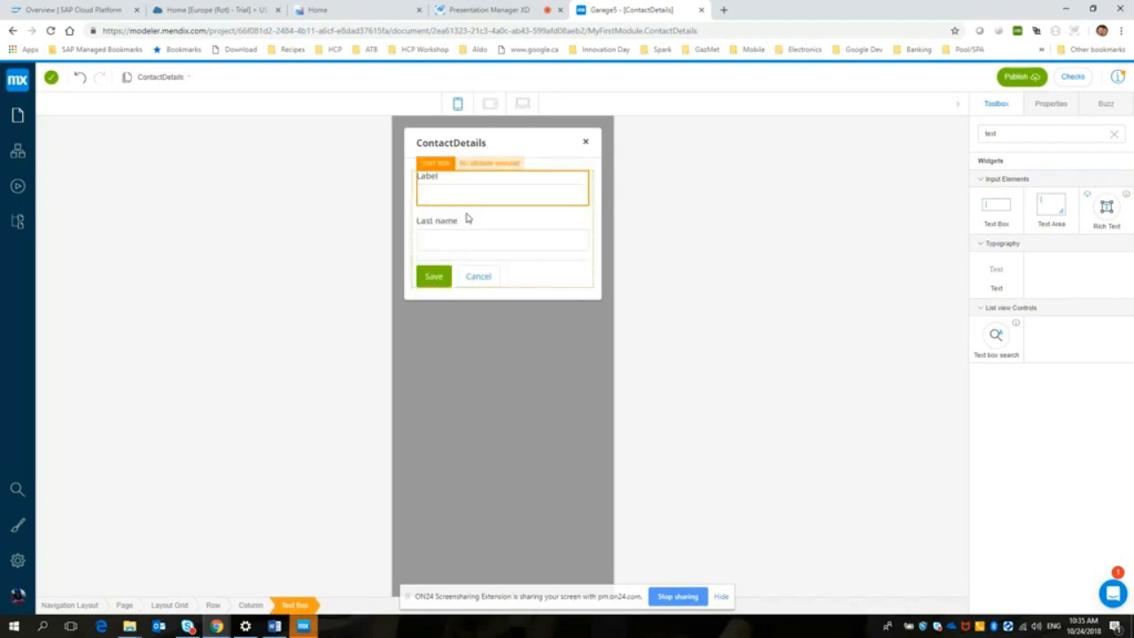
{"action": "left_click_drag", "start_coordinate": [1010, 136], "coordinate": [959, 131]}
{"action": "type", "text": "First Nam"}
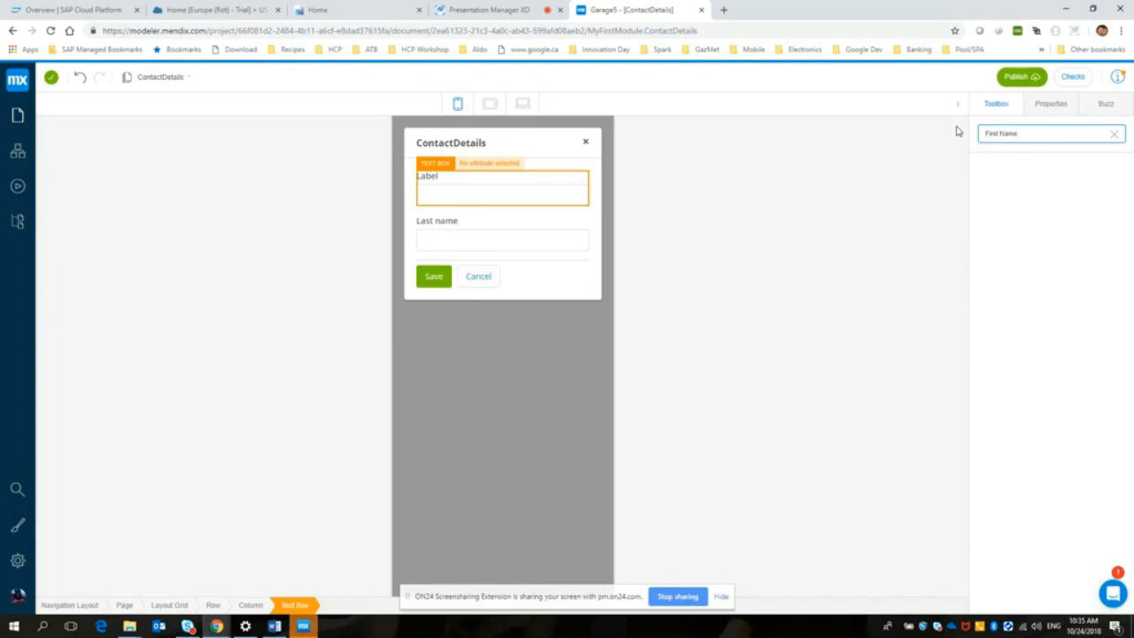
{"action": "left_click", "coordinate": [987, 174]}
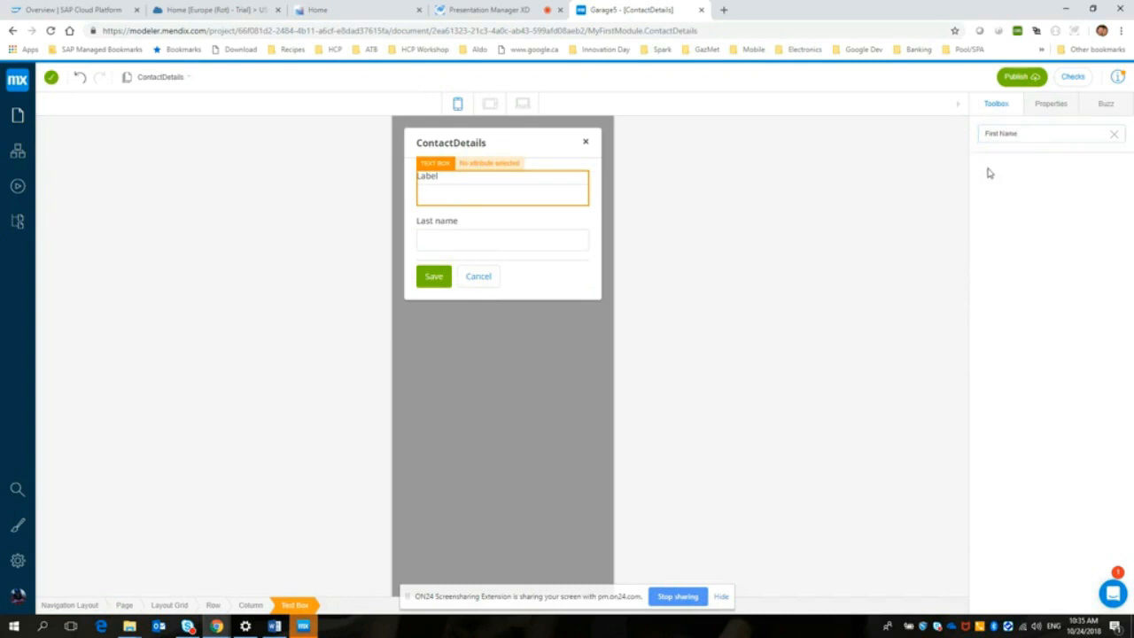
{"action": "left_click", "coordinate": [502, 218]}
Step: Set the label of the new text box above Last name to FirstName
{"action": "left_click", "coordinate": [432, 180]}
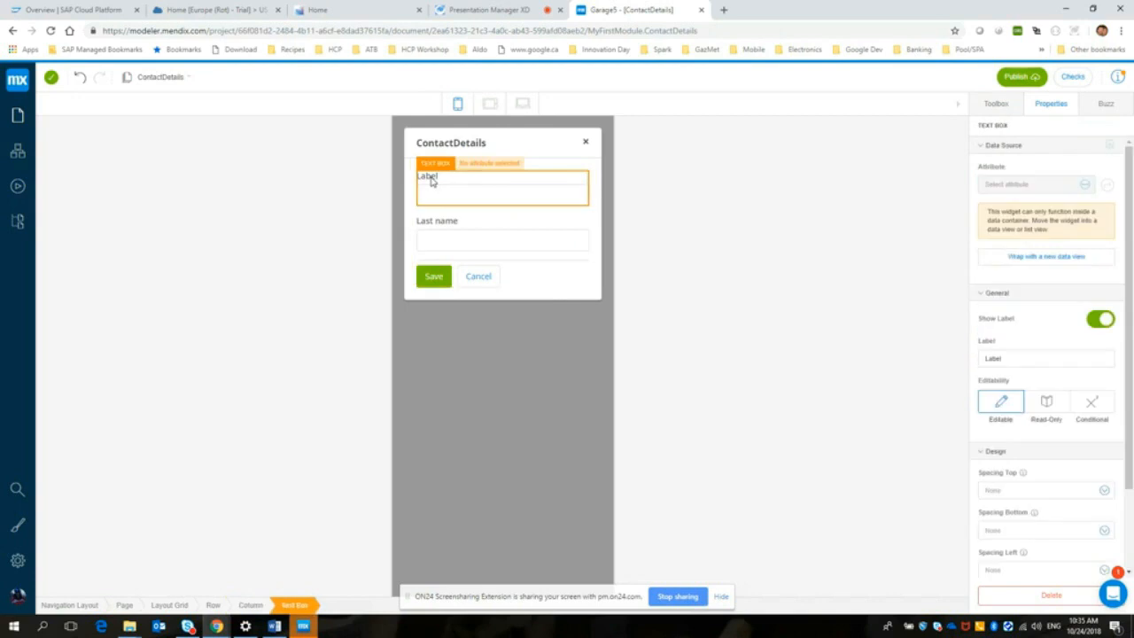
{"action": "left_click_drag", "start_coordinate": [1006, 359], "coordinate": [976, 352]}
{"action": "type", "text": "FirstName"}
{"action": "left_click", "coordinate": [921, 353]}
Step: Add another Text Box widget directly below FirstName and label it Telephone Number
{"action": "left_click", "coordinate": [998, 104]}
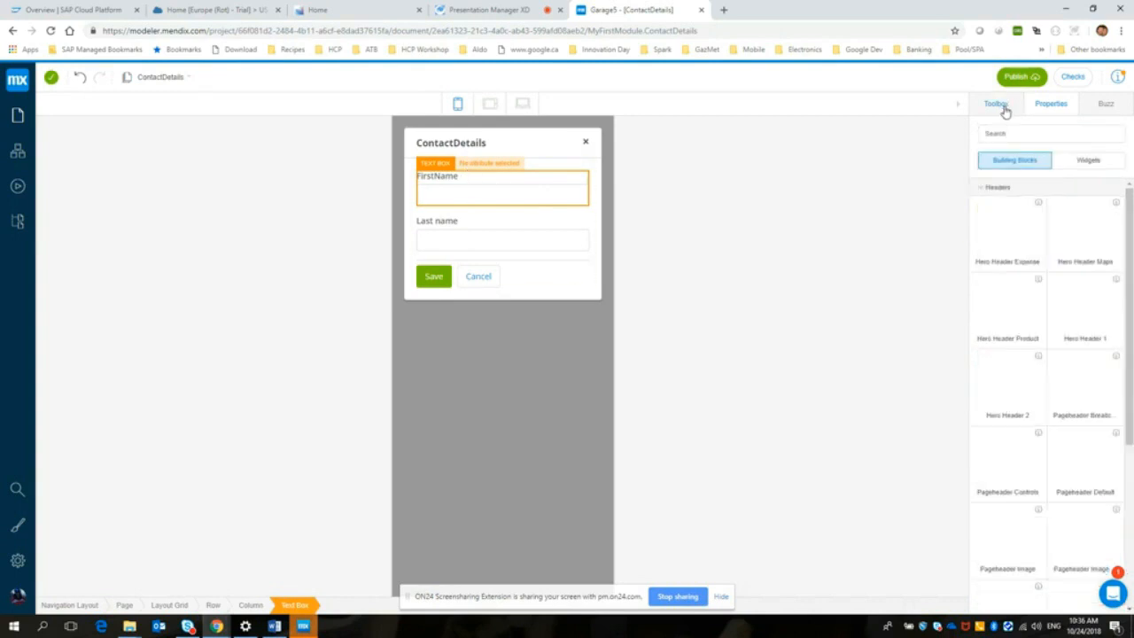
{"action": "left_click", "coordinate": [1013, 133]}
{"action": "type", "text": "text"}
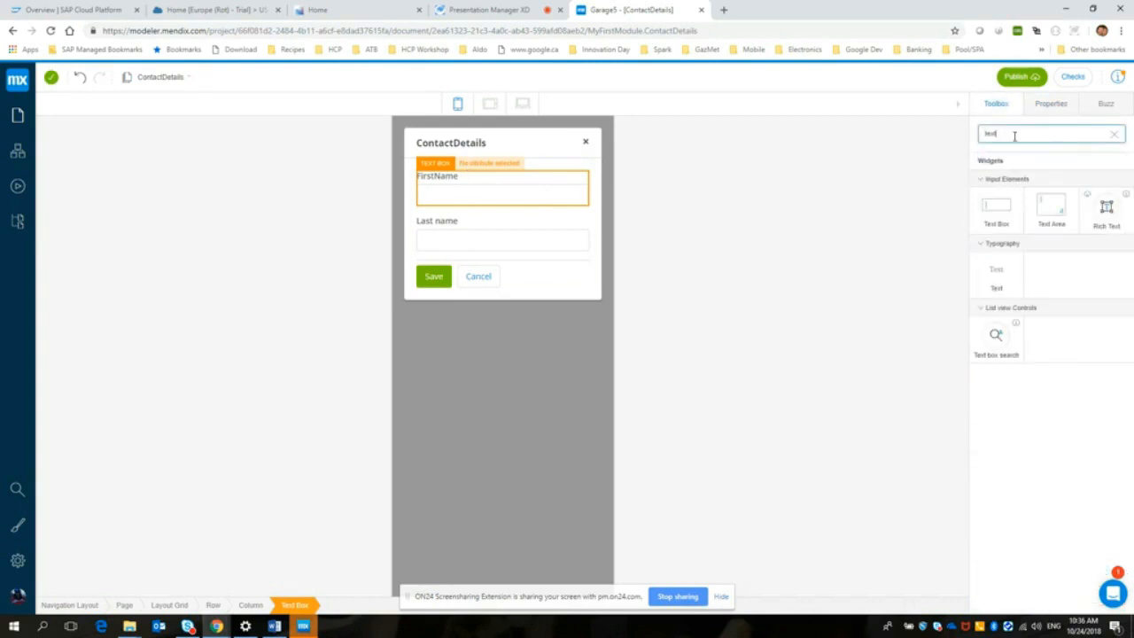
{"action": "left_click_drag", "start_coordinate": [996, 214], "coordinate": [504, 211]}
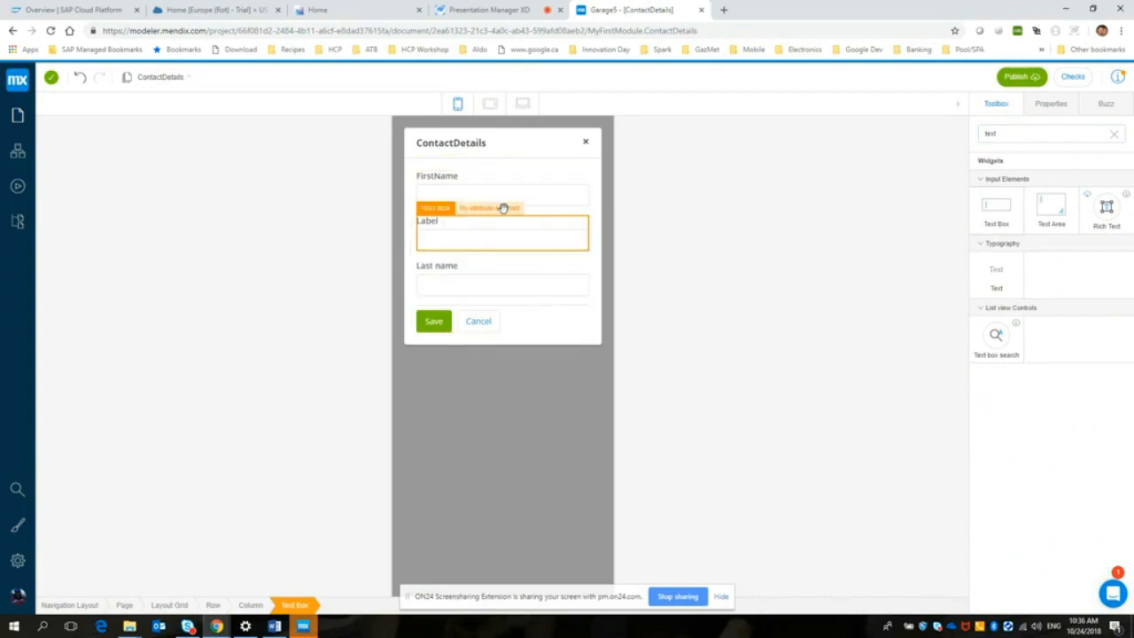
{"action": "double_click", "coordinate": [429, 221]}
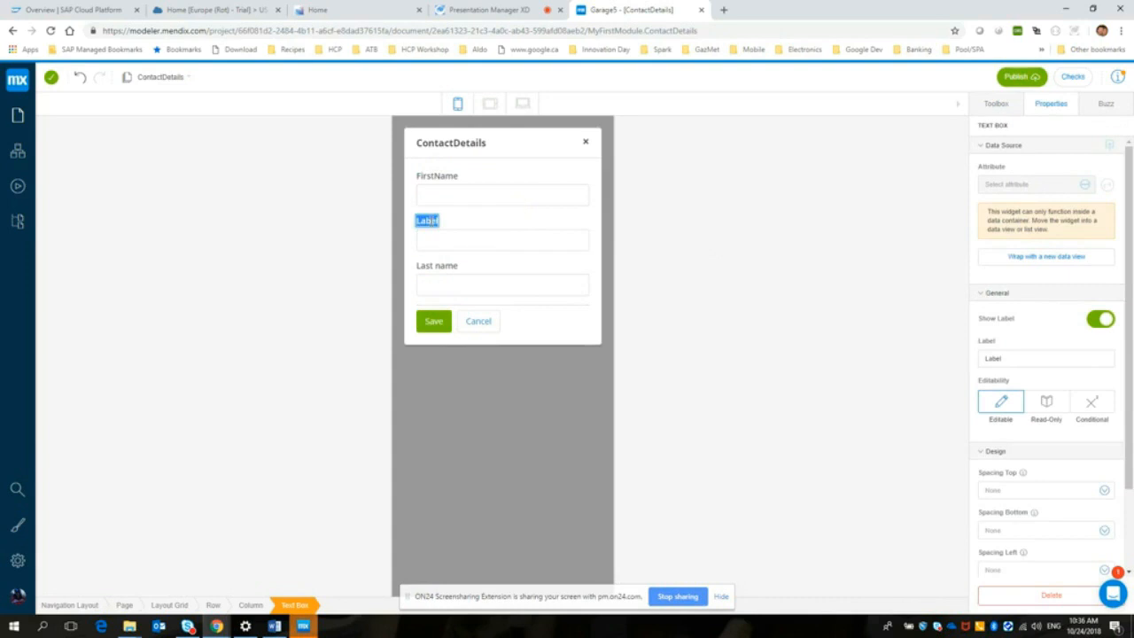
{"action": "type", "text": "Telephone Number"}
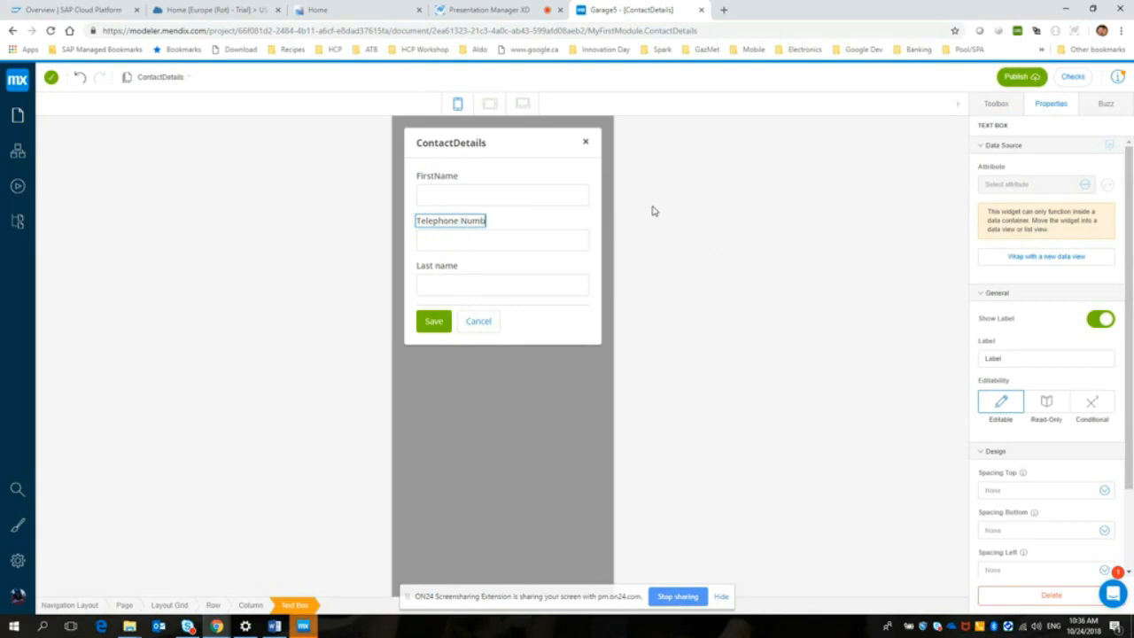
{"action": "key", "text": "Return"}
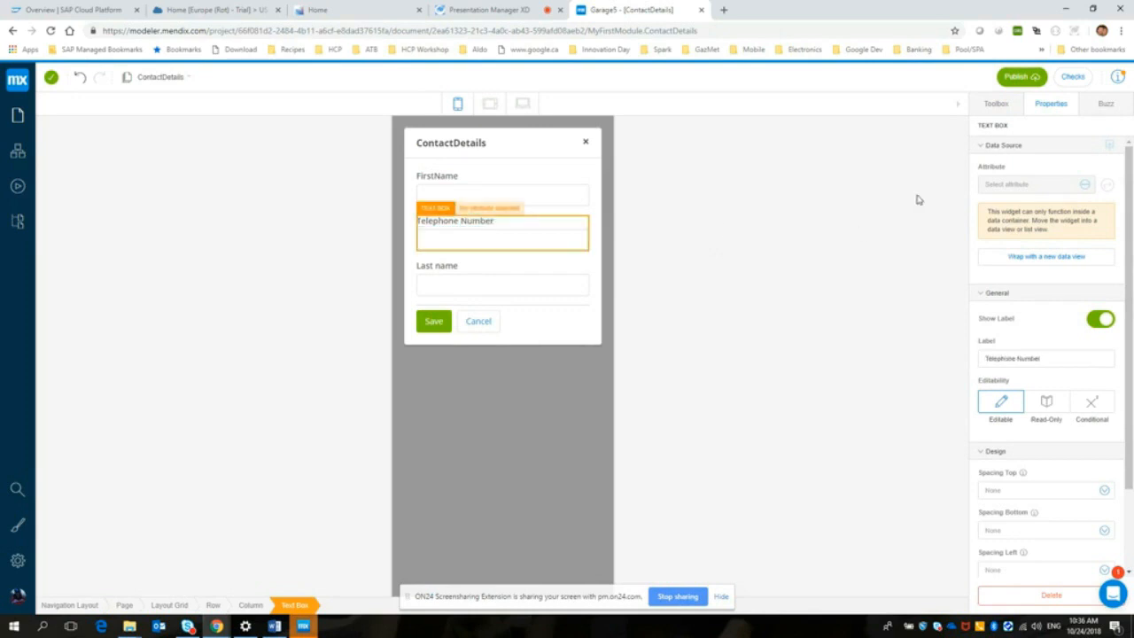
Step: Insert a third new Text Box widget between the FirstName and Telephone Number fields
{"action": "left_click", "coordinate": [998, 104]}
{"action": "left_click", "coordinate": [1005, 132]}
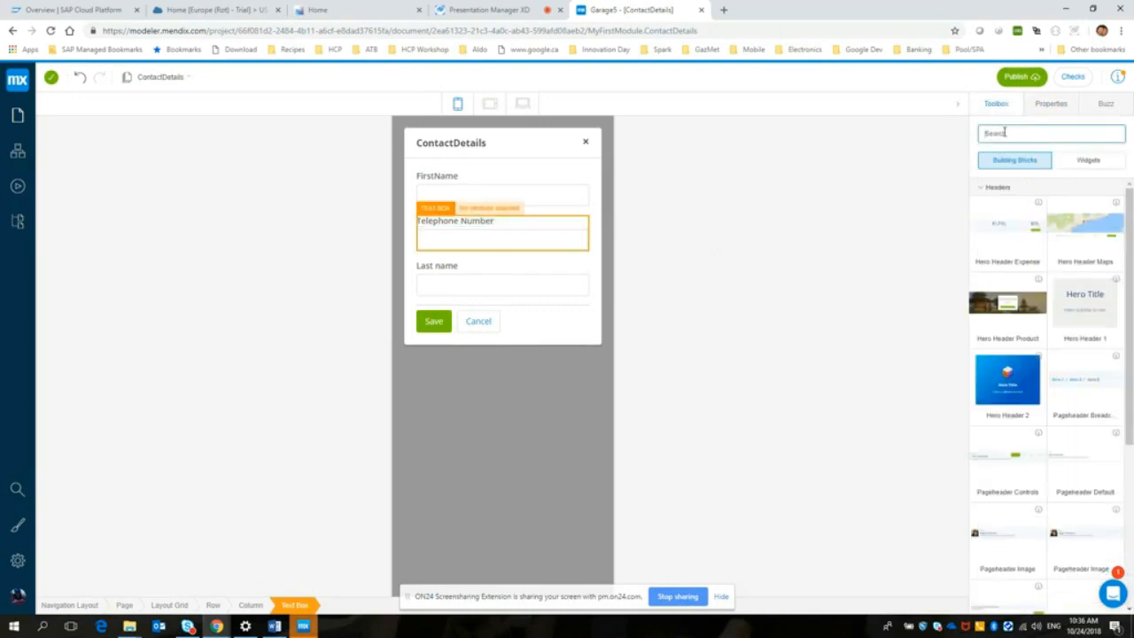
{"action": "type", "text": "textbox"}
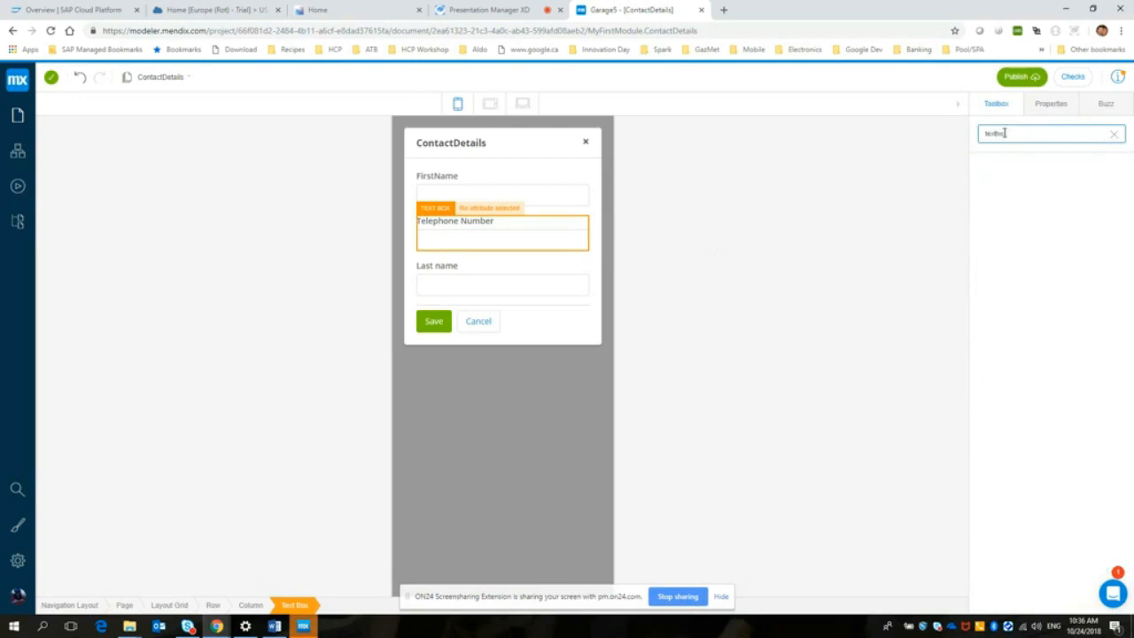
{"action": "key", "text": "BackSpace"}
{"action": "key", "text": "BackSpace"}
{"action": "key", "text": "BackSpace"}
{"action": "left_click_drag", "start_coordinate": [994, 205], "coordinate": [517, 227]}
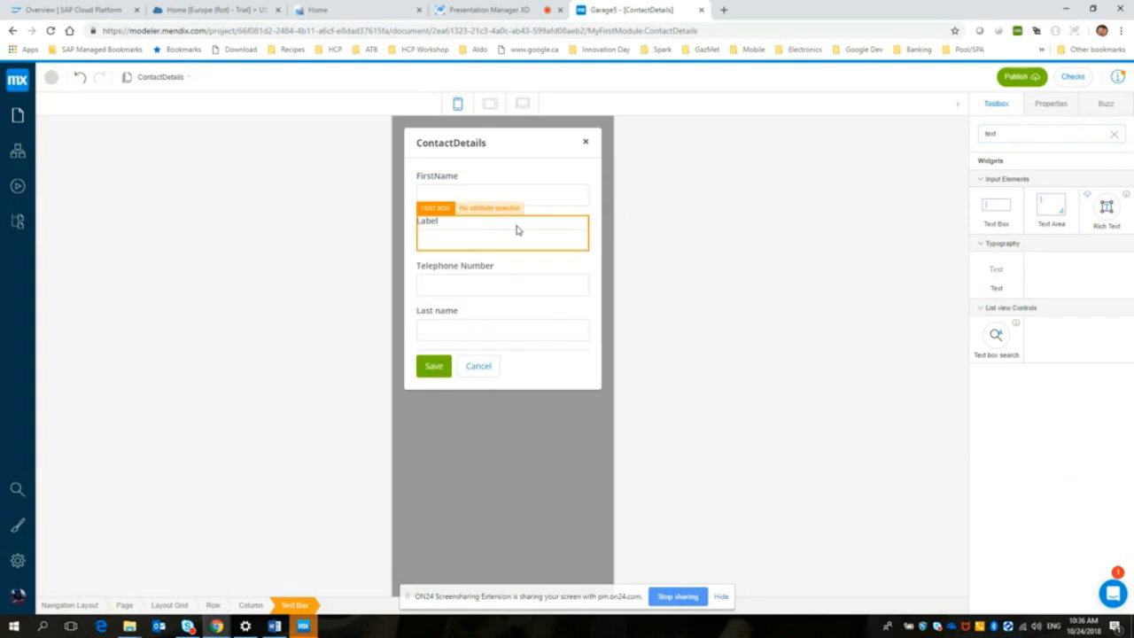
Step: Set the label of the text box below FirstName to Description
{"action": "double_click", "coordinate": [428, 222]}
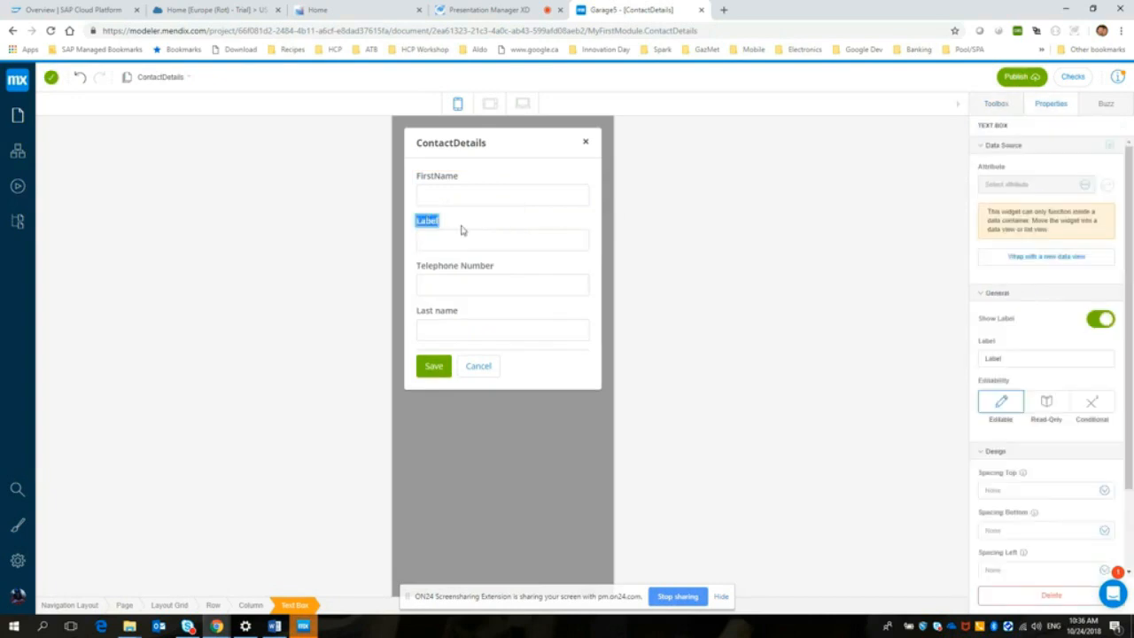
{"action": "left_click_drag", "start_coordinate": [1006, 360], "coordinate": [964, 366]}
{"action": "type", "text": "Des"}
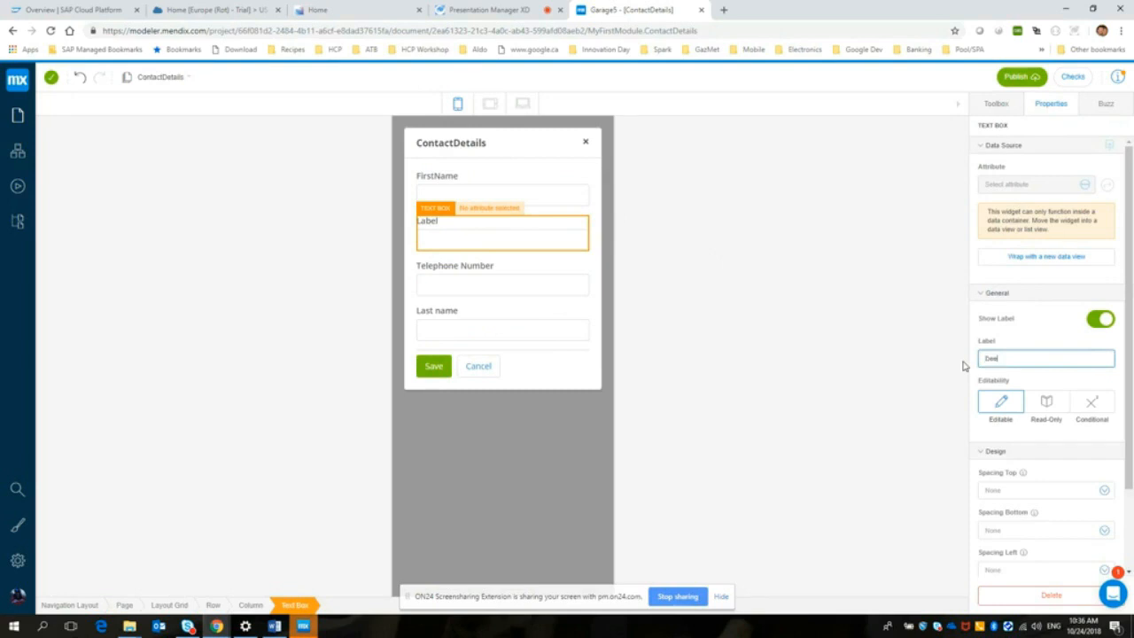
{"action": "type", "text": "cription"}
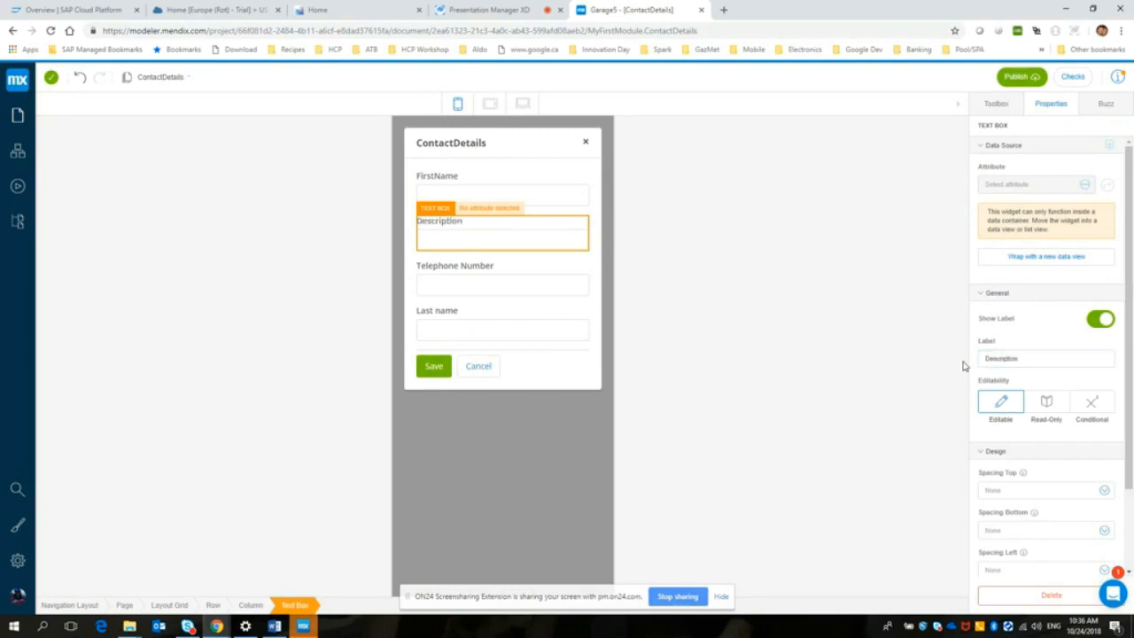
Step: Reorder the form's text boxes to FirstName, Last name, Telephone Number and Description
{"action": "left_click", "coordinate": [753, 328]}
{"action": "left_click_drag", "start_coordinate": [494, 234], "coordinate": [479, 210]}
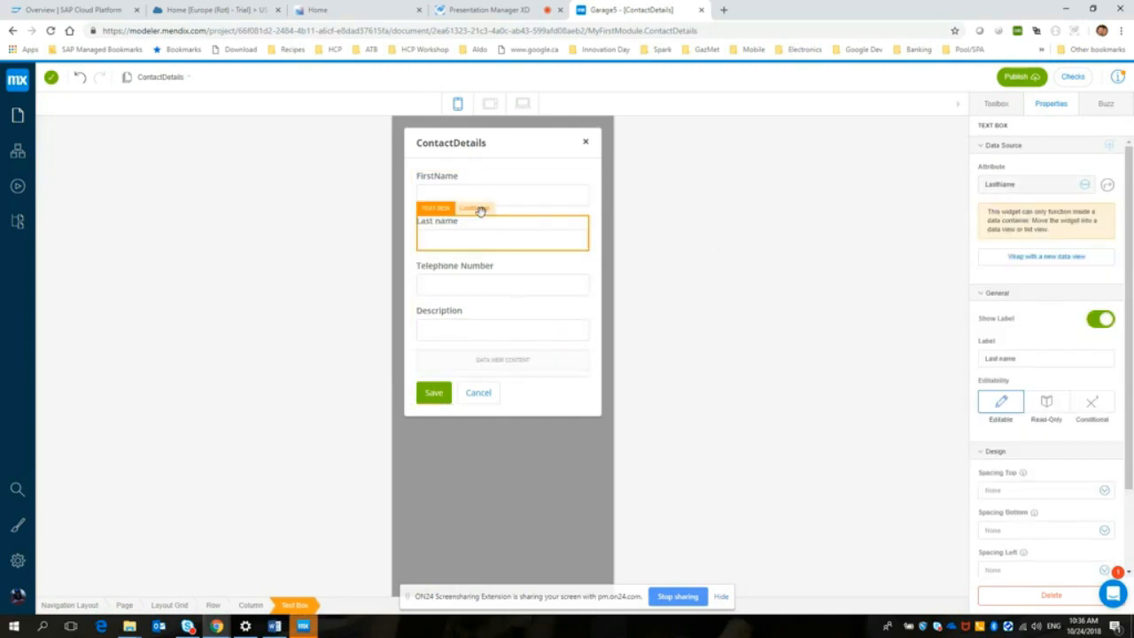
{"action": "left_click", "coordinate": [656, 254]}
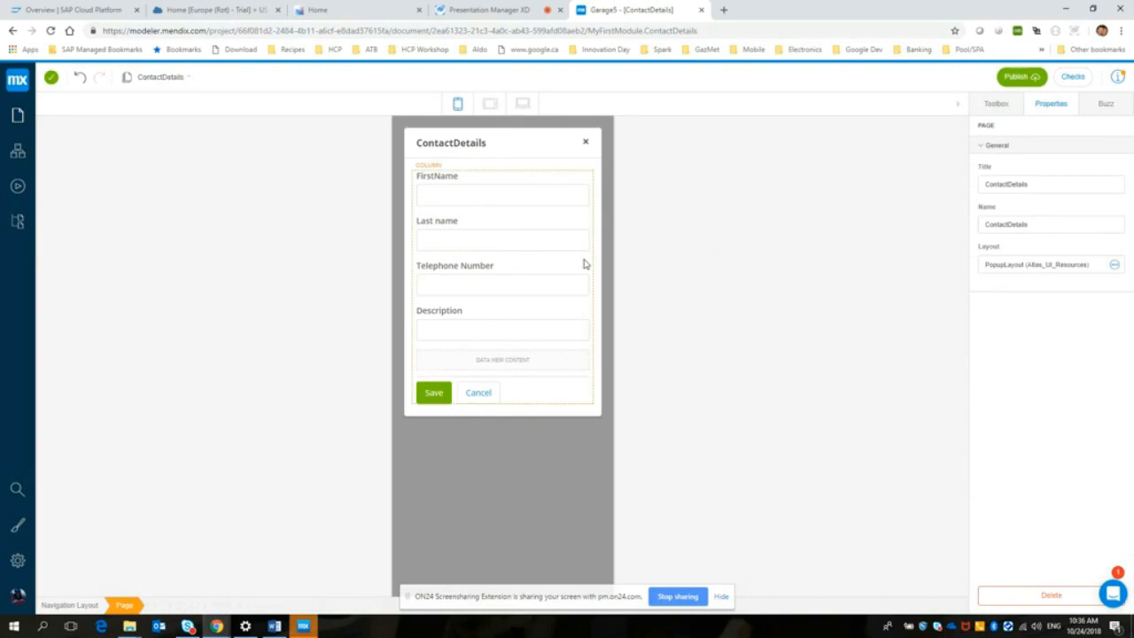
{"action": "left_click", "coordinate": [535, 247]}
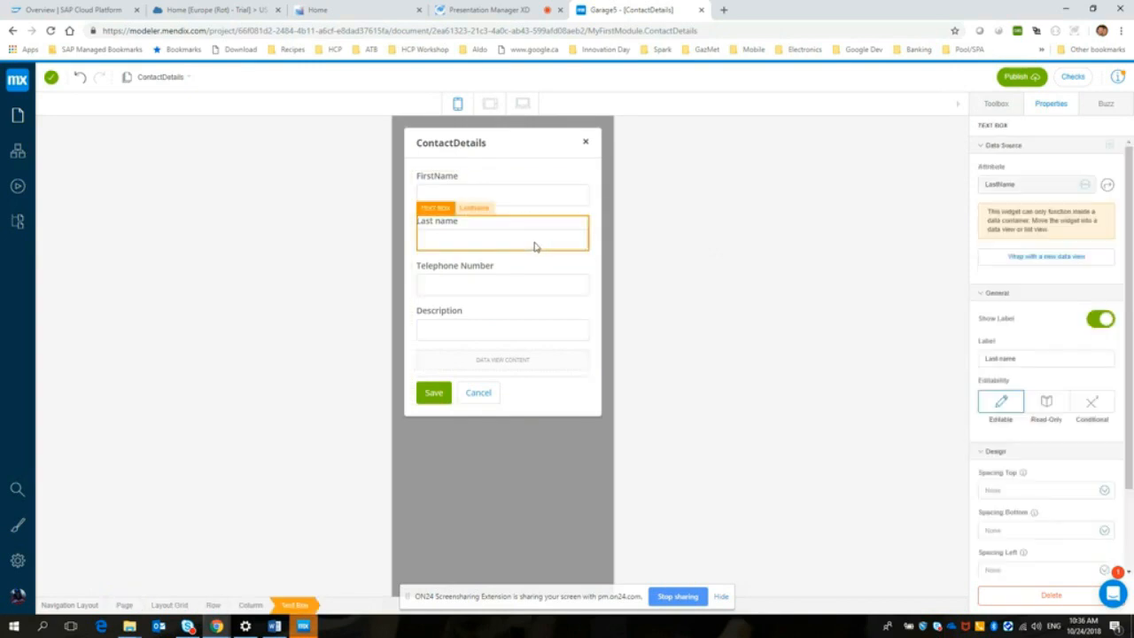
Step: Move all four text boxes into the Contact data view, ordered Last name, FirstName, Description and Telephone Number
{"action": "left_click", "coordinate": [492, 200]}
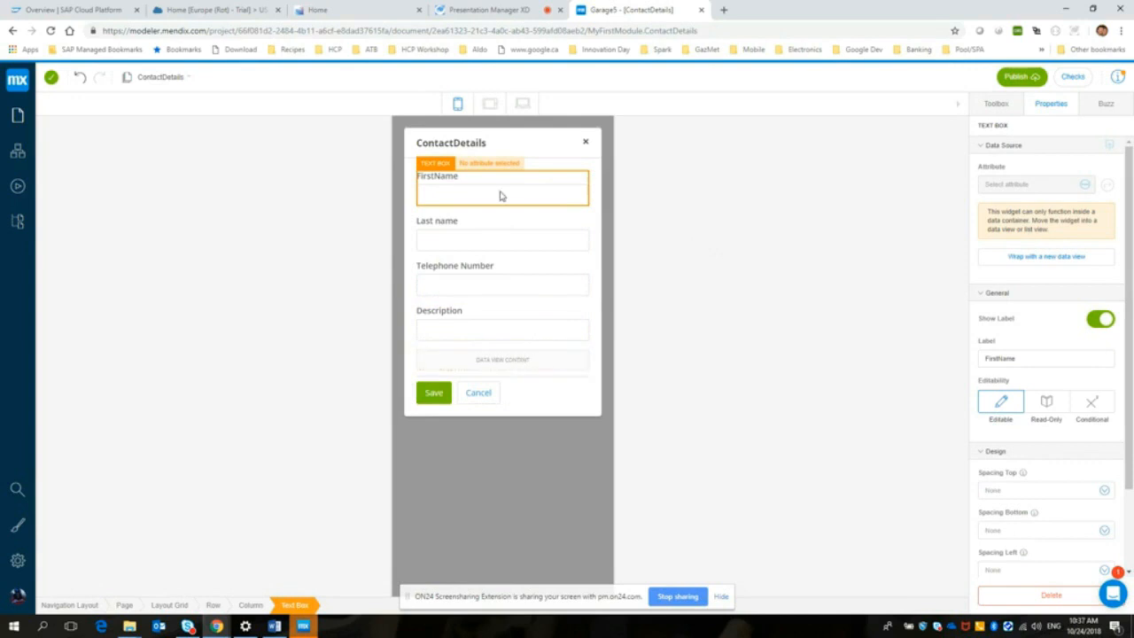
{"action": "left_click_drag", "start_coordinate": [501, 195], "coordinate": [521, 364]}
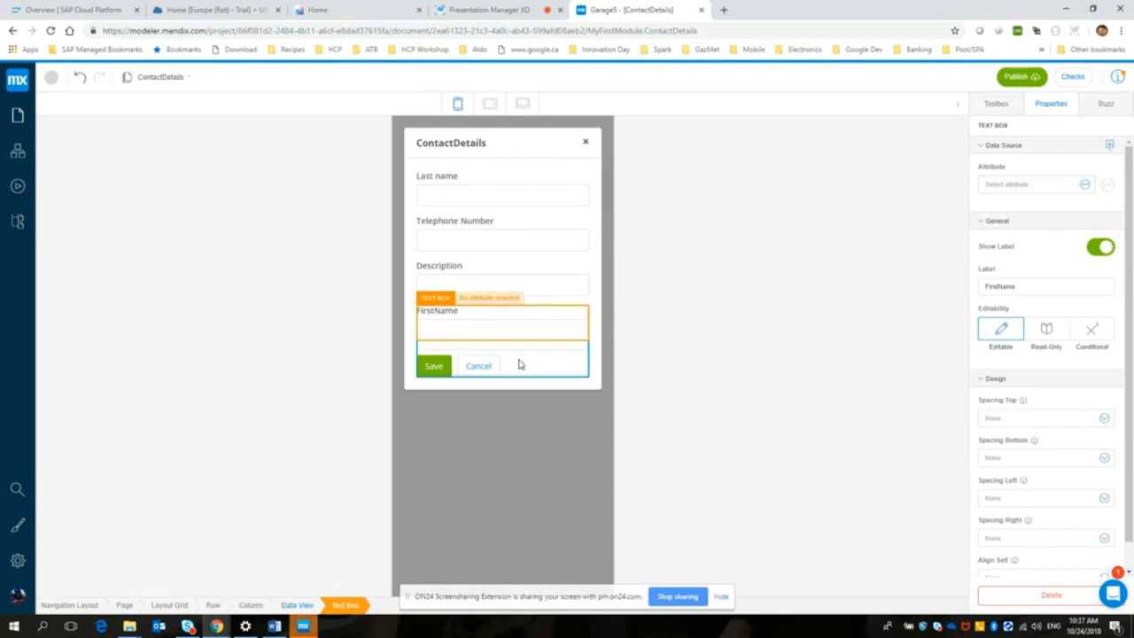
{"action": "left_click", "coordinate": [488, 193]}
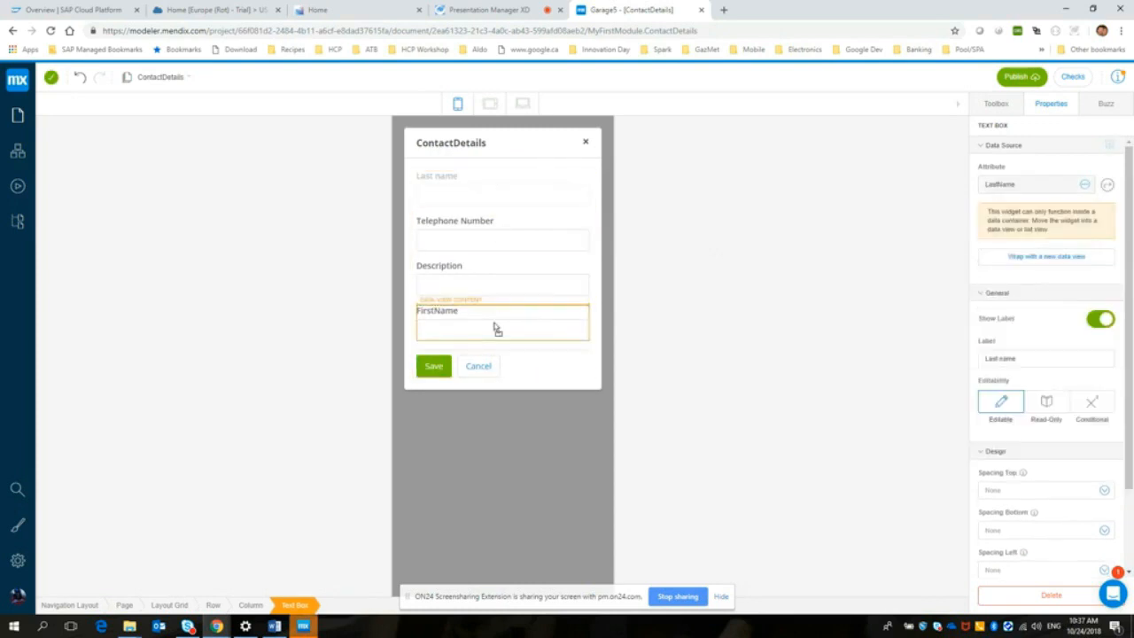
{"action": "left_click_drag", "start_coordinate": [495, 327], "coordinate": [494, 323]}
{"action": "left_click_drag", "start_coordinate": [472, 205], "coordinate": [476, 272]}
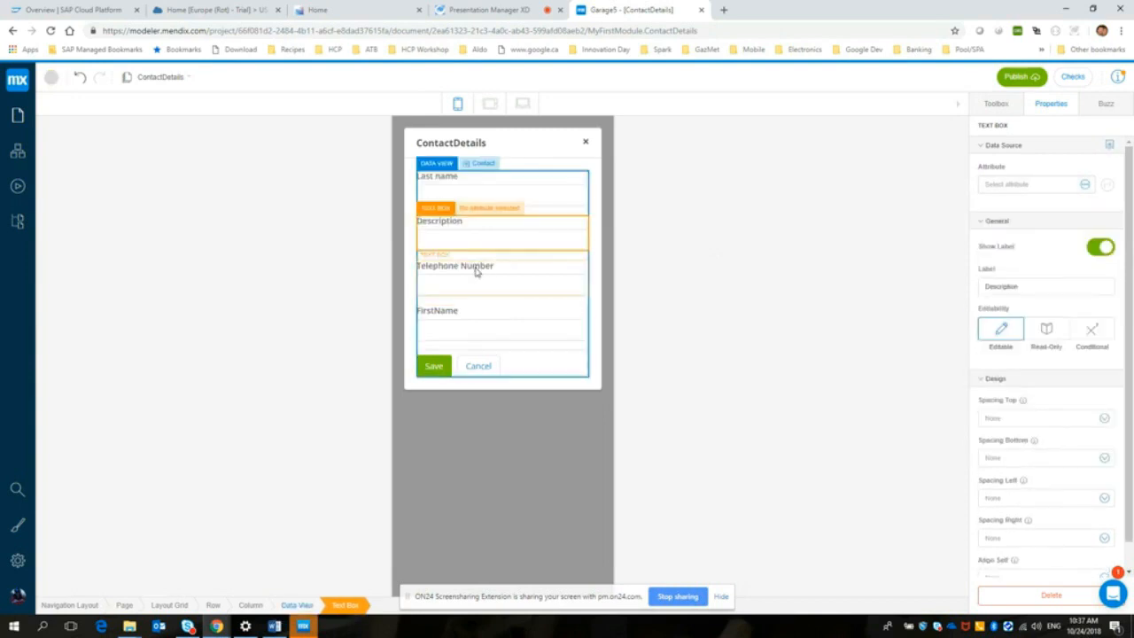
{"action": "left_click", "coordinate": [687, 231]}
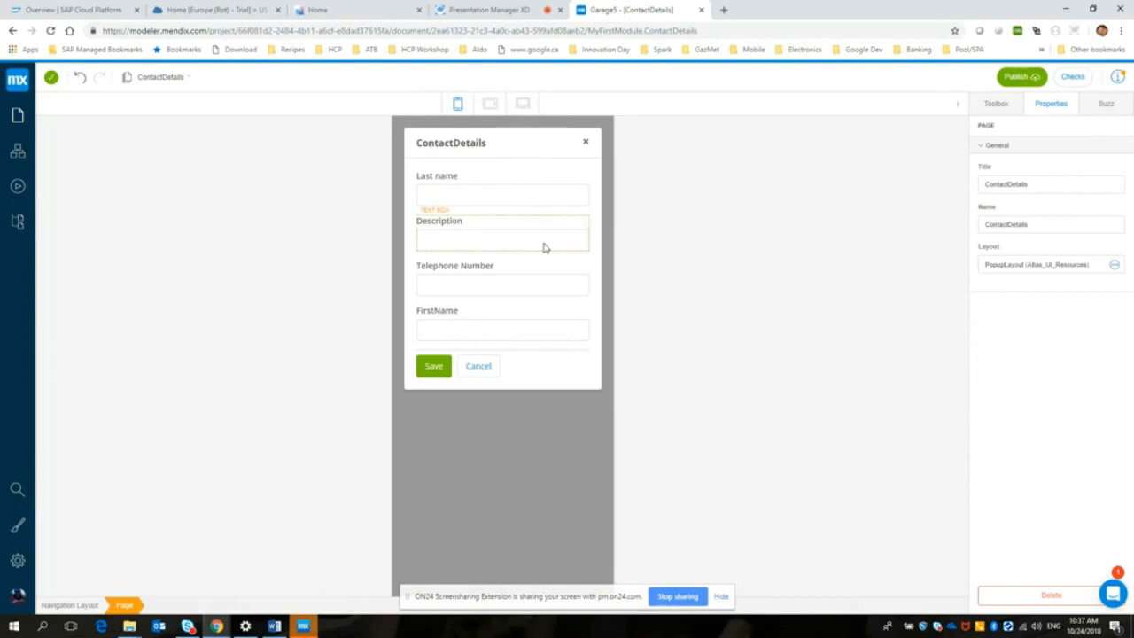
{"action": "left_click_drag", "start_coordinate": [467, 322], "coordinate": [461, 205]}
{"action": "left_click", "coordinate": [683, 231]}
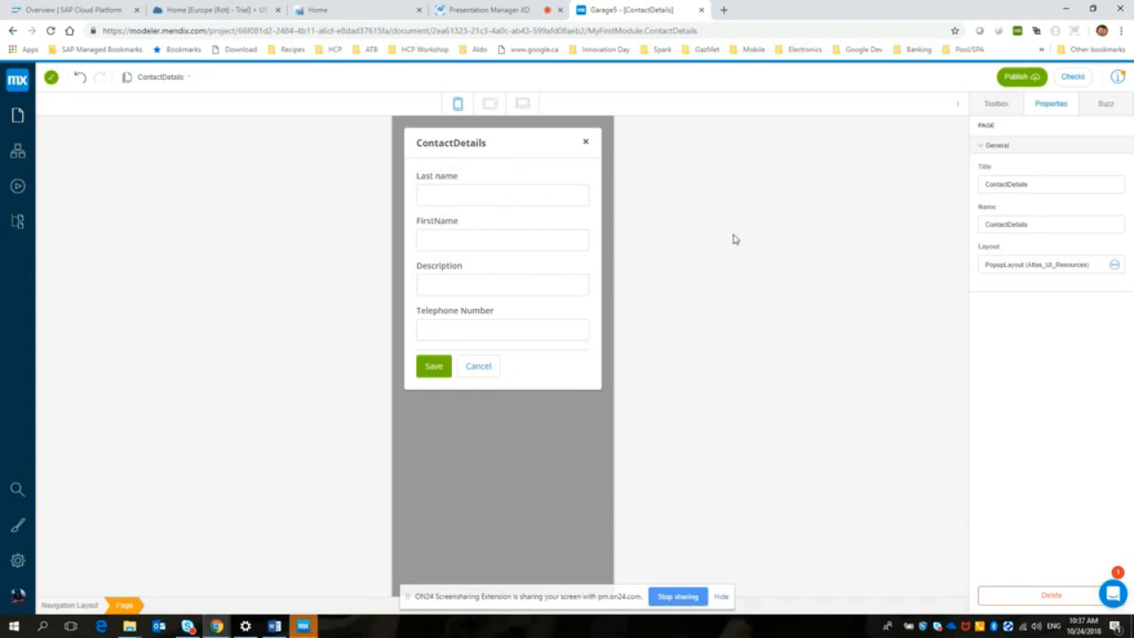
Step: Bind the FirstName text box to the FirstName attribute of the Contact entity
{"action": "left_click", "coordinate": [488, 201]}
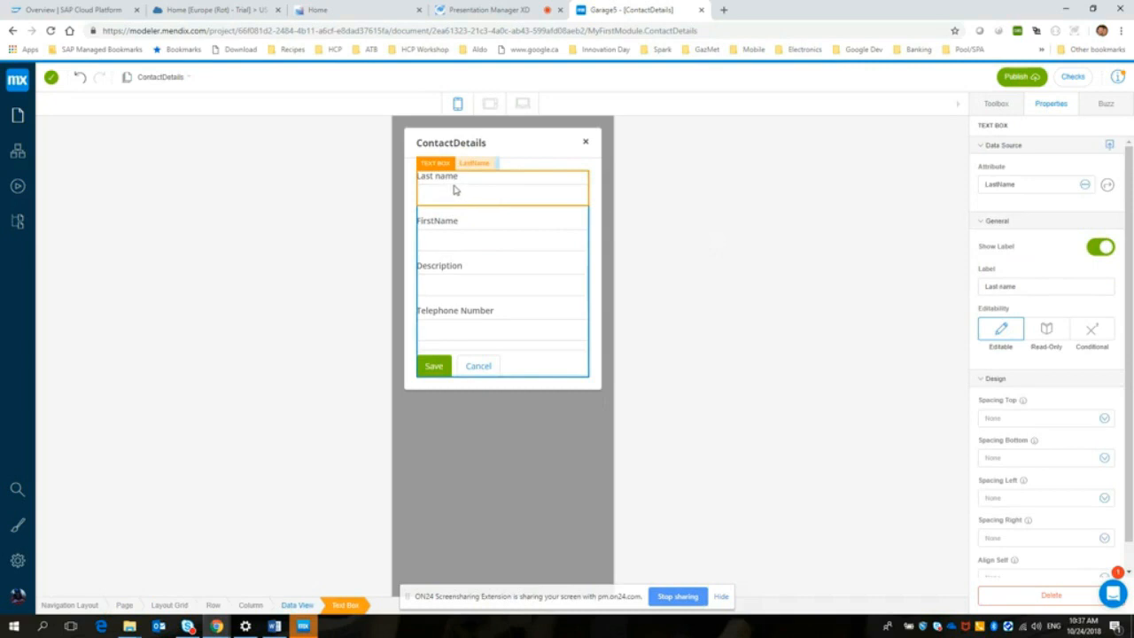
{"action": "left_click", "coordinate": [455, 240]}
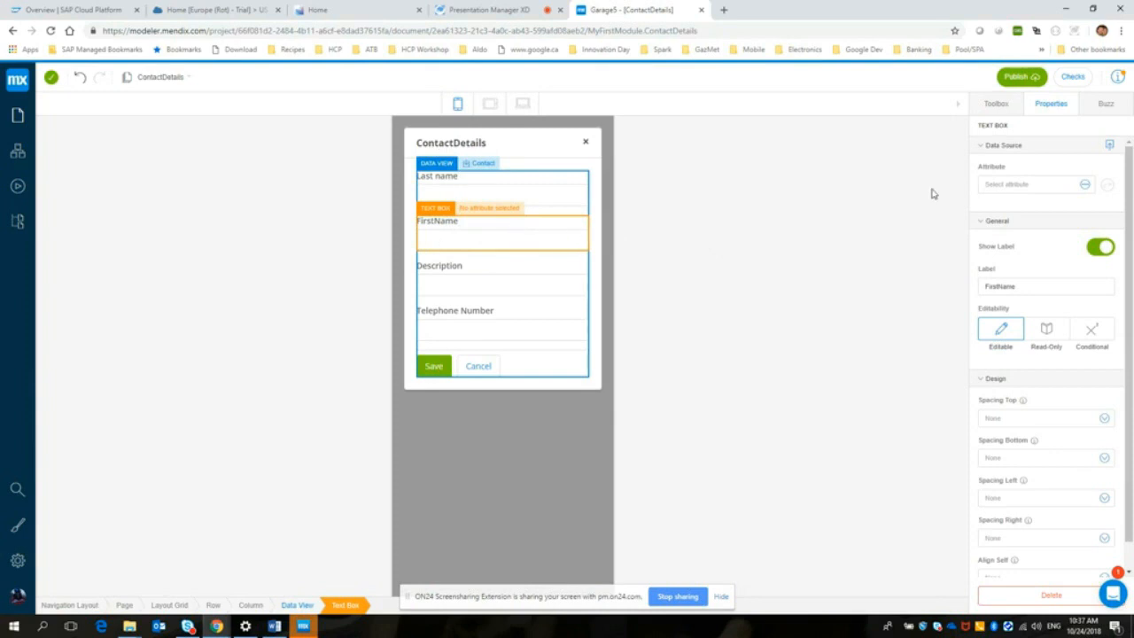
{"action": "left_click", "coordinate": [1089, 184]}
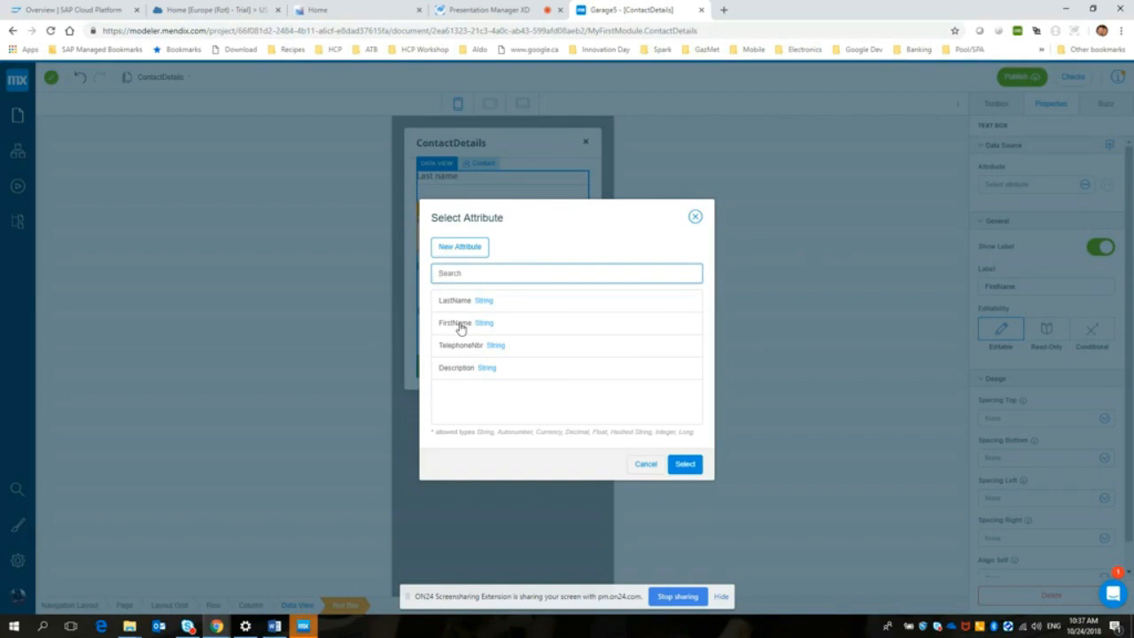
{"action": "left_click", "coordinate": [460, 325]}
{"action": "left_click", "coordinate": [684, 464]}
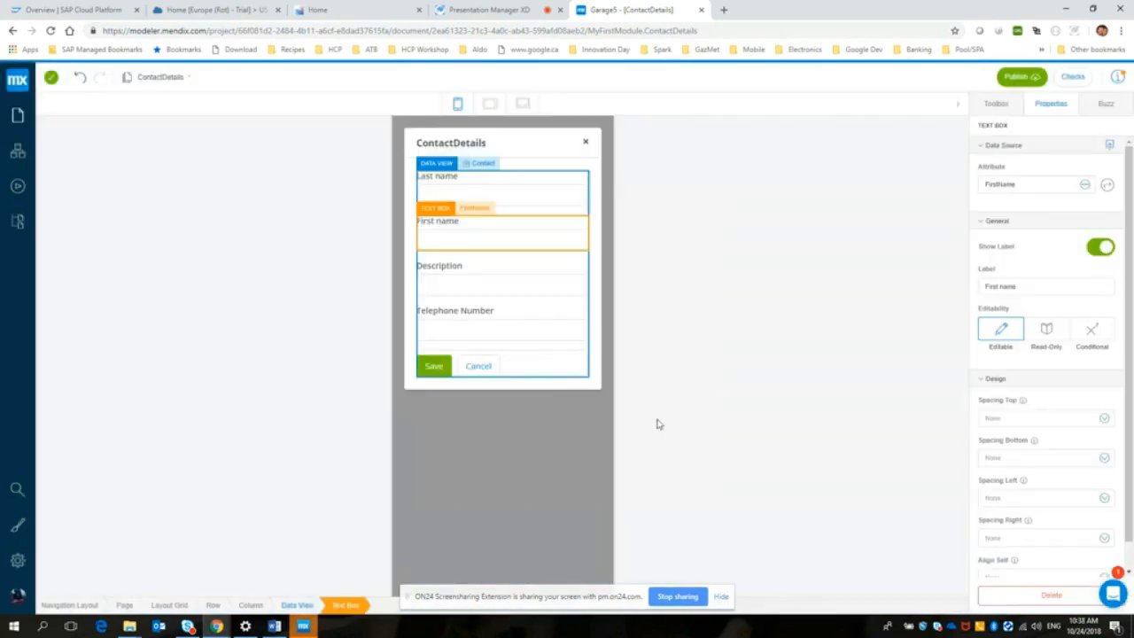
Step: Bind the Description text box to the Description attribute of the Contact entity
{"action": "left_click", "coordinate": [474, 283]}
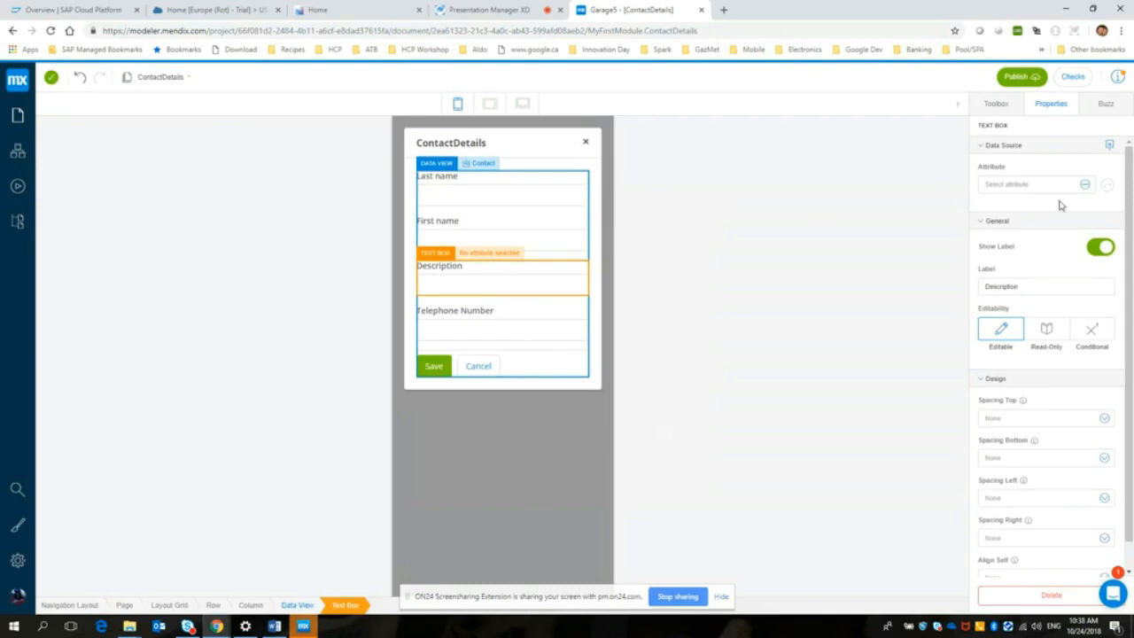
{"action": "left_click", "coordinate": [1084, 184]}
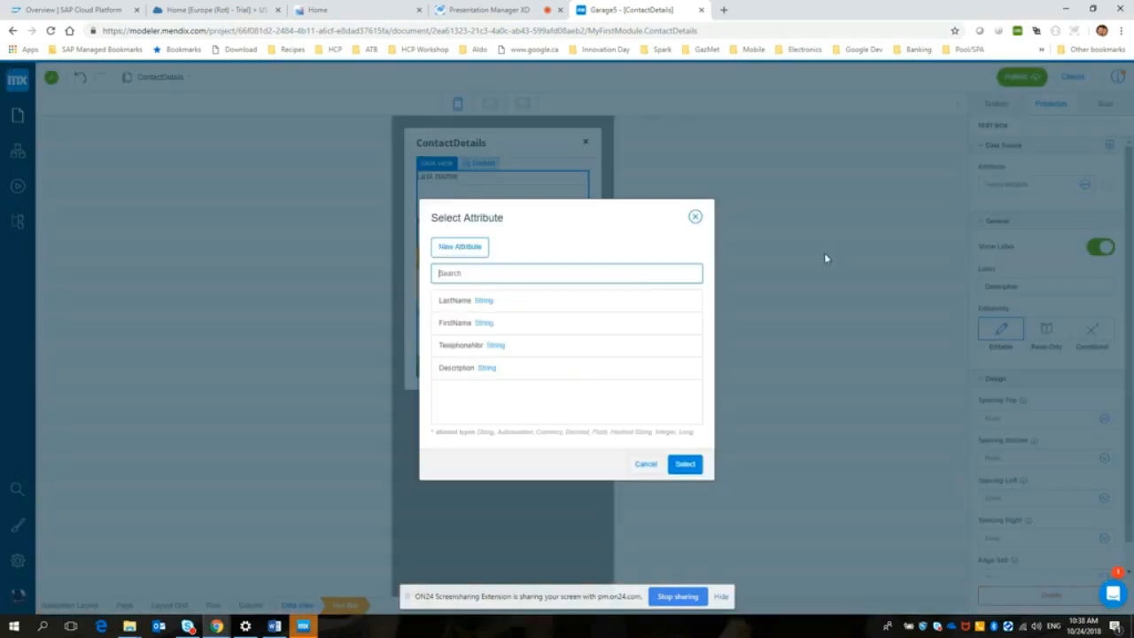
{"action": "left_click", "coordinate": [488, 371]}
{"action": "left_click", "coordinate": [683, 466]}
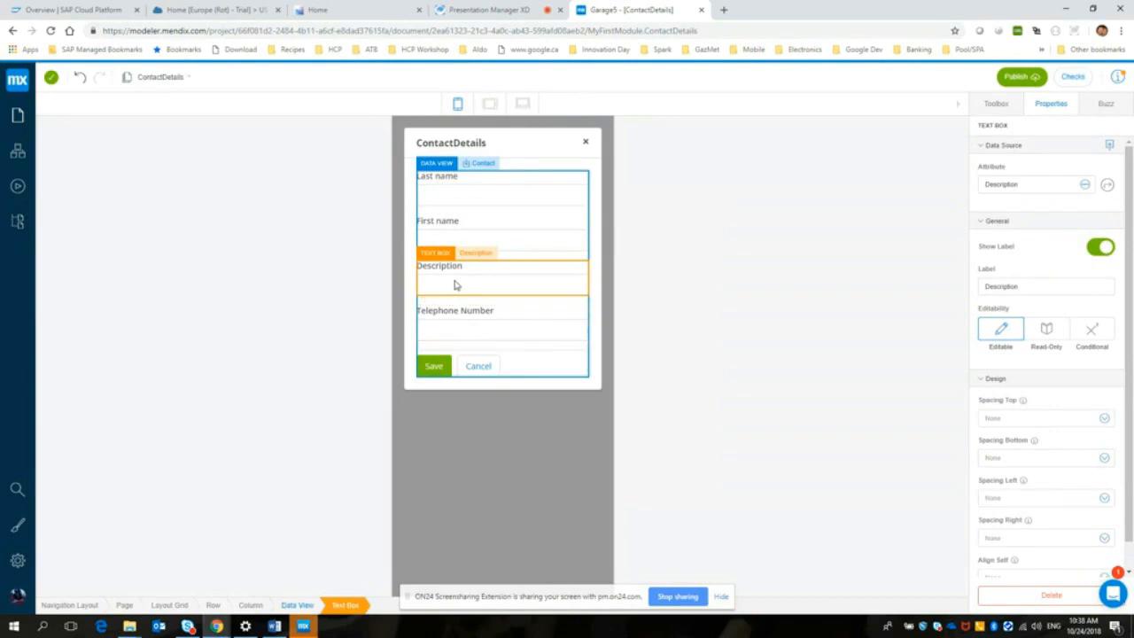
Step: Bind the Telephone Number text box to the TelephoneNbr attribute of the Contact entity
{"action": "left_click", "coordinate": [456, 327]}
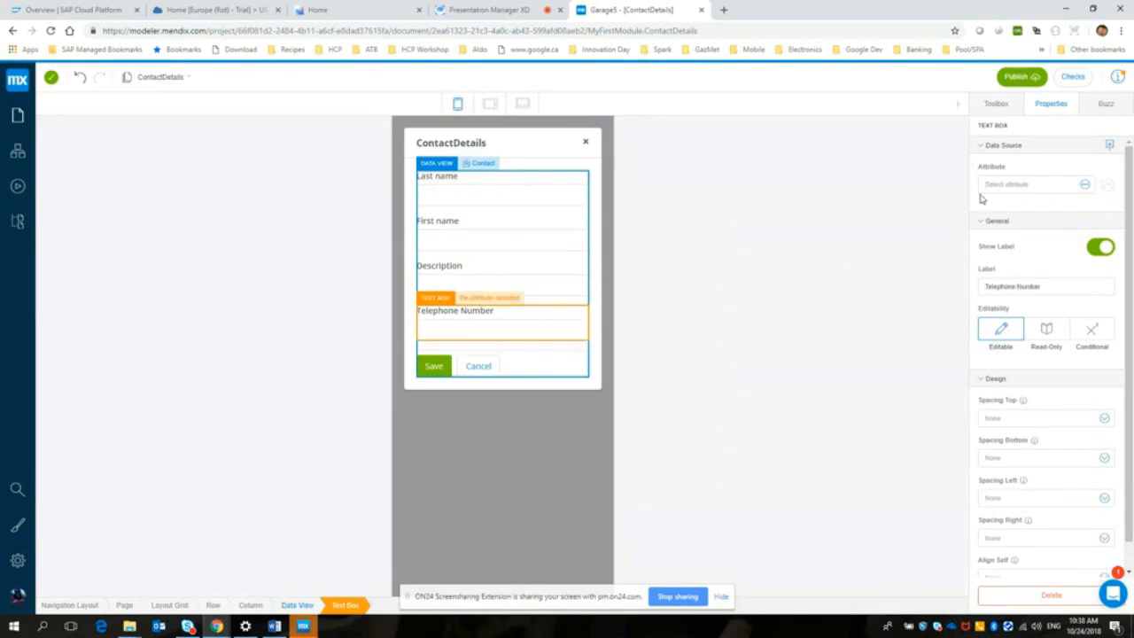
{"action": "left_click", "coordinate": [1085, 184]}
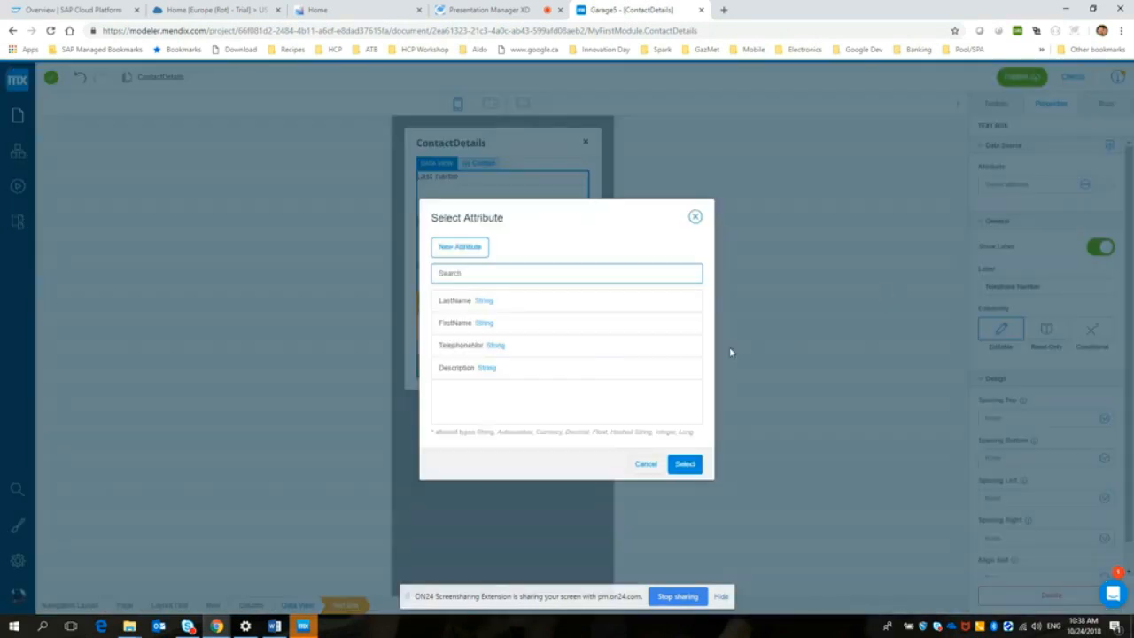
{"action": "left_click", "coordinate": [547, 347]}
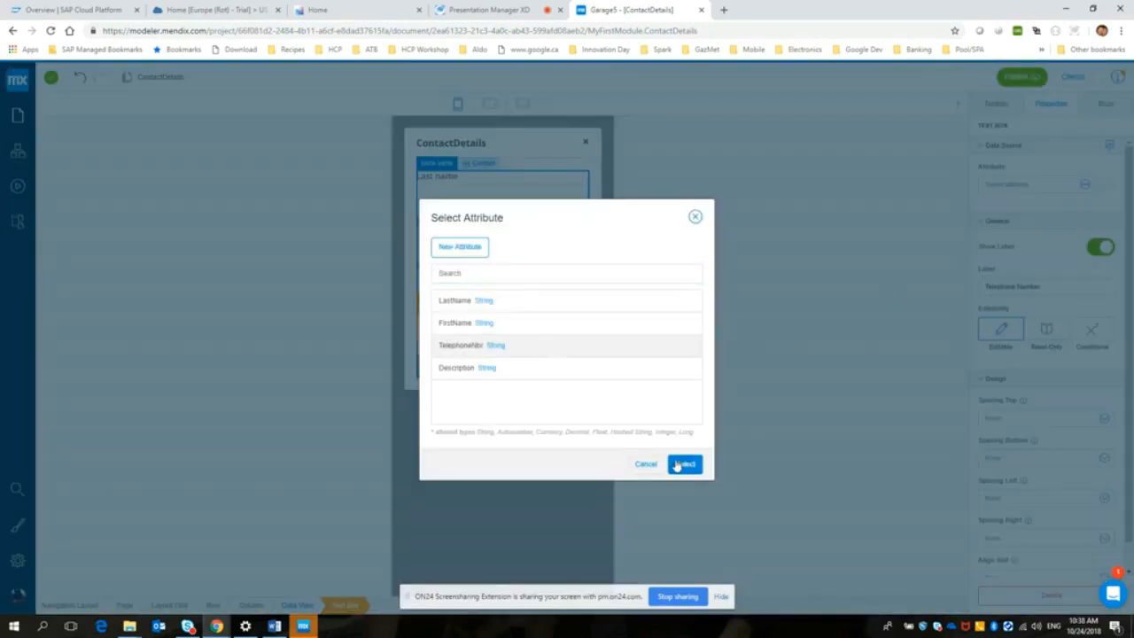
{"action": "left_click", "coordinate": [684, 464]}
{"action": "left_click", "coordinate": [673, 311]}
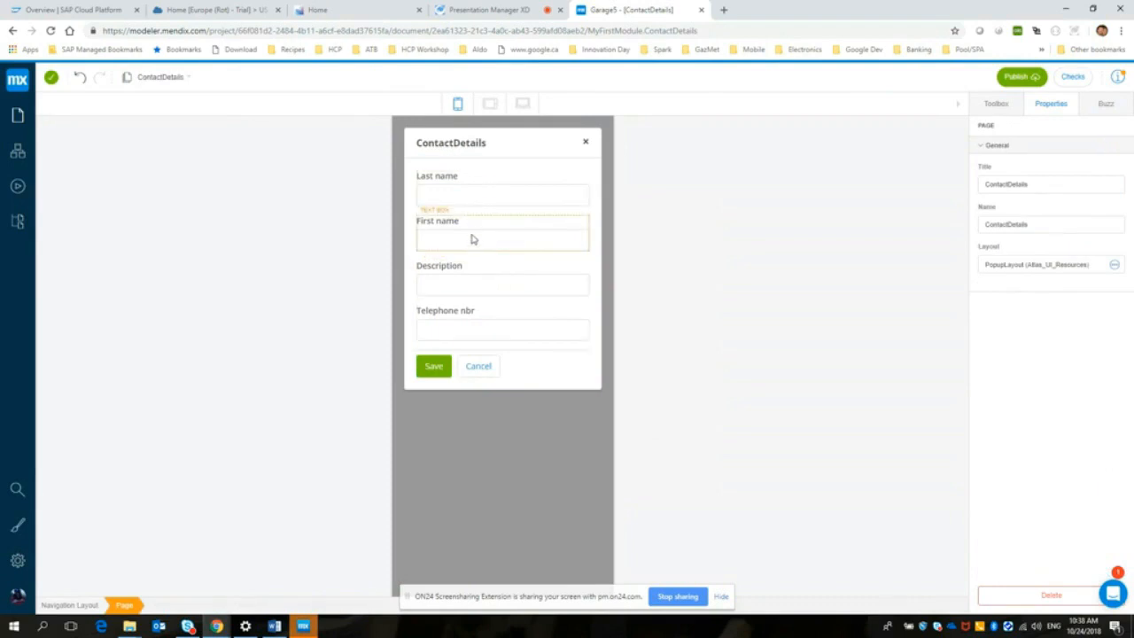
Step: Check the attribute binding of each of the four text boxes in the Contact data view
{"action": "left_click", "coordinate": [471, 327]}
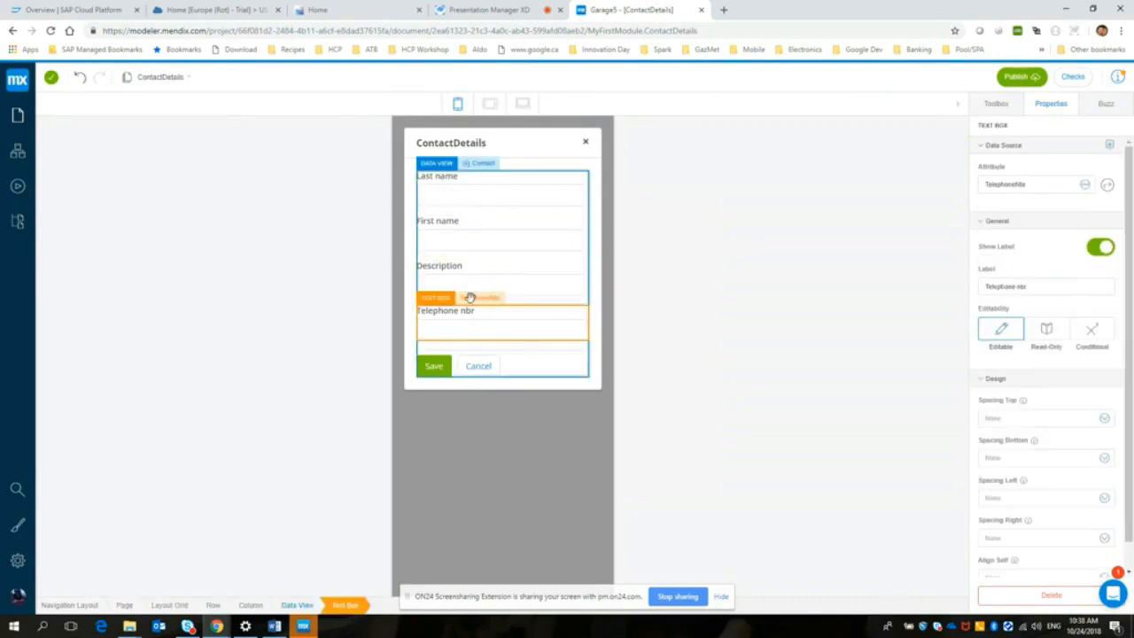
{"action": "left_click", "coordinate": [473, 292]}
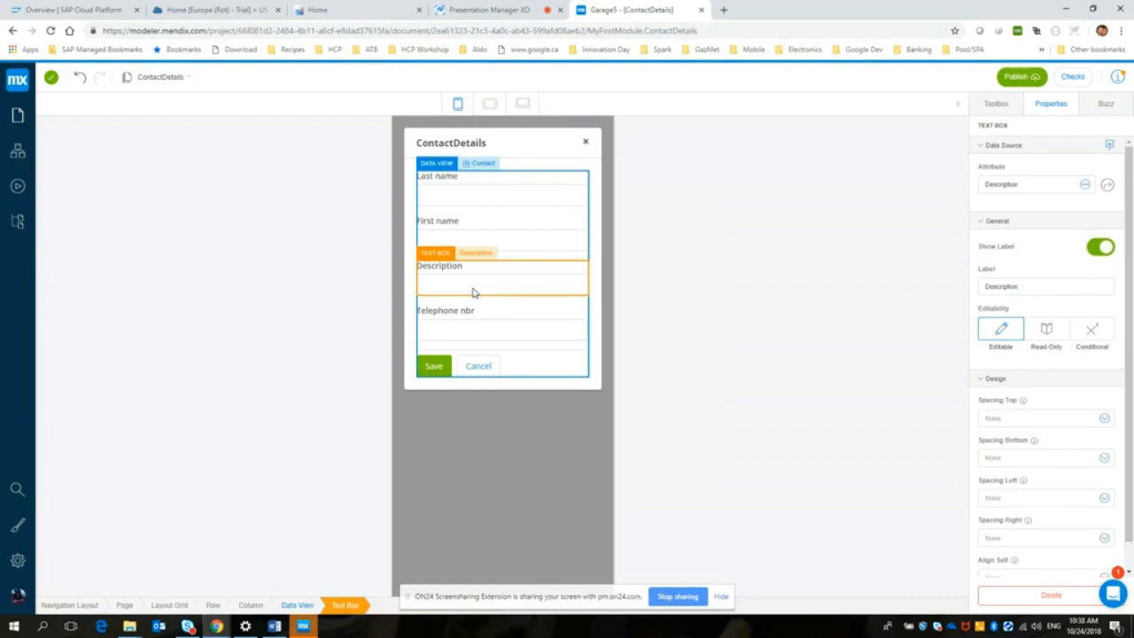
{"action": "left_click", "coordinate": [467, 243]}
{"action": "left_click", "coordinate": [464, 198]}
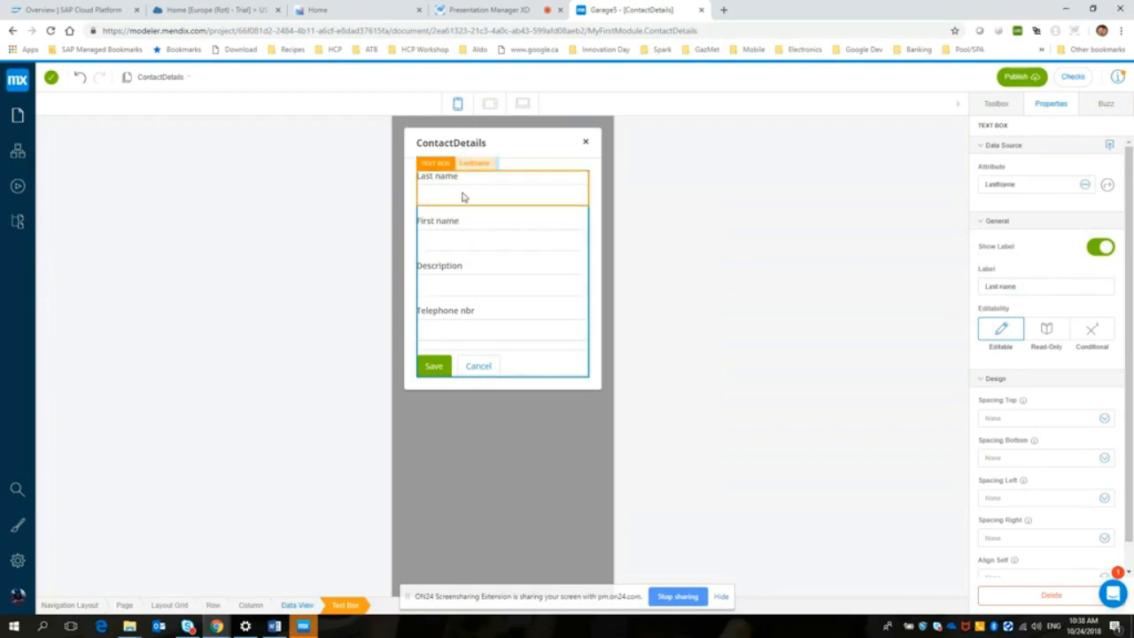
{"action": "left_click", "coordinate": [690, 229]}
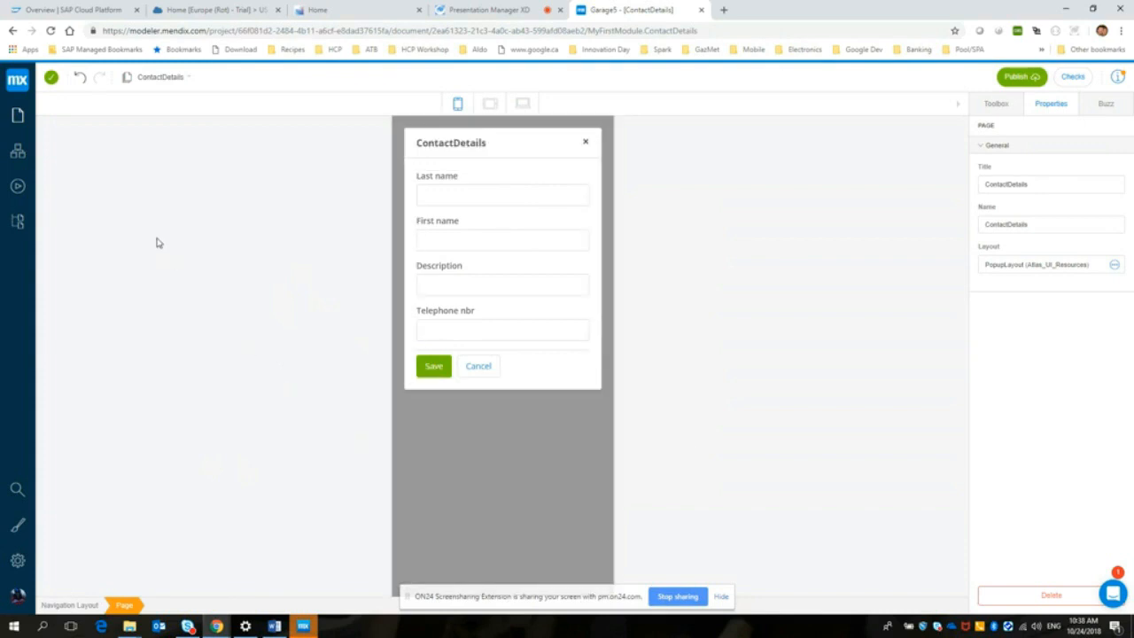
Step: Open the Contacts page and place a Call Microflow button between the header and the contact list
{"action": "left_click", "coordinate": [17, 118]}
{"action": "left_click", "coordinate": [62, 167]}
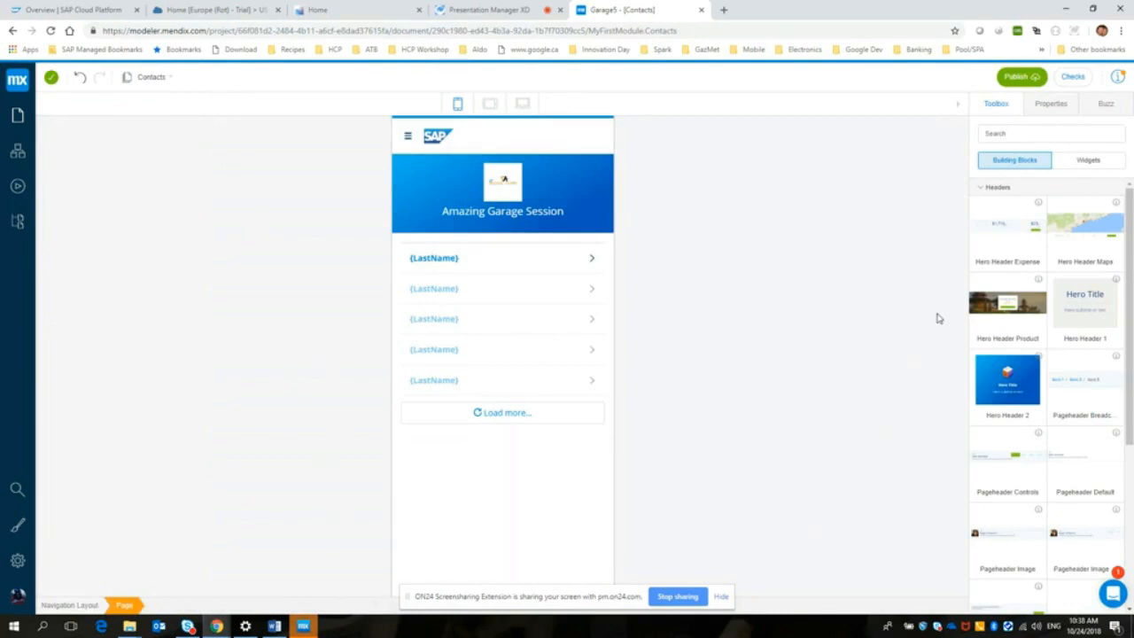
{"action": "left_click", "coordinate": [1016, 133]}
{"action": "type", "text": "build"}
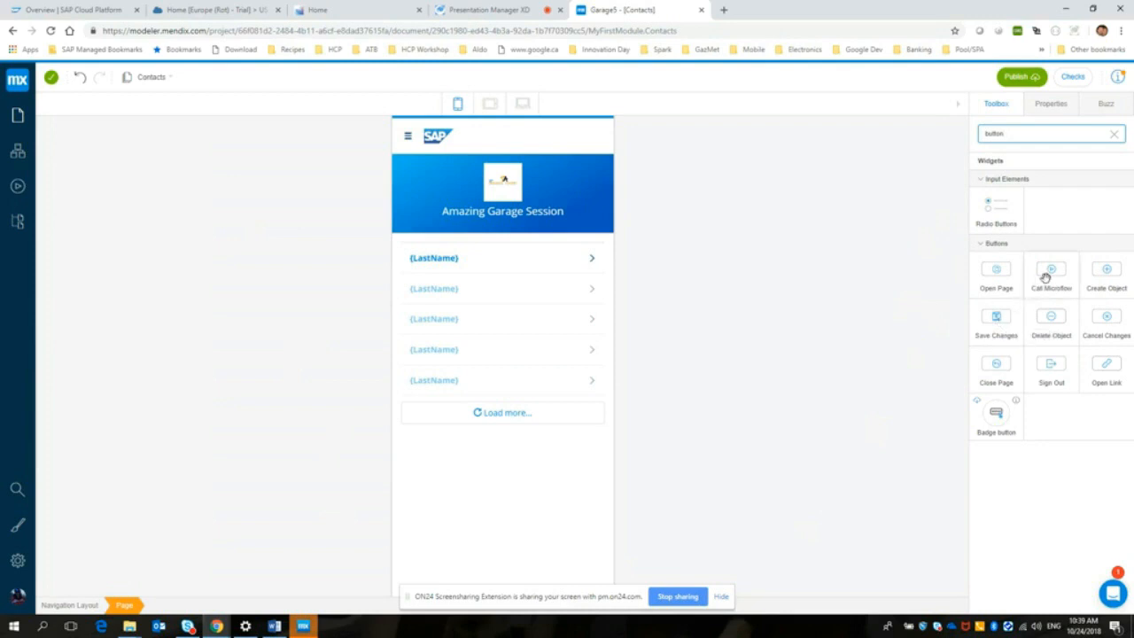
{"action": "left_click_drag", "start_coordinate": [1046, 271], "coordinate": [471, 243]}
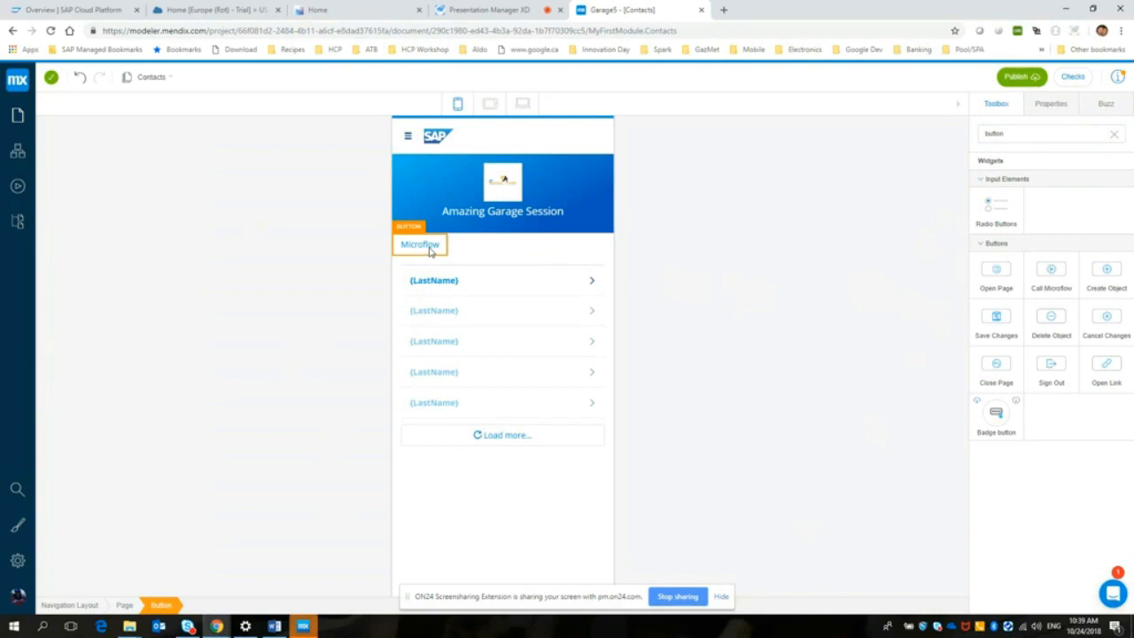
Step: Set the caption of the microflow button to Create Contact
{"action": "left_click", "coordinate": [430, 251]}
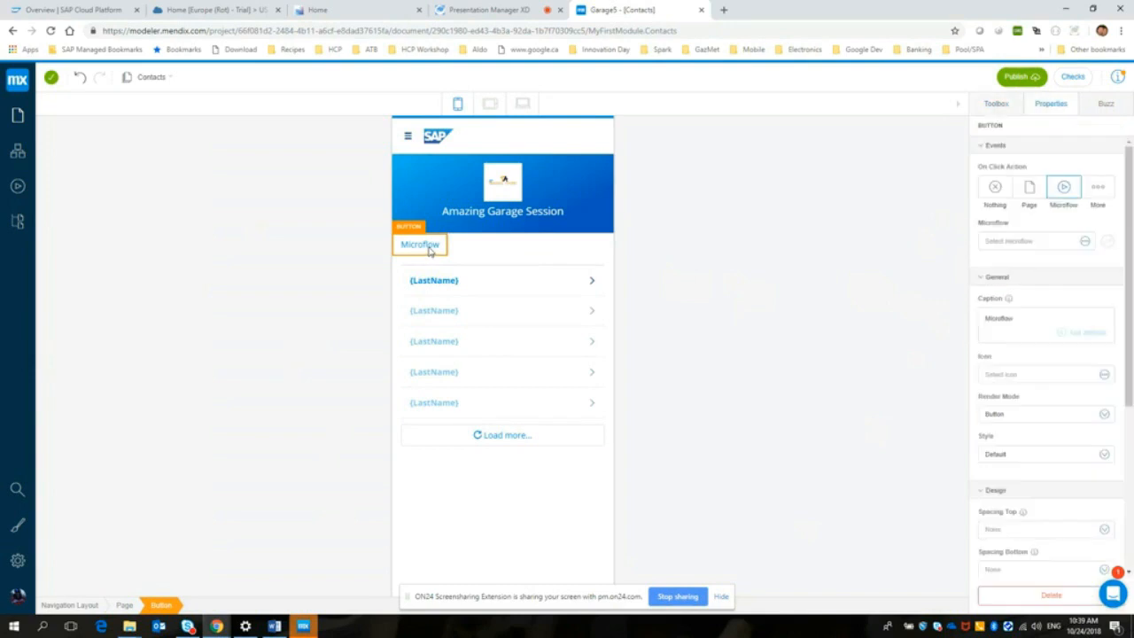
{"action": "left_click_drag", "start_coordinate": [1015, 319], "coordinate": [971, 322]}
{"action": "type", "text": "Create Conta"}
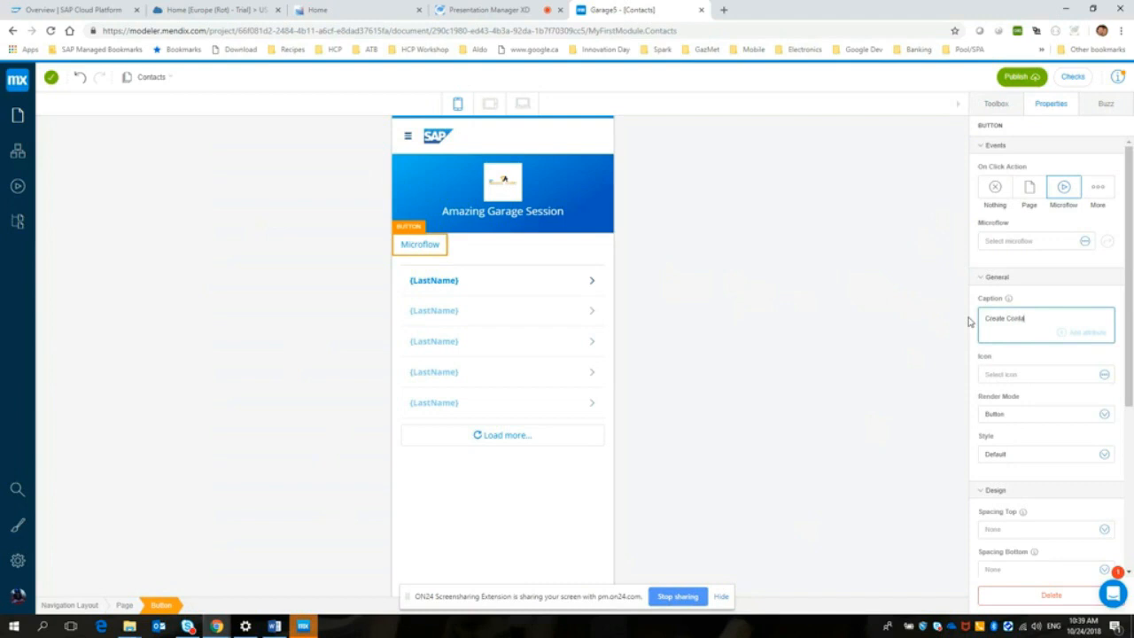
{"action": "type", "text": "ct"}
{"action": "left_click", "coordinate": [958, 323]}
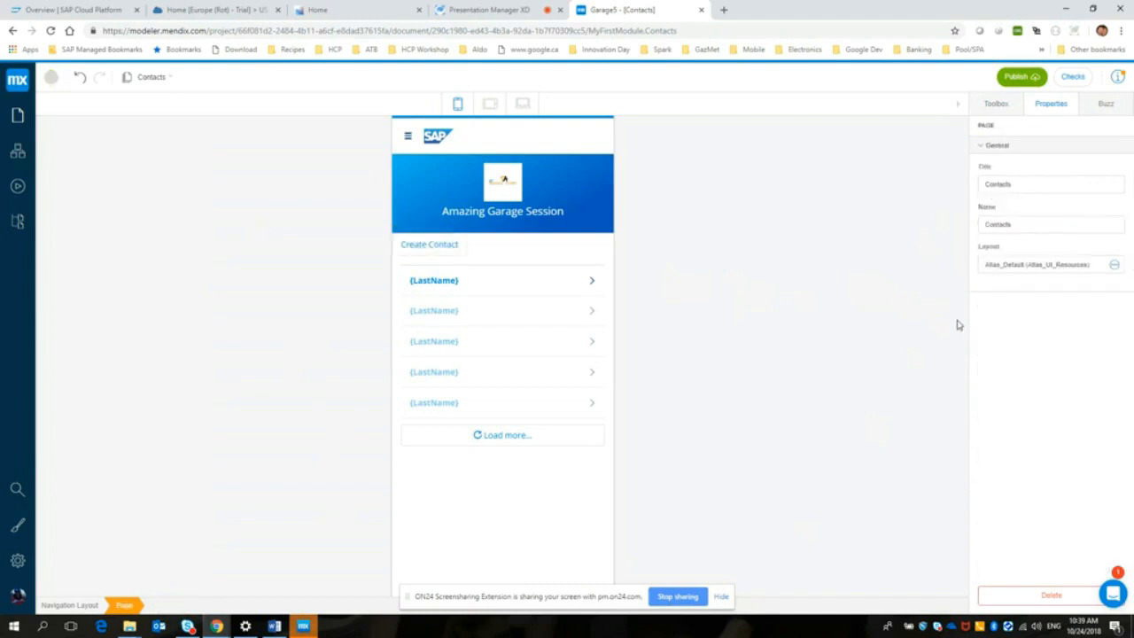
Step: Create a new microflow named CreateContact for the Create Contact button's on-click action
{"action": "left_click", "coordinate": [439, 247]}
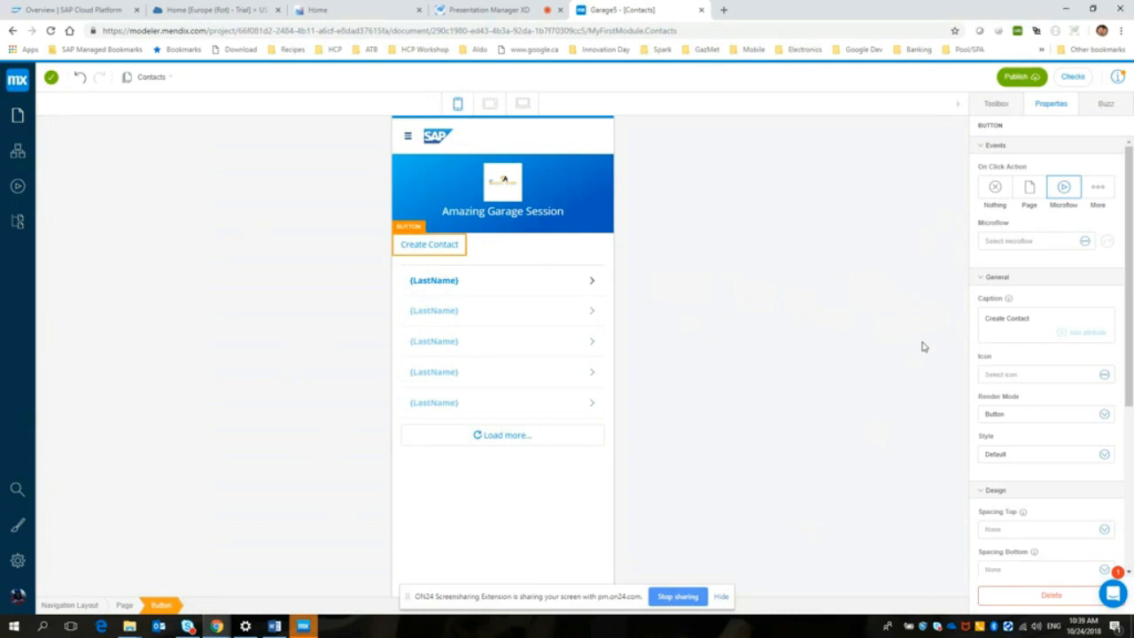
{"action": "mouse_move", "coordinate": [1131, 329]}
{"action": "left_mouse_down"}
{"action": "mouse_move", "coordinate": [1131, 369]}
{"action": "mouse_move", "coordinate": [1132, 350]}
{"action": "left_mouse_up"}
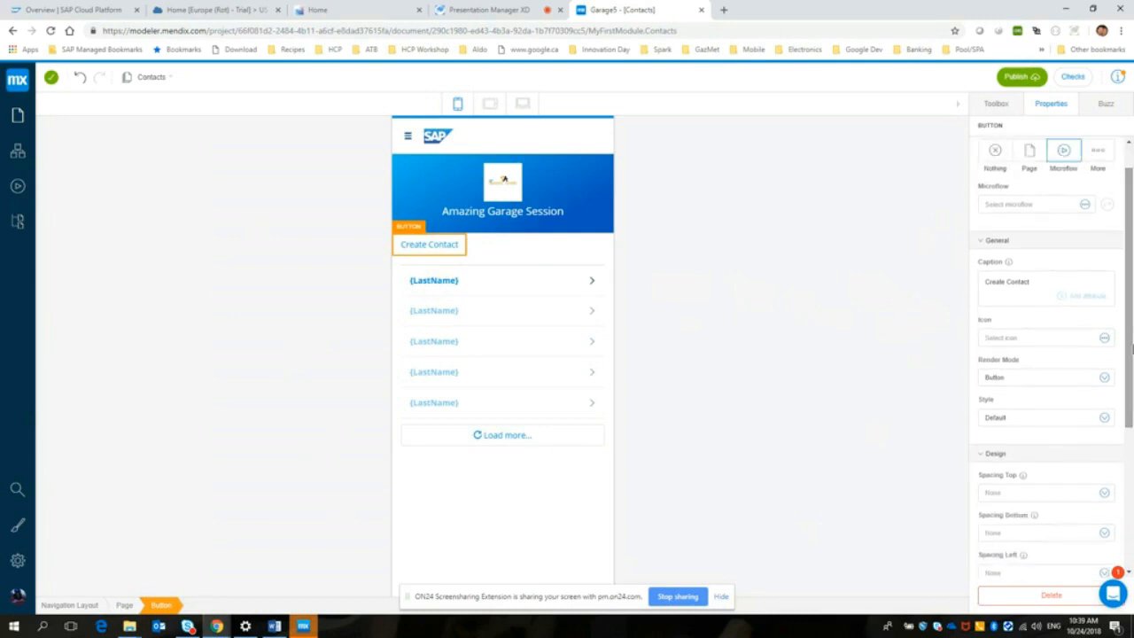
{"action": "left_click_drag", "start_coordinate": [1130, 211], "coordinate": [1129, 187]}
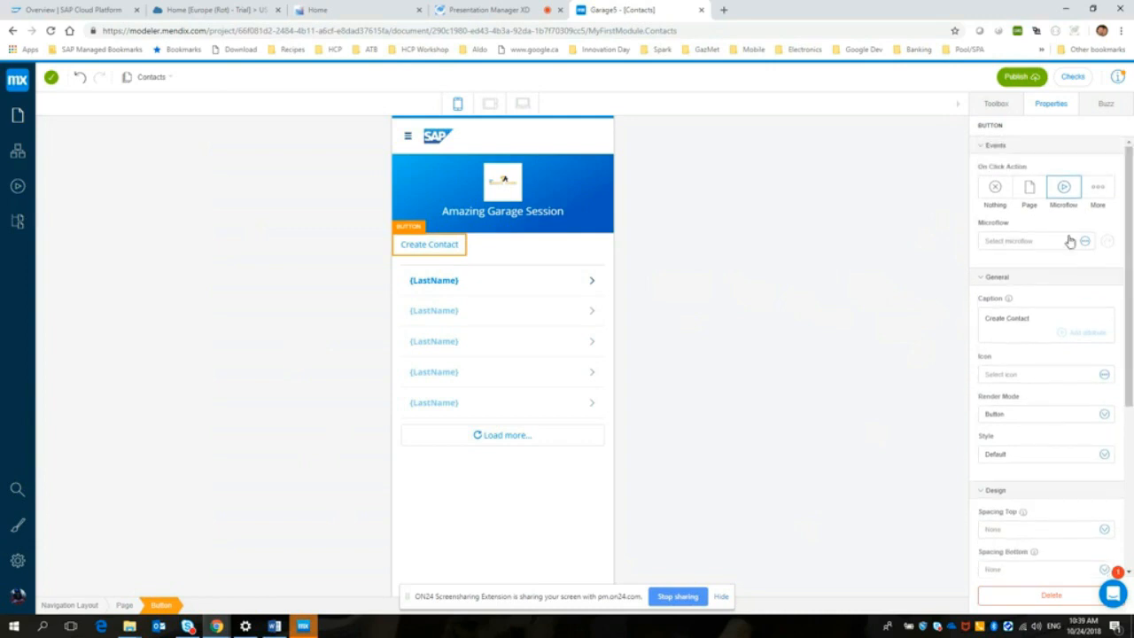
{"action": "left_click", "coordinate": [1083, 243]}
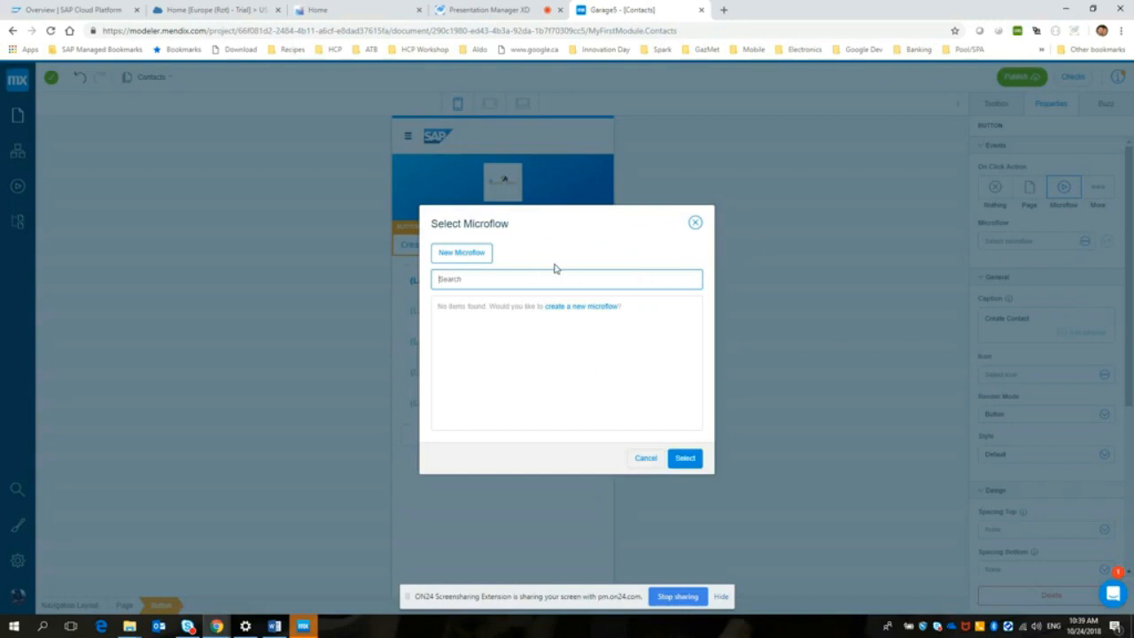
{"action": "left_click", "coordinate": [487, 255]}
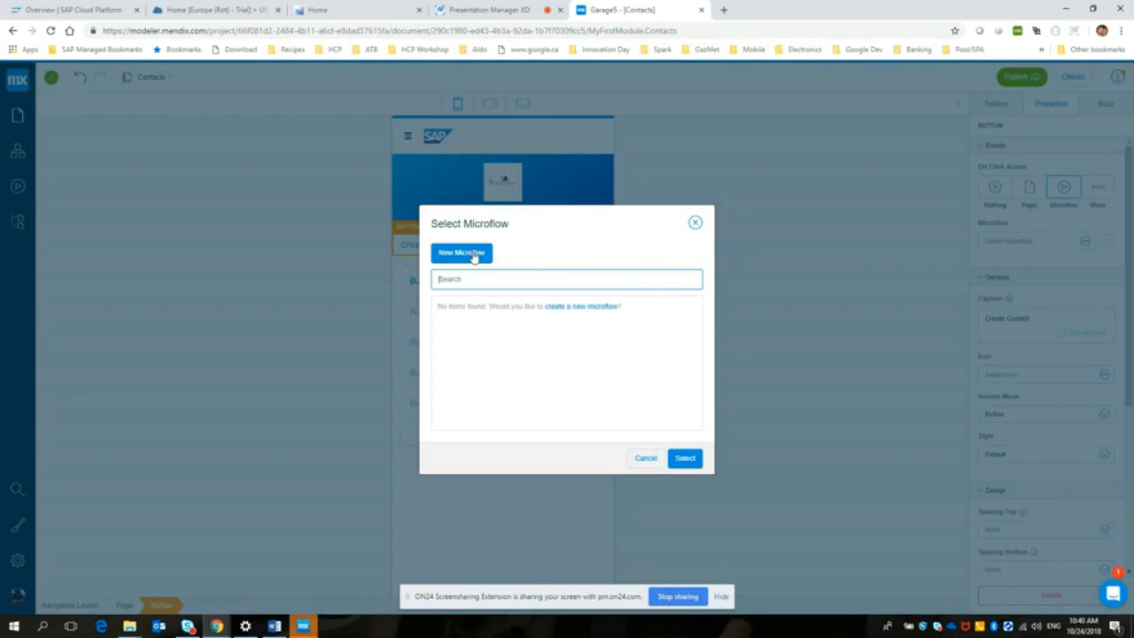
{"action": "type", "text": "CreateContact"}
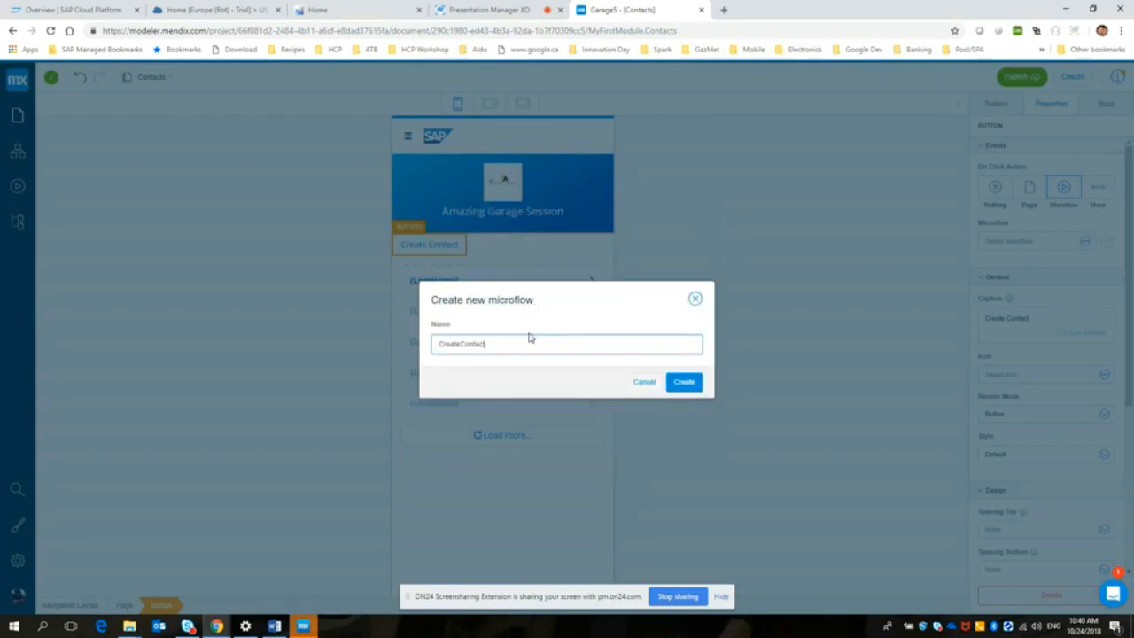
{"action": "left_click", "coordinate": [688, 383]}
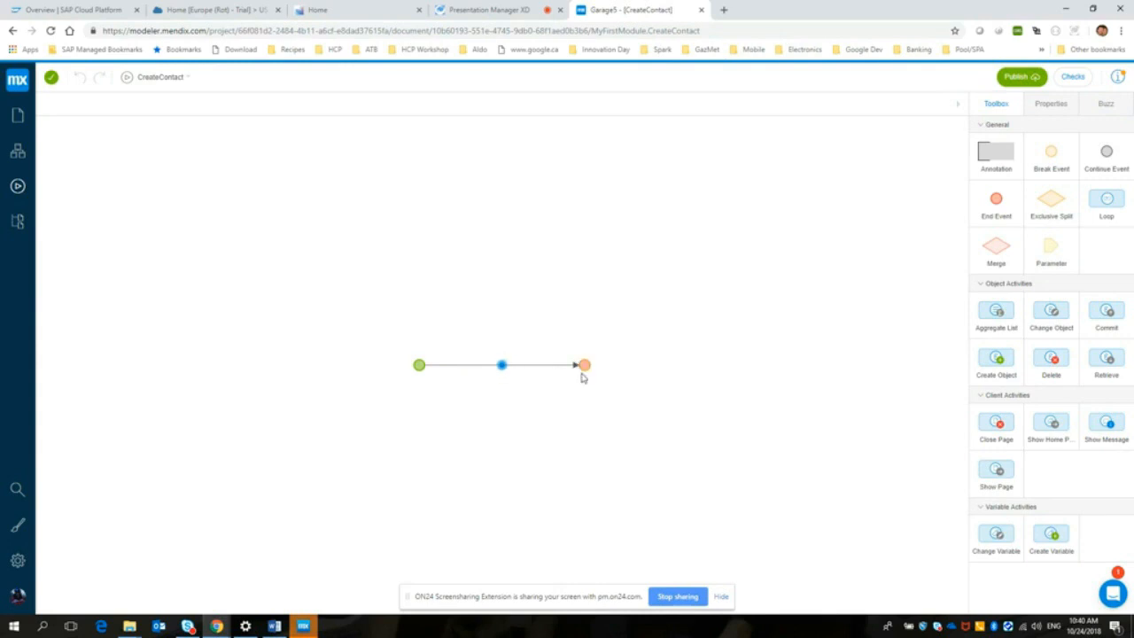
Step: Add a Create Object activity to the microflow between start and end, using the Contact entity
{"action": "left_click", "coordinate": [502, 366]}
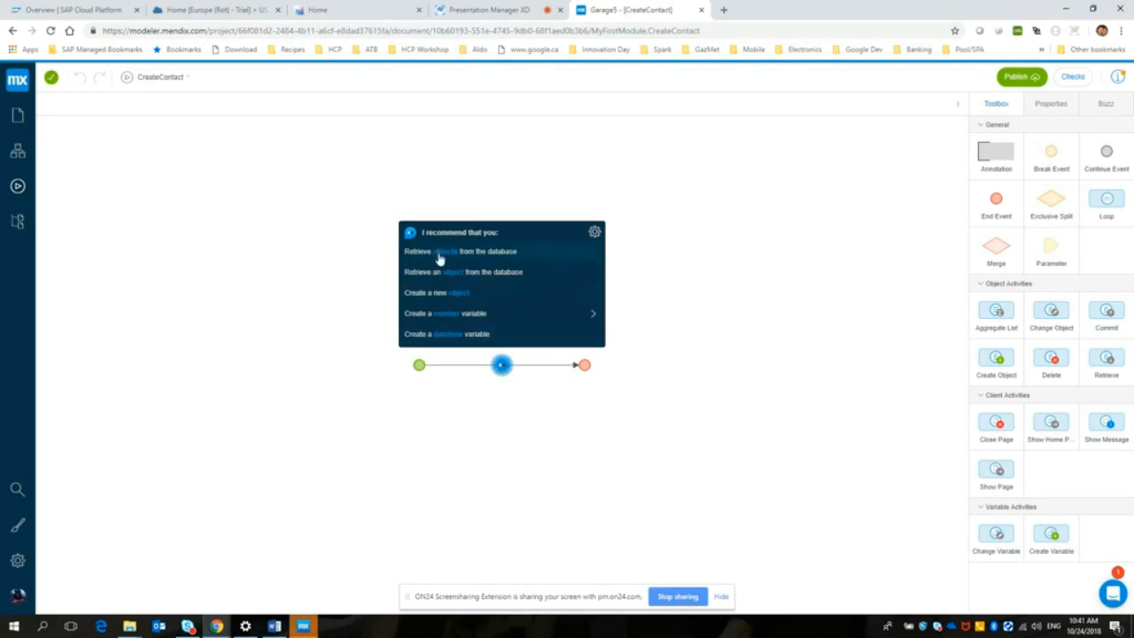
{"action": "left_click", "coordinate": [451, 301]}
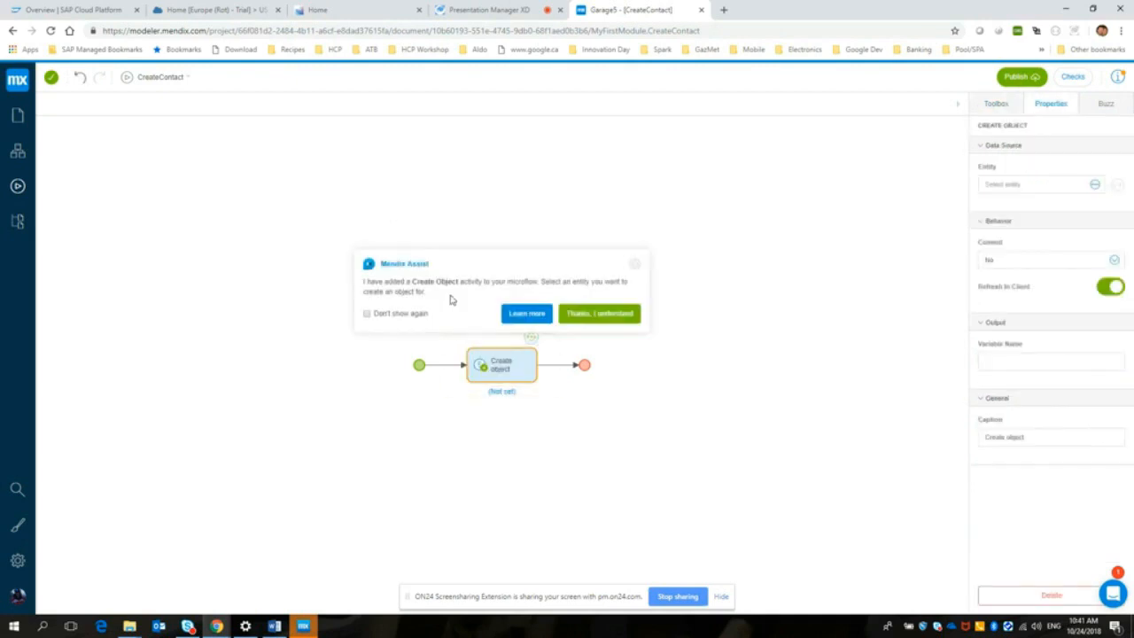
{"action": "left_click", "coordinate": [600, 321]}
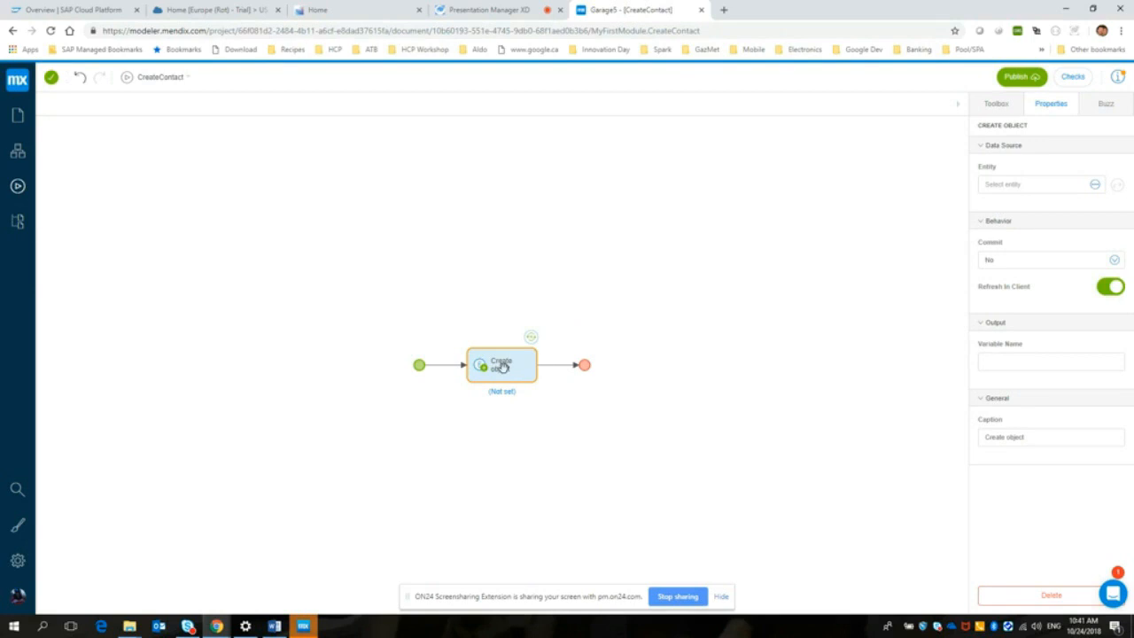
{"action": "left_click", "coordinate": [1094, 186]}
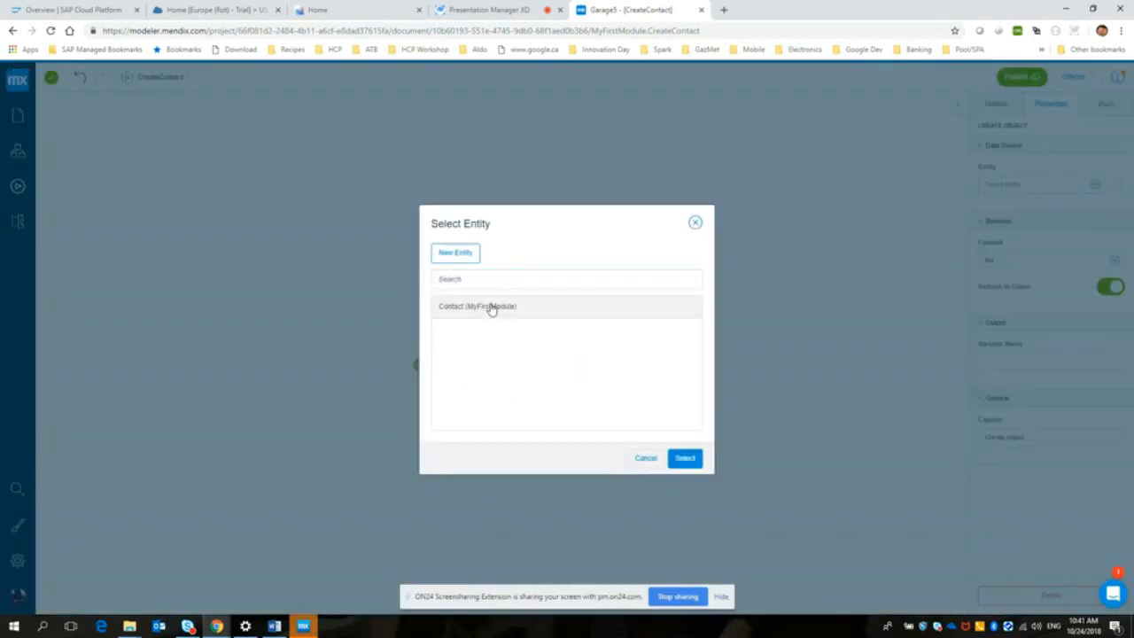
{"action": "left_click", "coordinate": [683, 459]}
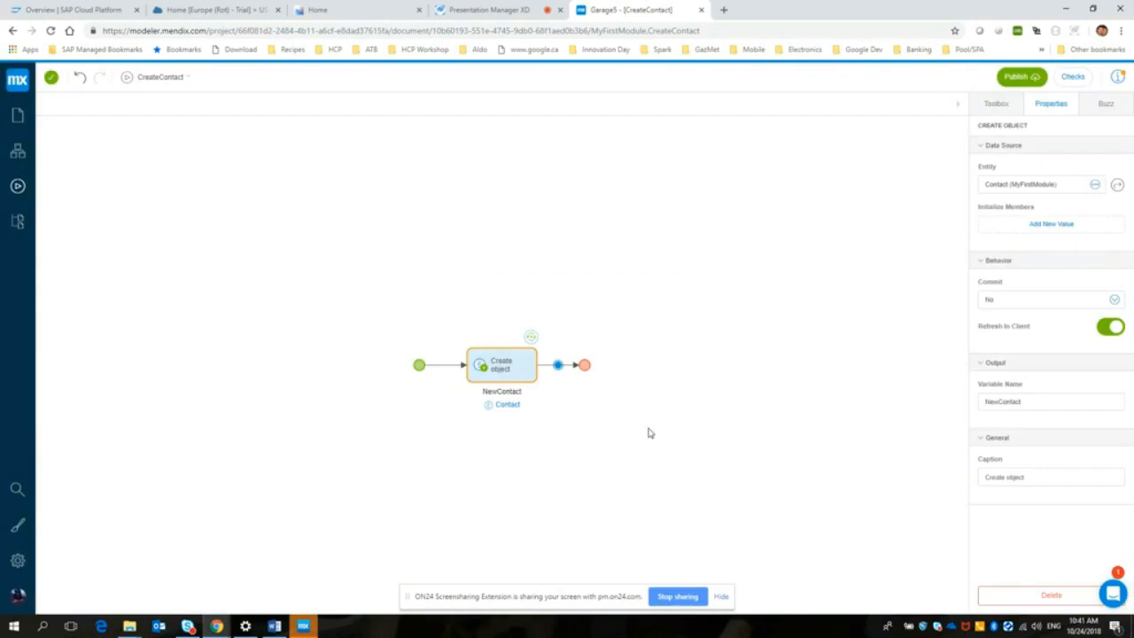
Step: Add a Show Page activity after the Create Object activity and make it show the ContactDetails page
{"action": "left_click", "coordinate": [559, 369]}
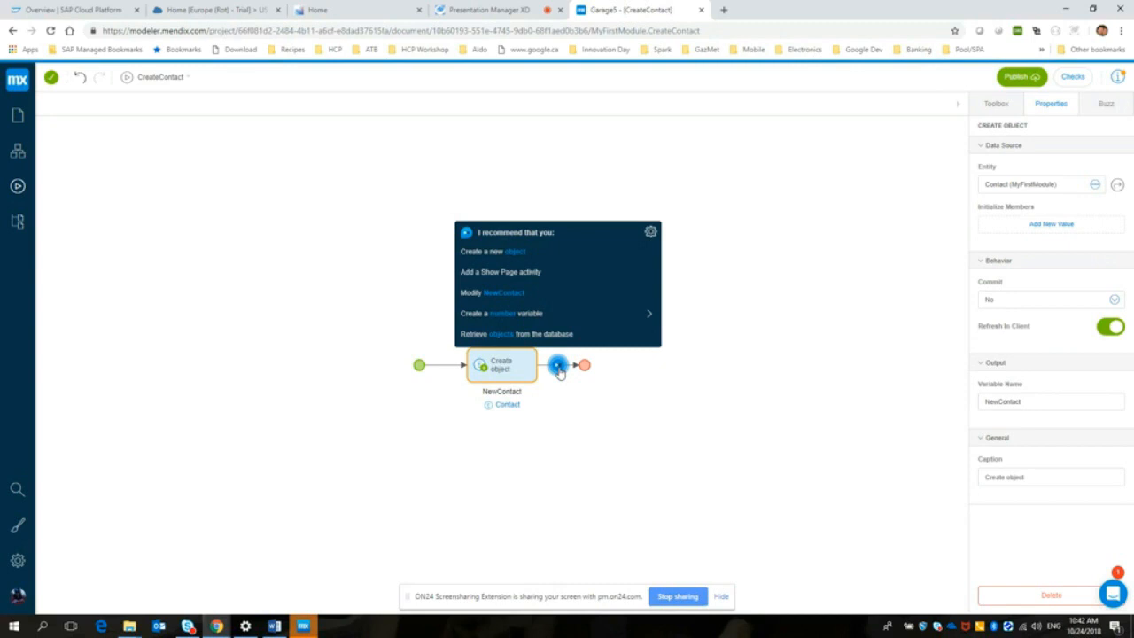
{"action": "left_click", "coordinate": [510, 274]}
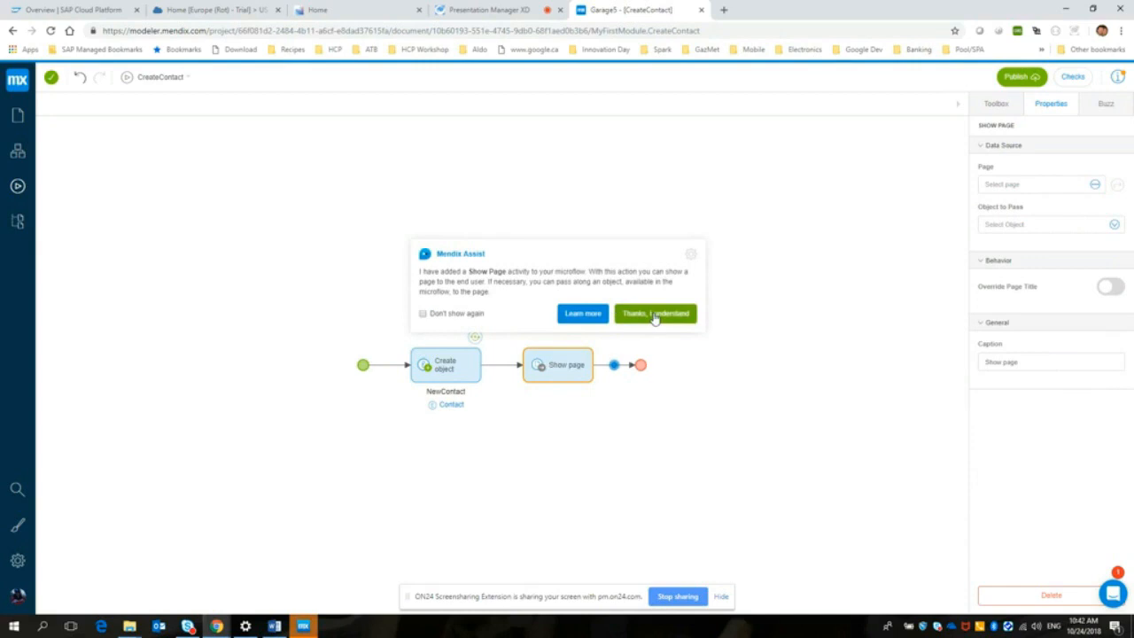
{"action": "left_click", "coordinate": [655, 316]}
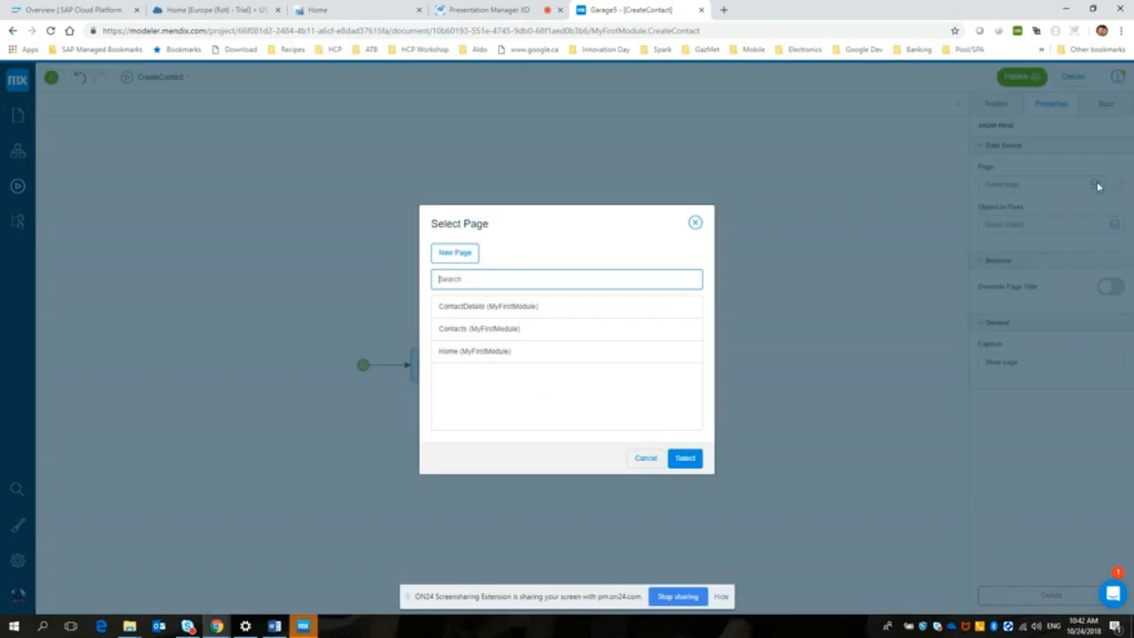
{"action": "left_click", "coordinate": [1097, 186]}
{"action": "left_click", "coordinate": [480, 312]}
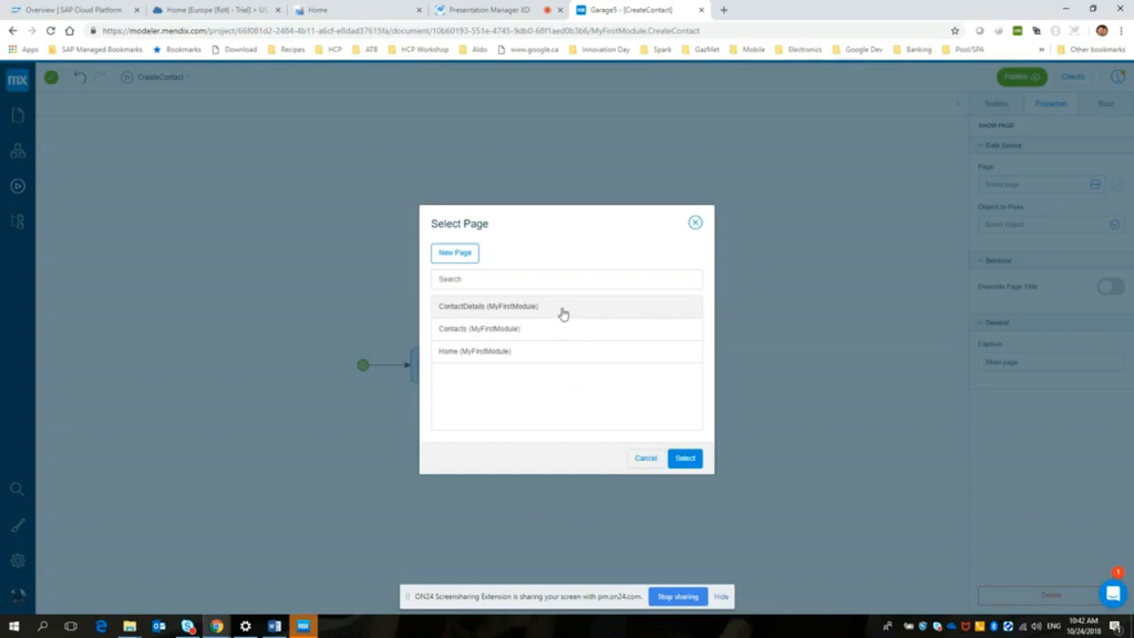
{"action": "left_click", "coordinate": [688, 461]}
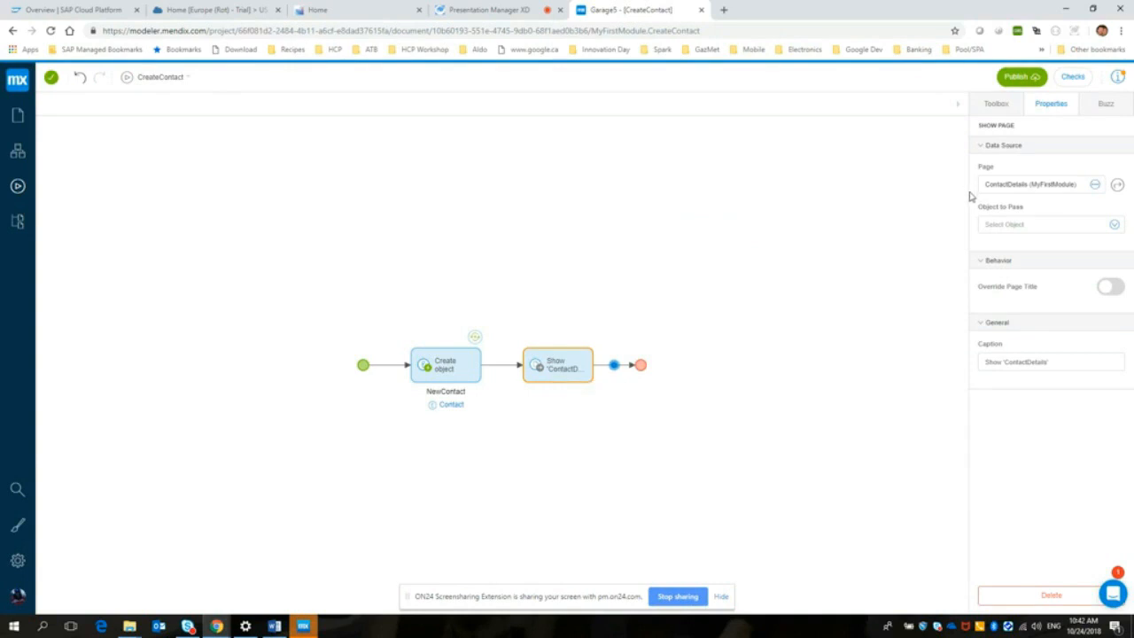
Step: Pass the NewContact object to the ContactDetails page in the Show Page activity, and skip the scheduled backup
{"action": "left_click", "coordinate": [1115, 225]}
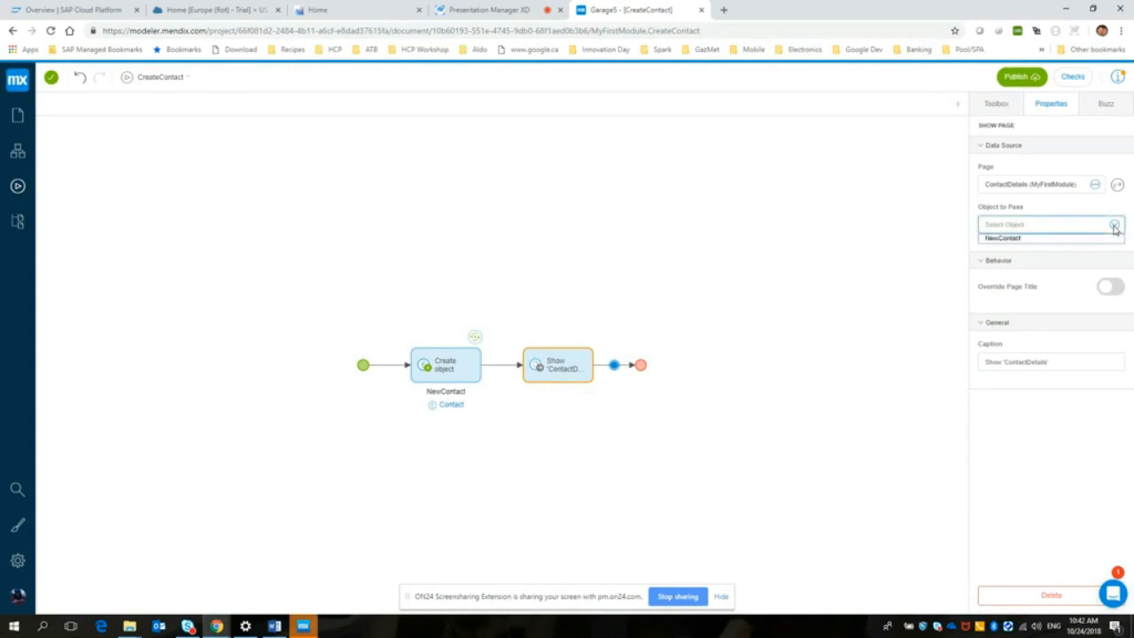
{"action": "left_click", "coordinate": [1011, 239]}
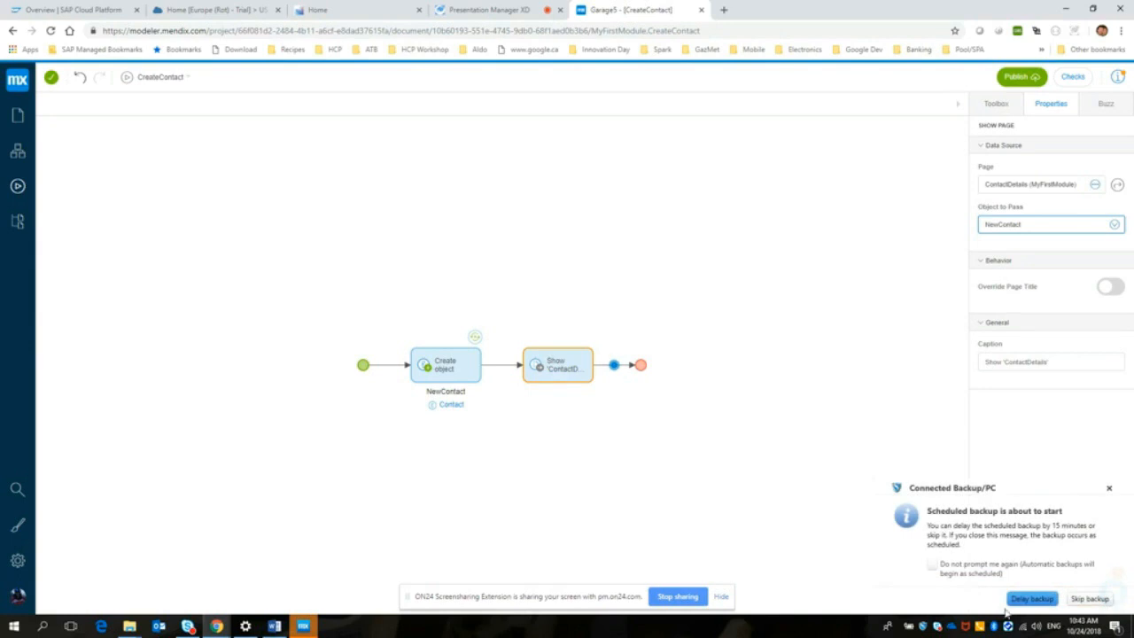
{"action": "left_click", "coordinate": [1089, 599]}
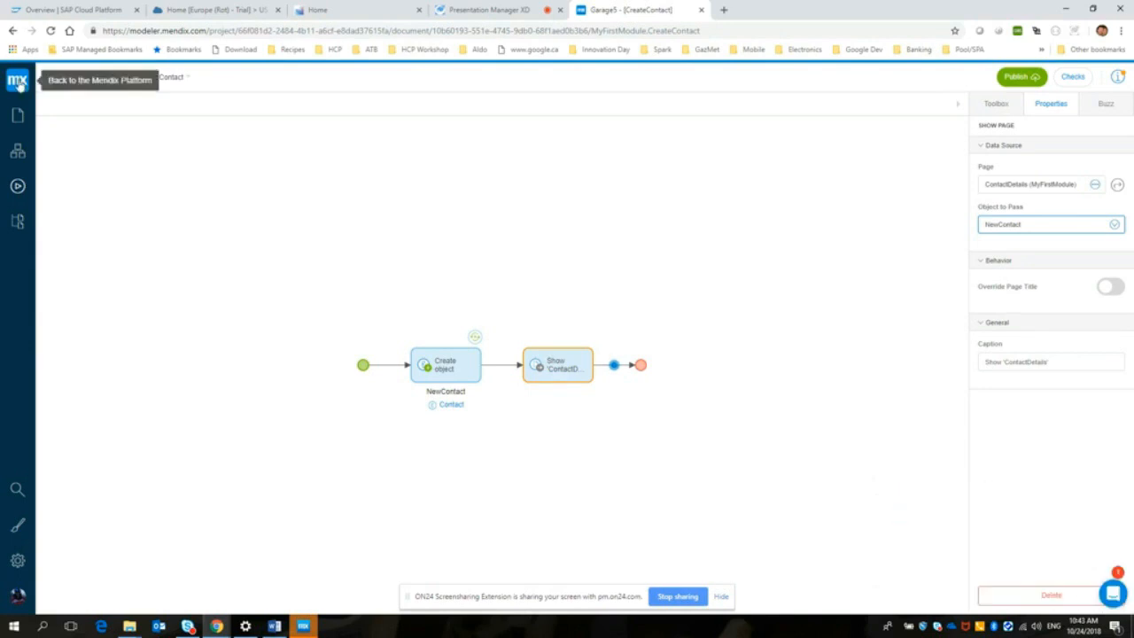
Step: Open the Contacts page and select its Create Contact button
{"action": "left_click", "coordinate": [17, 115]}
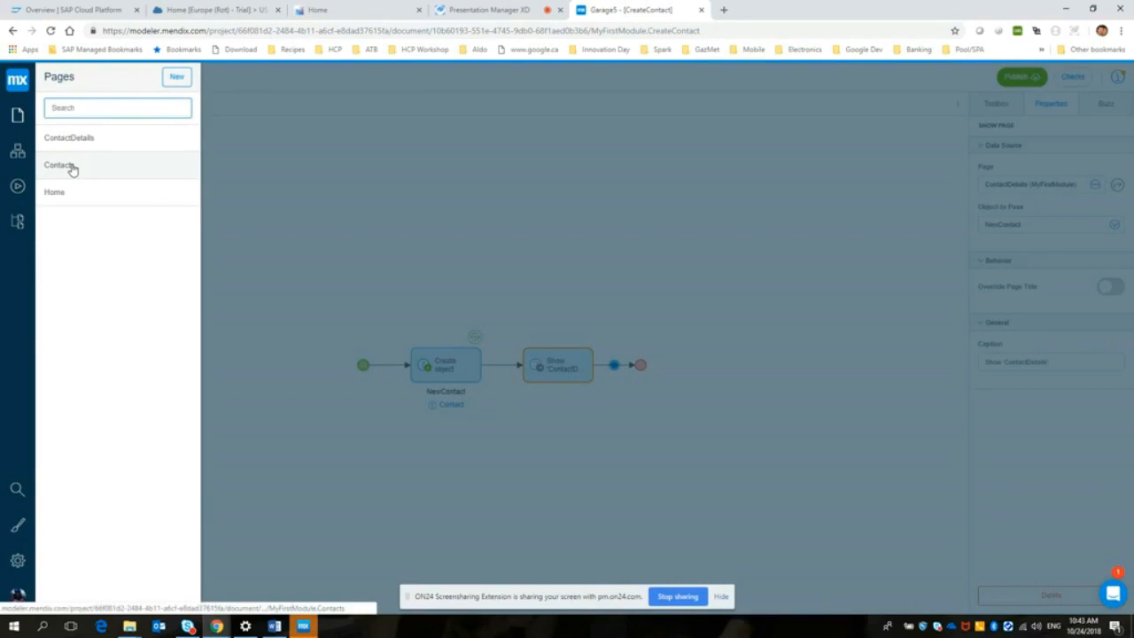
{"action": "left_click", "coordinate": [73, 168]}
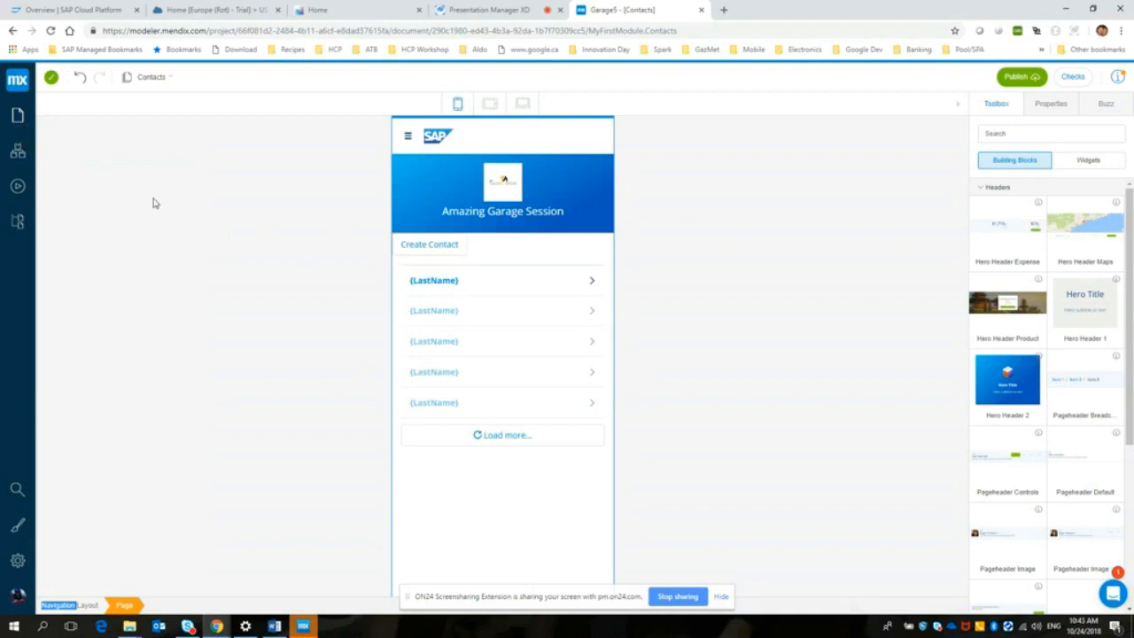
{"action": "left_click", "coordinate": [441, 247]}
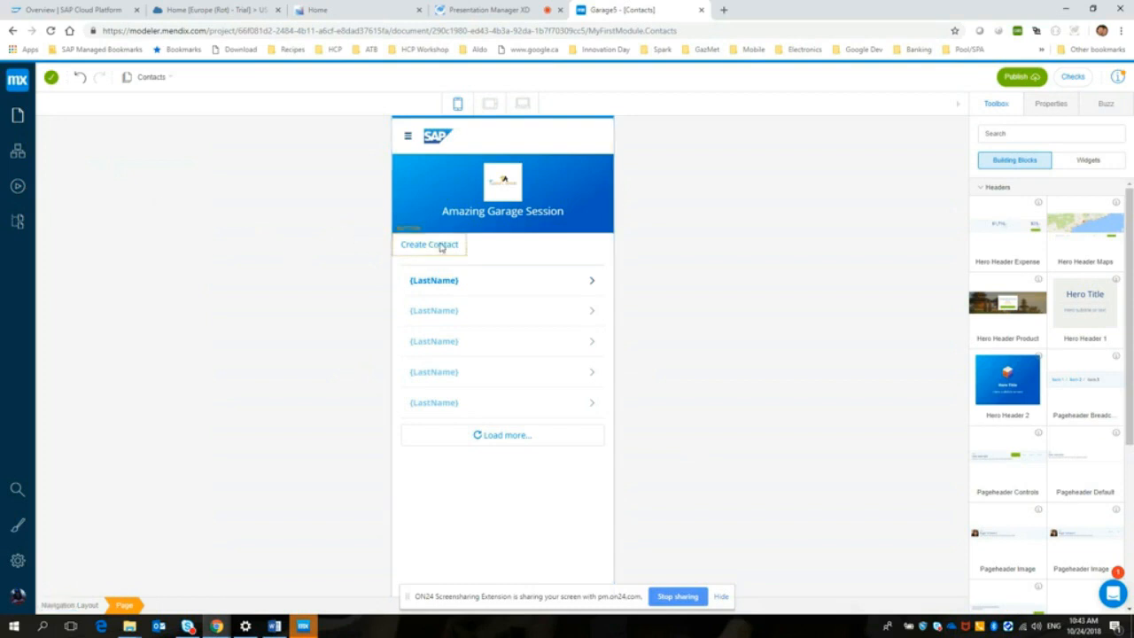
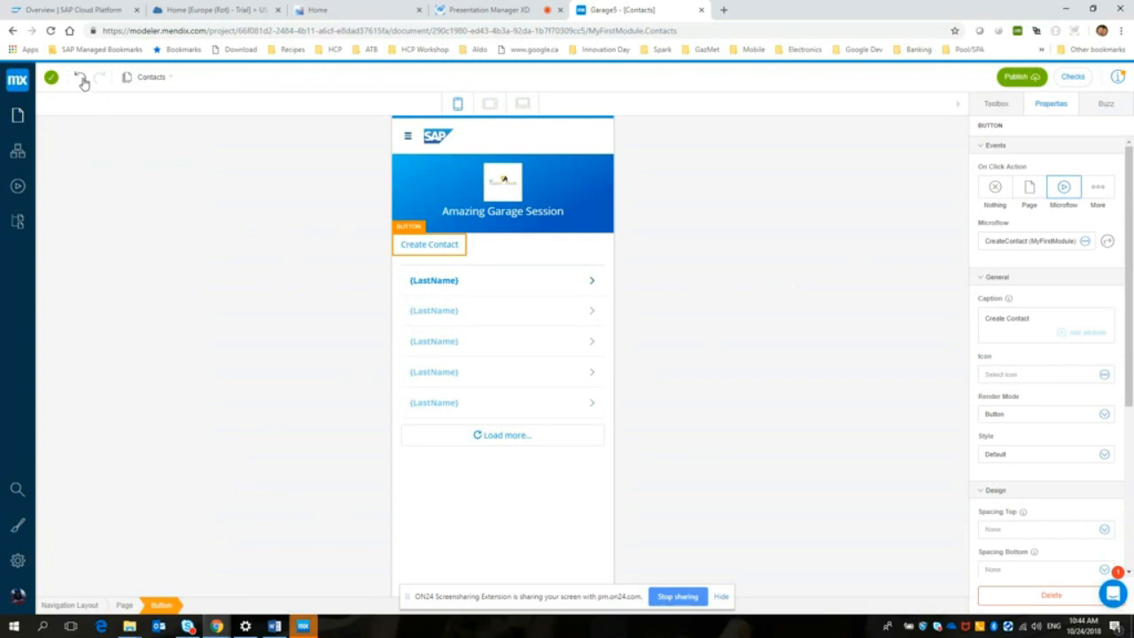
Step: Open the Home page of the app, and leave the modeler to return to the Mendix Platform
{"action": "left_click", "coordinate": [16, 116]}
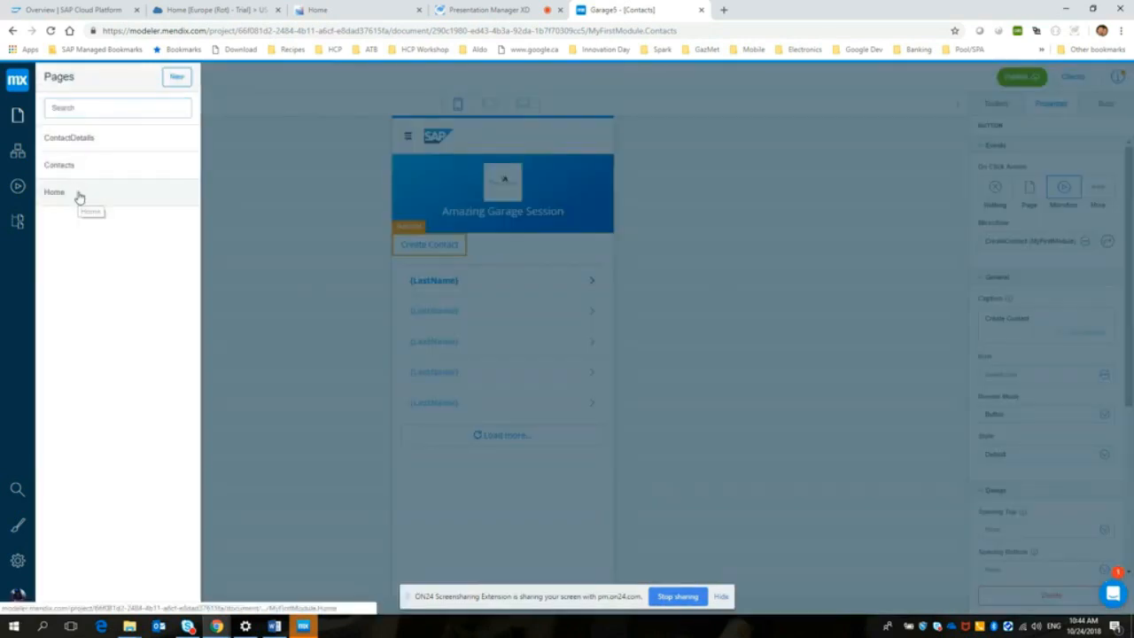
{"action": "left_click", "coordinate": [79, 192]}
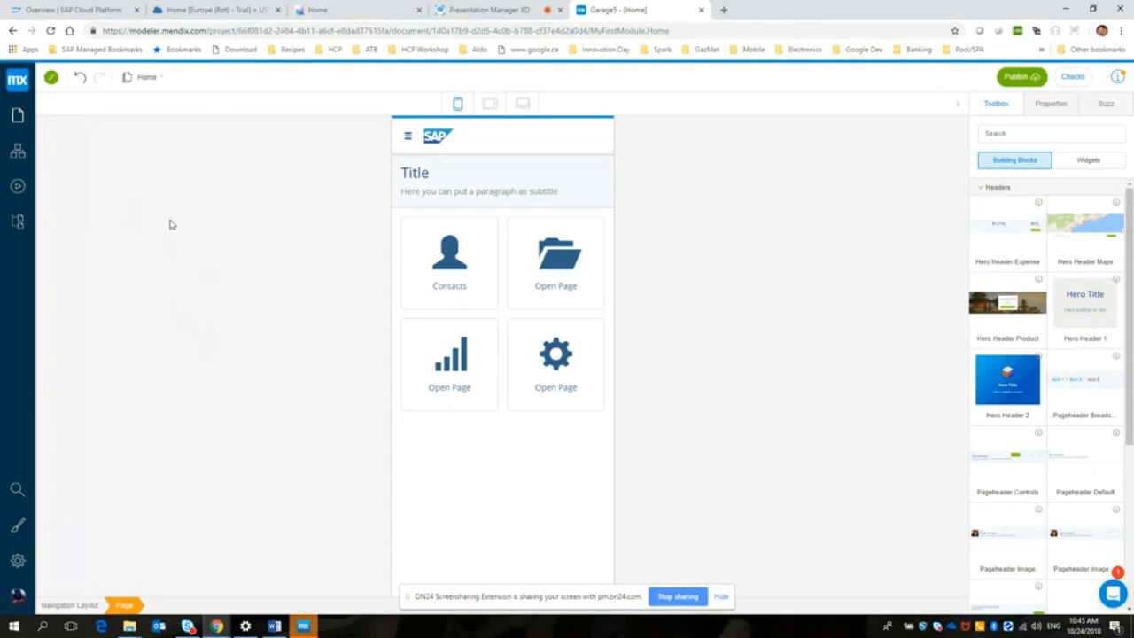
{"action": "left_click", "coordinate": [17, 81]}
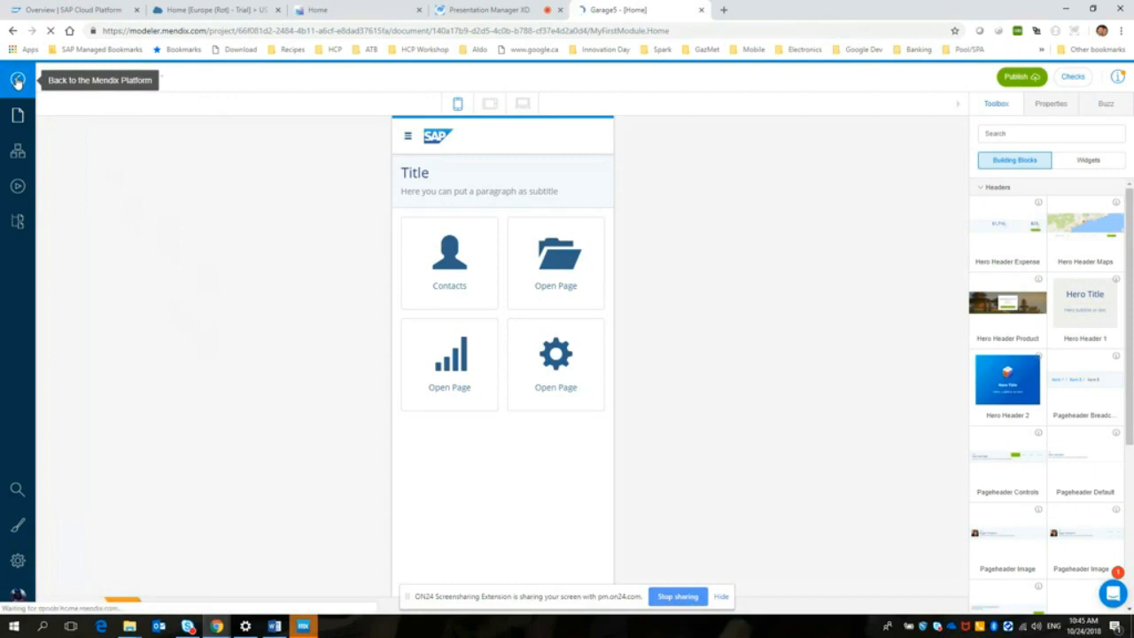